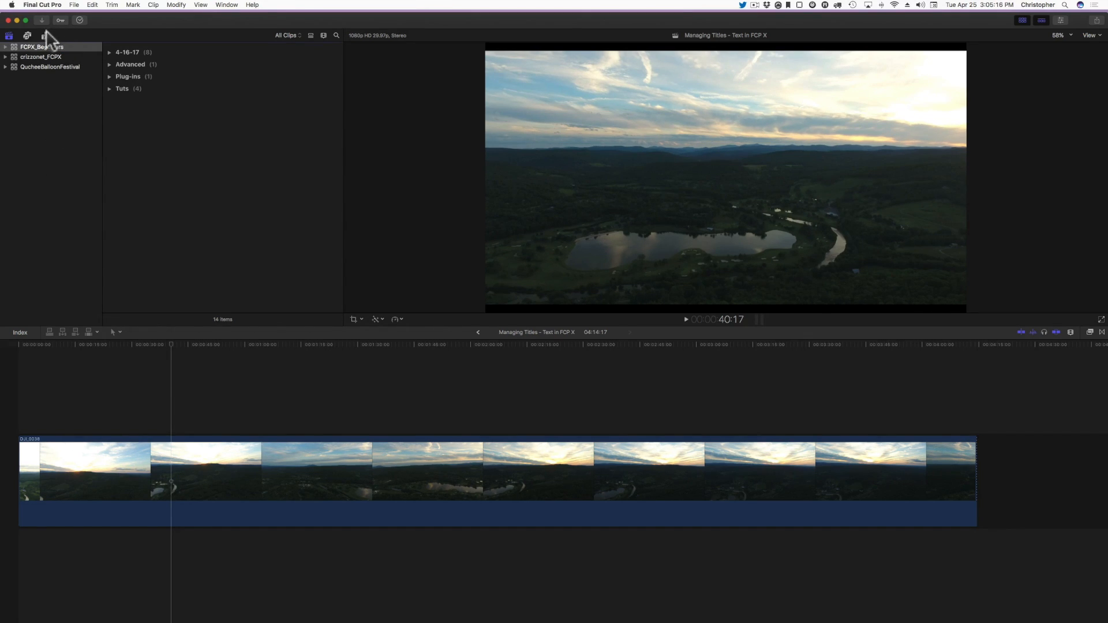
Step: Open the installed titles and examine the mLogo4, 3D Cinematic, Credits, Elements and Lower Thirds categories
{"action": "left_click", "coordinate": [45, 34]}
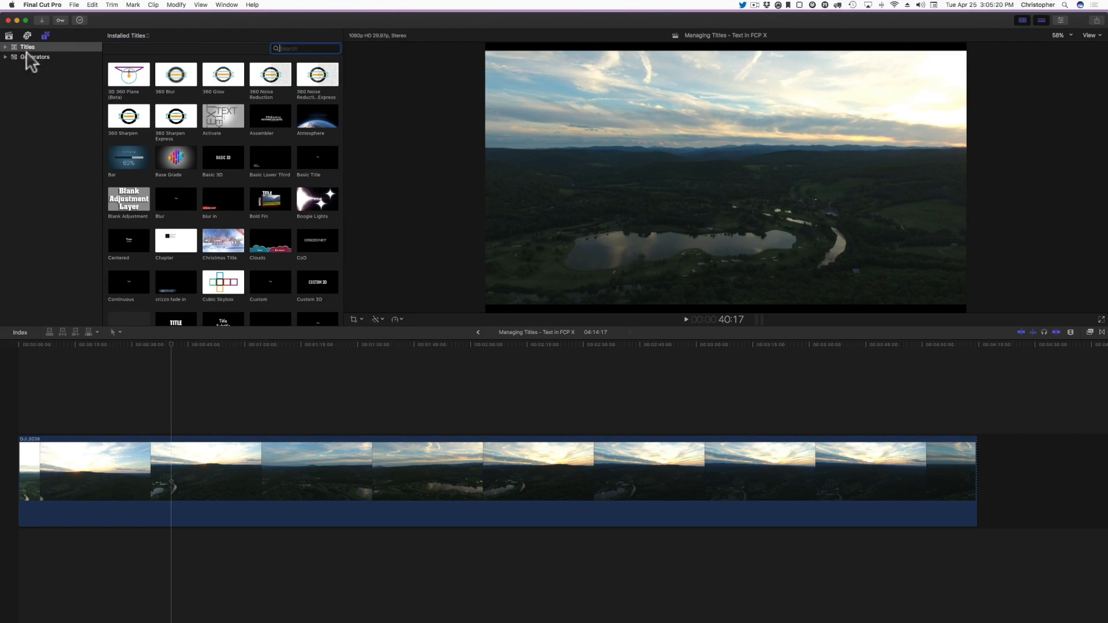
{"action": "left_click", "coordinate": [5, 47]}
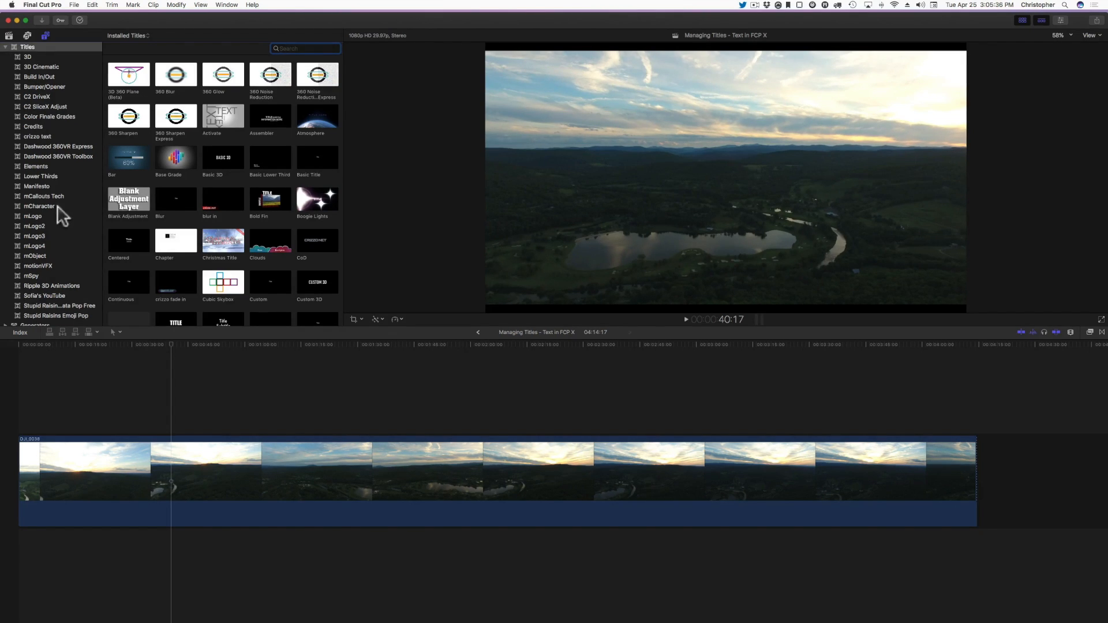
{"action": "left_click", "coordinate": [33, 246]}
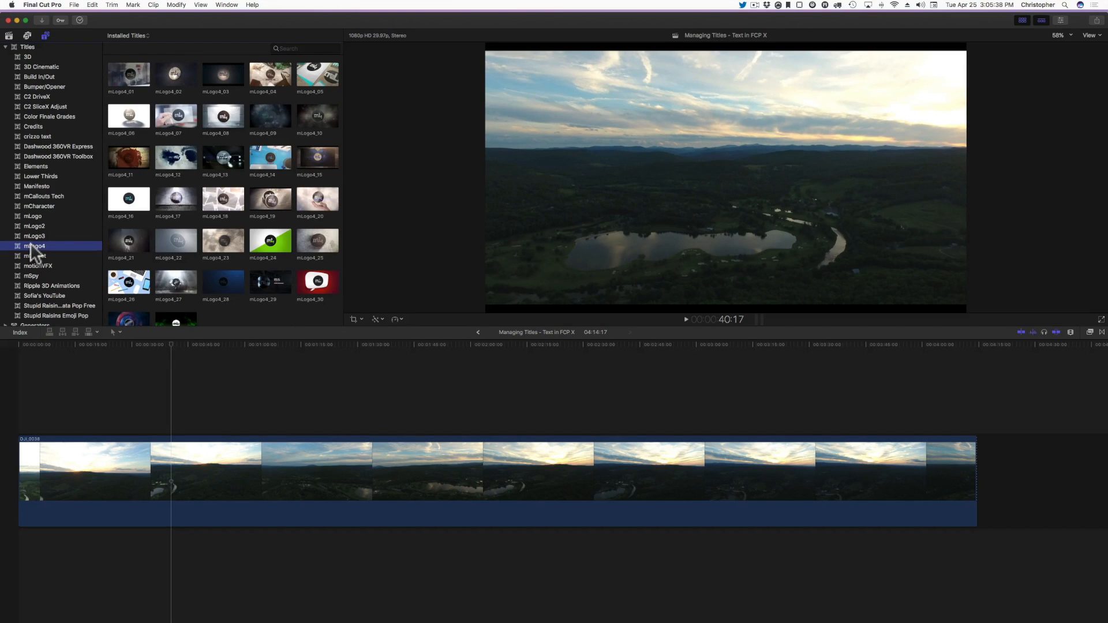
{"action": "scroll", "coordinate": [178, 224], "scroll_direction": "up", "scroll_amount": 1}
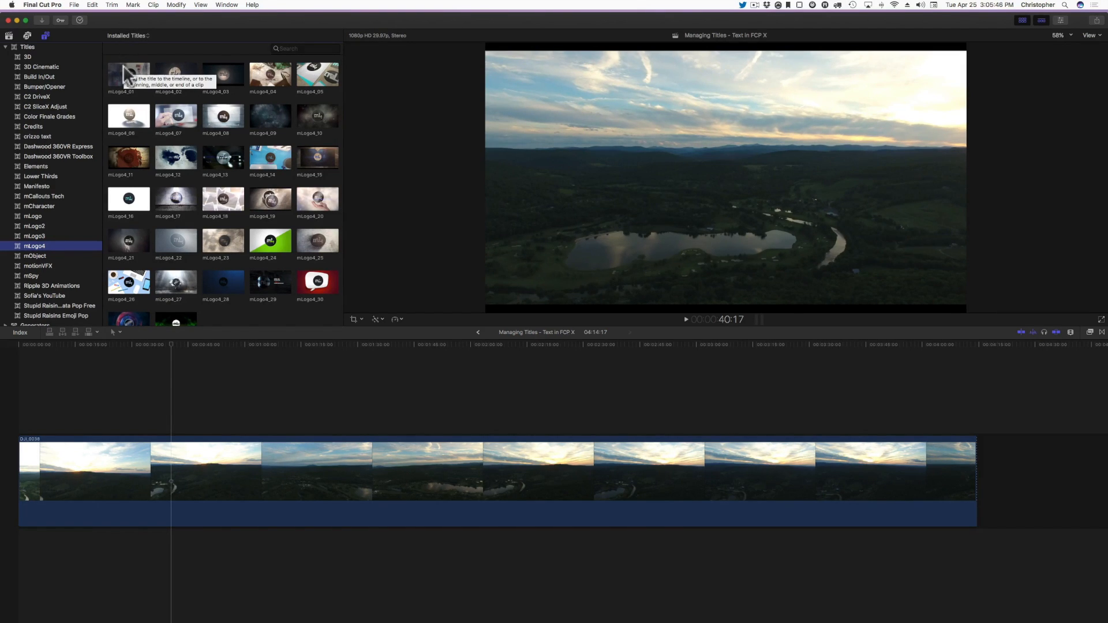
{"action": "left_click", "coordinate": [128, 84]}
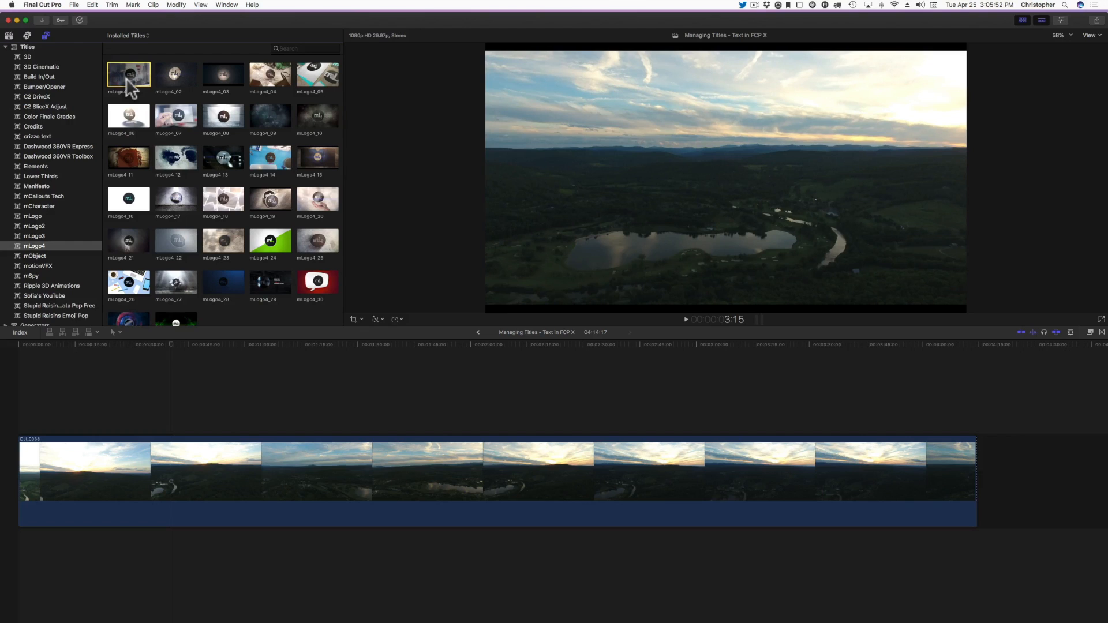
{"action": "left_click", "coordinate": [30, 57]}
{"action": "left_click", "coordinate": [31, 63]}
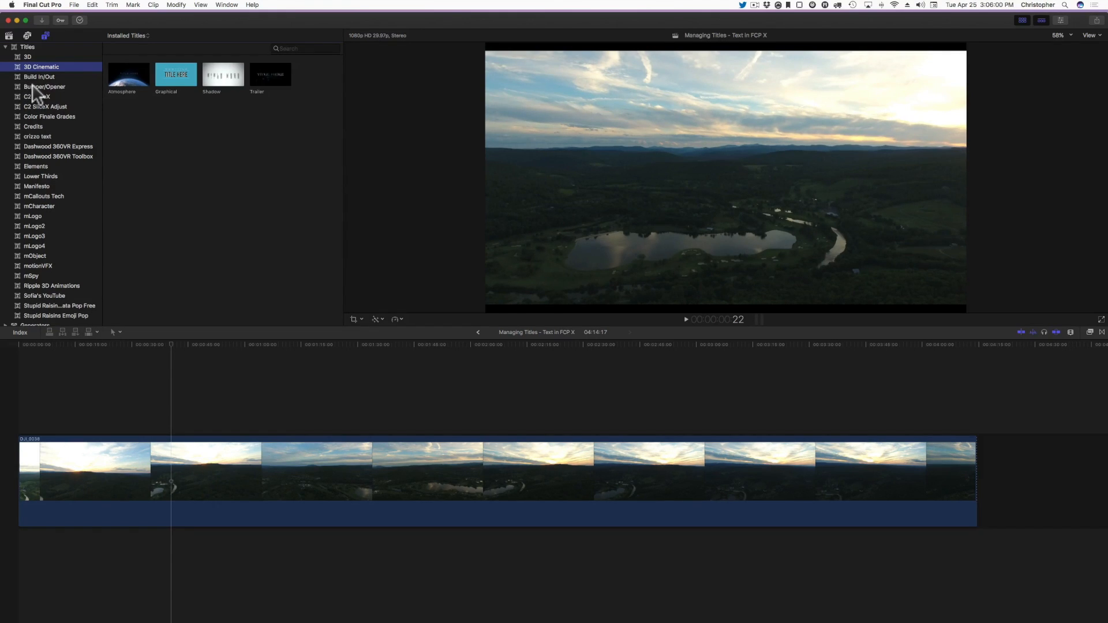
{"action": "left_click", "coordinate": [32, 125]}
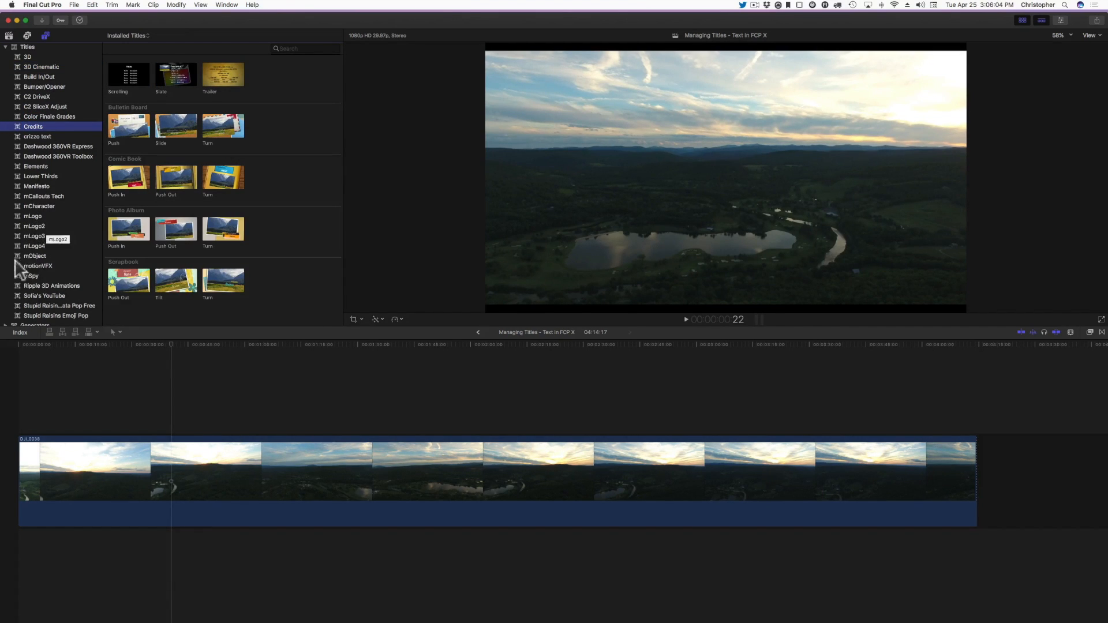
{"action": "left_click", "coordinate": [42, 168]}
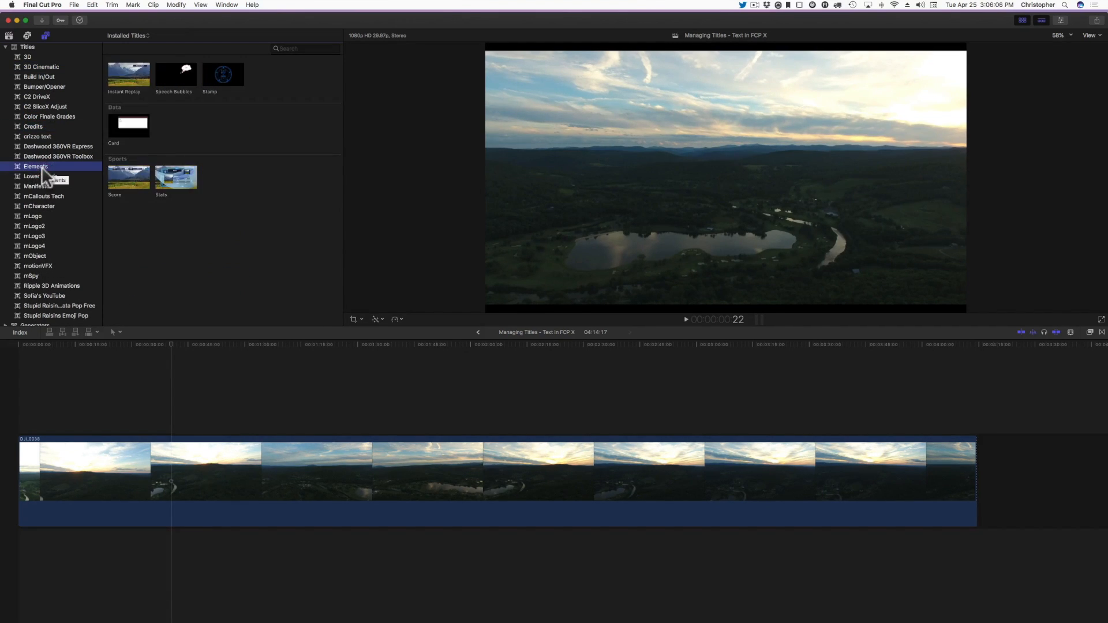
{"action": "scroll", "coordinate": [42, 167], "scroll_direction": "down", "scroll_amount": 1}
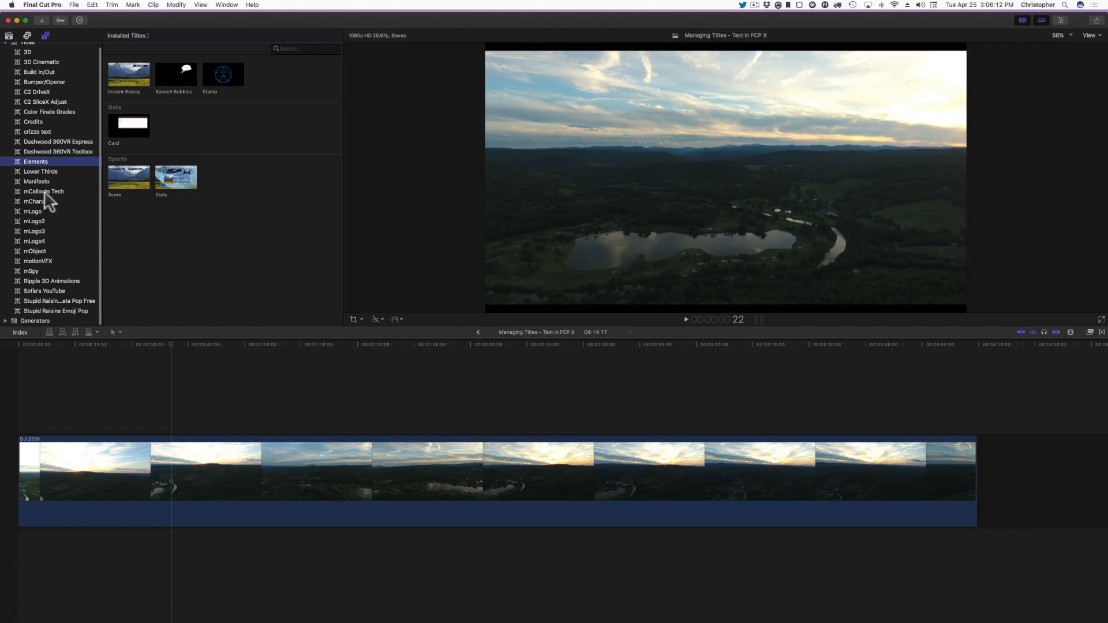
{"action": "left_click", "coordinate": [51, 171]}
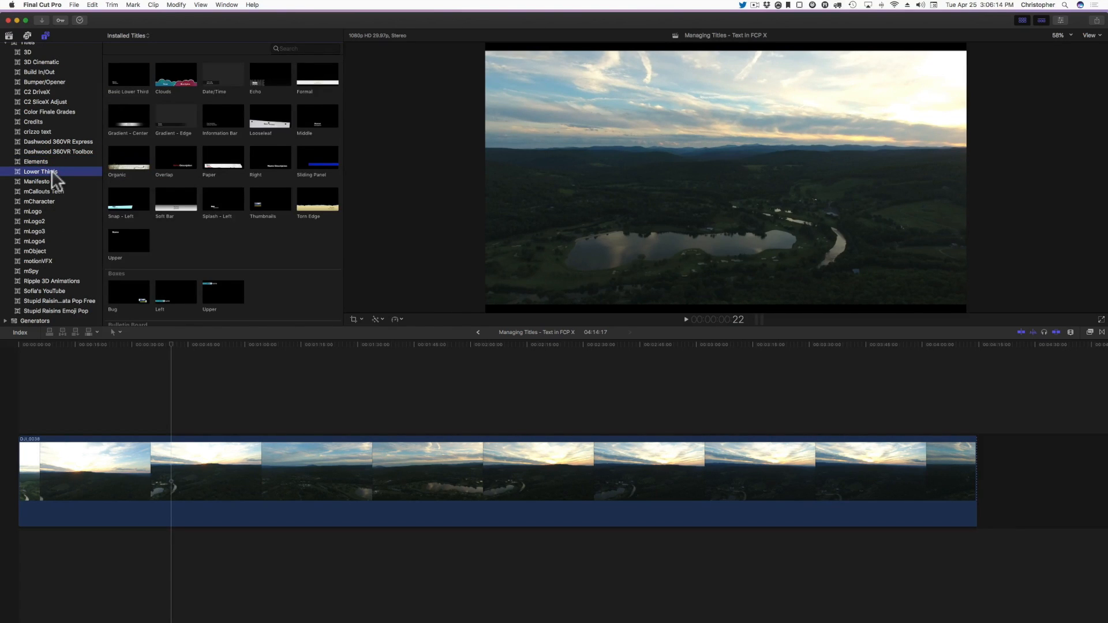
{"action": "scroll", "coordinate": [50, 171], "scroll_direction": "up", "scroll_amount": 1}
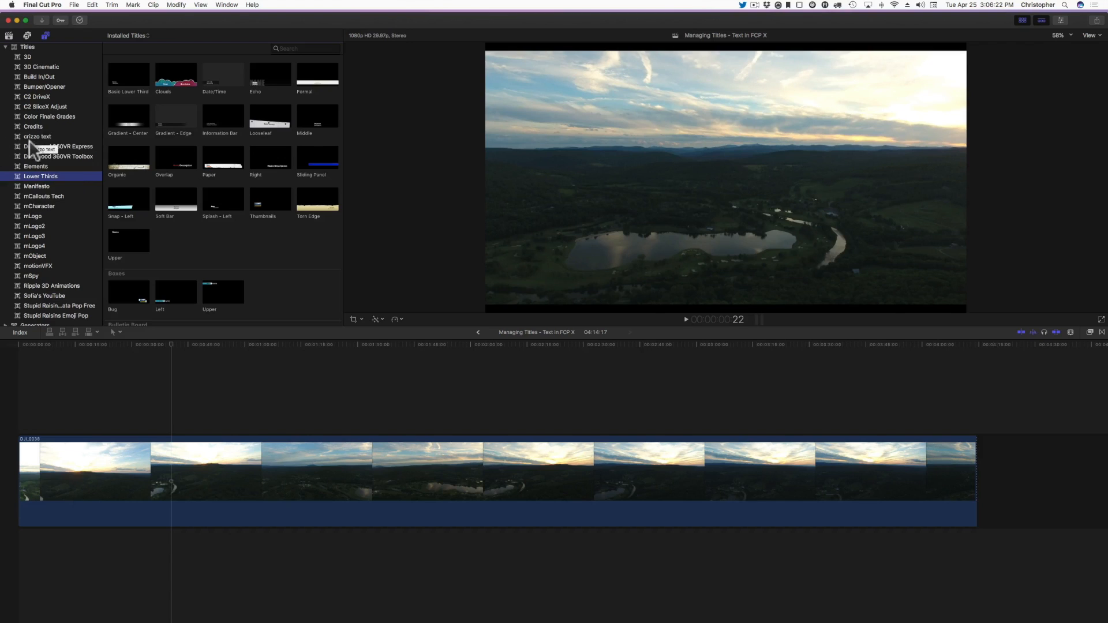
Step: Add the Basic 3D title from the 3D category above the aerial clip near the start of the timeline
{"action": "left_click", "coordinate": [28, 57]}
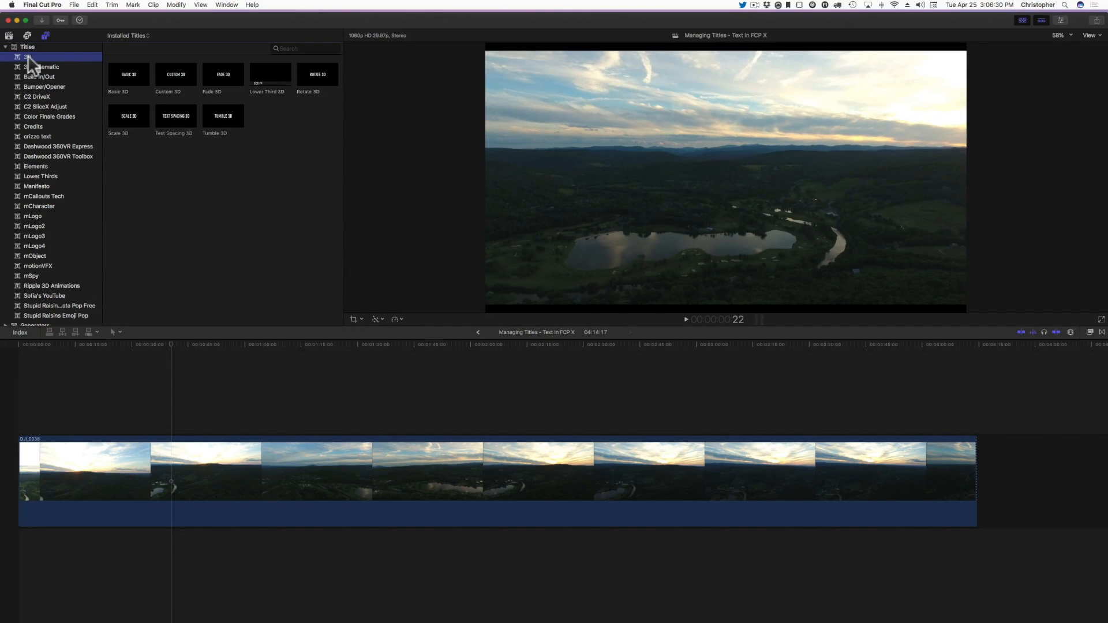
{"action": "left_click", "coordinate": [121, 77]}
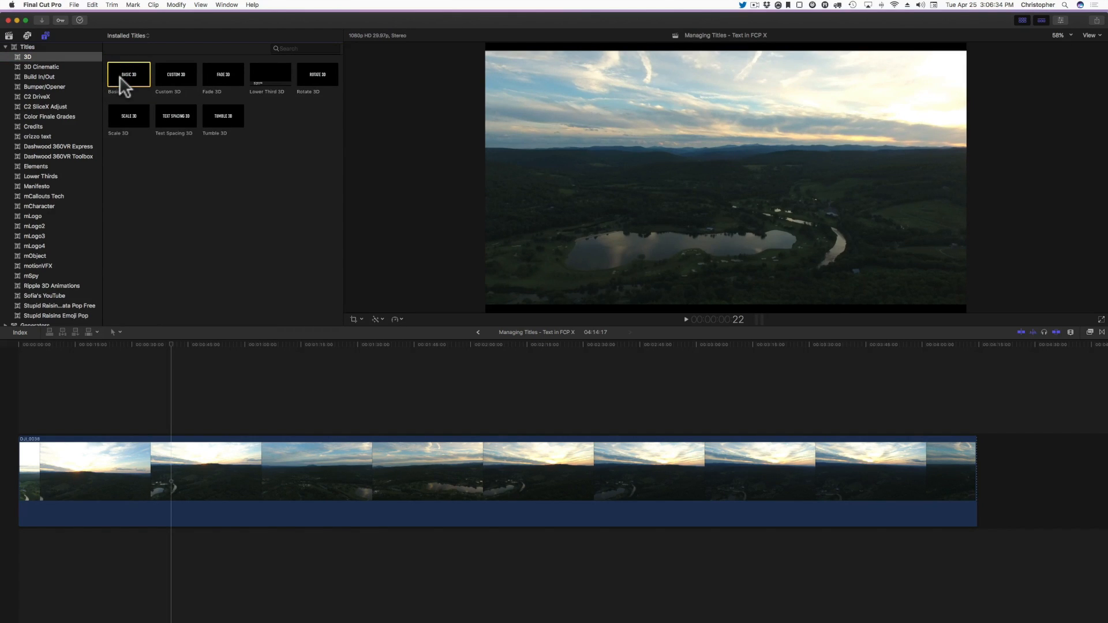
{"action": "left_click_drag", "start_coordinate": [121, 77], "coordinate": [46, 418]}
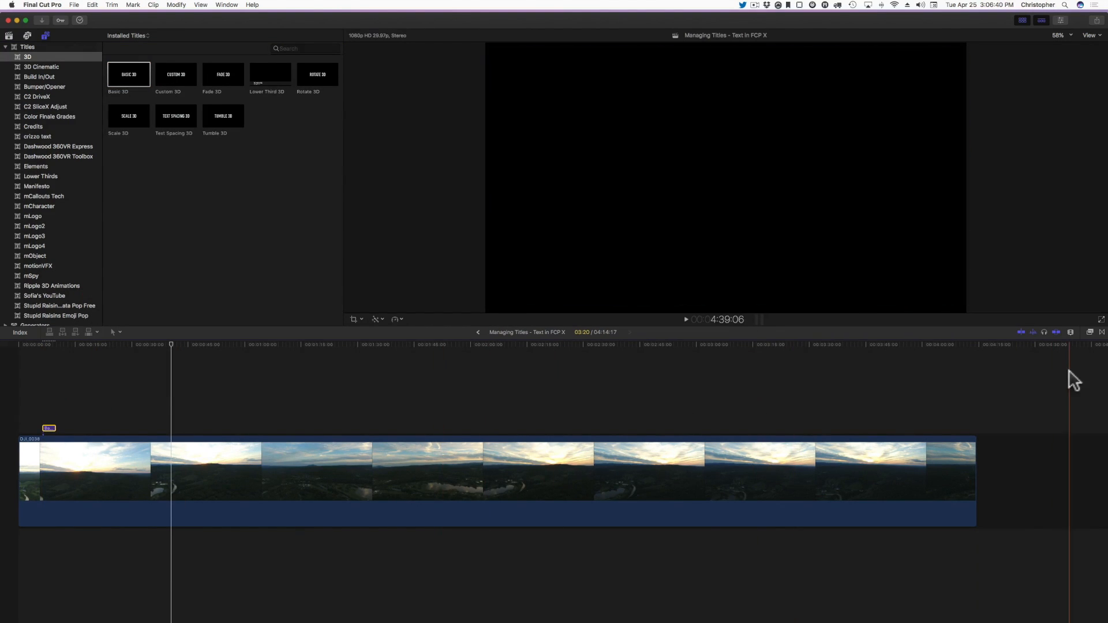
Step: Move the Basic 3D title earlier to start at about 2 seconds, and place the playhead over it at 3:25
{"action": "left_click", "coordinate": [1071, 333]}
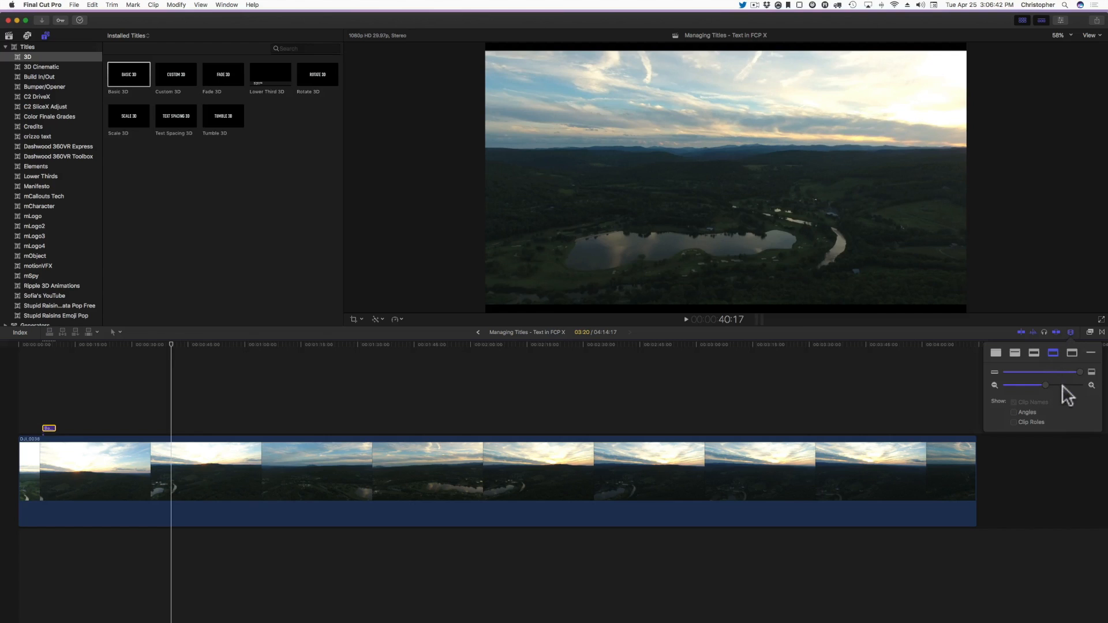
{"action": "left_click", "coordinate": [1065, 384]}
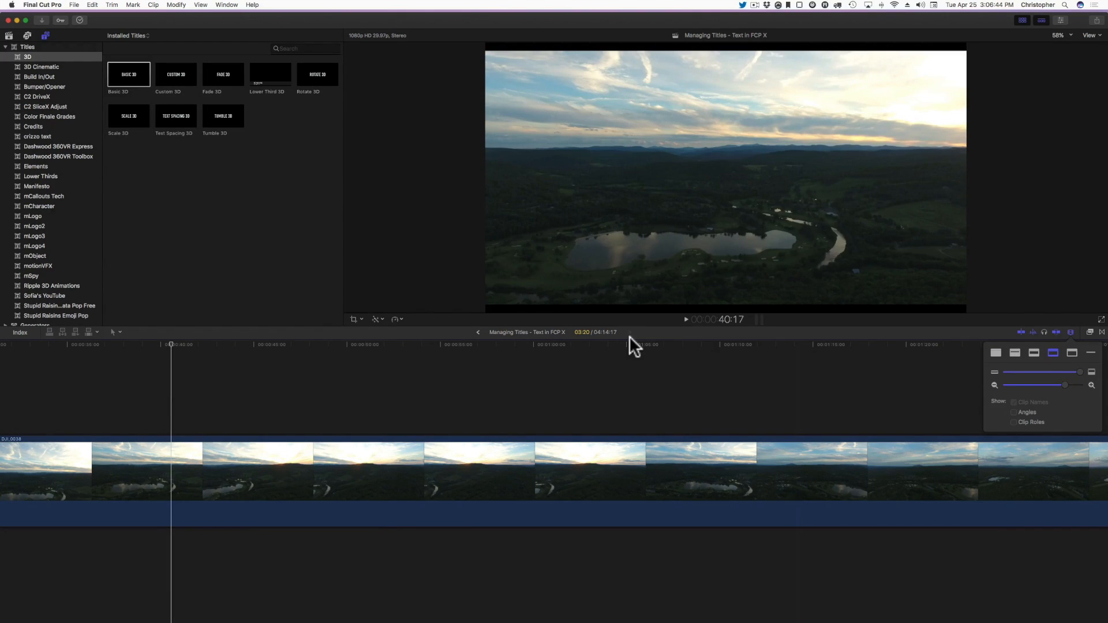
{"action": "scroll", "coordinate": [613, 369], "scroll_direction": "left", "scroll_amount": 10}
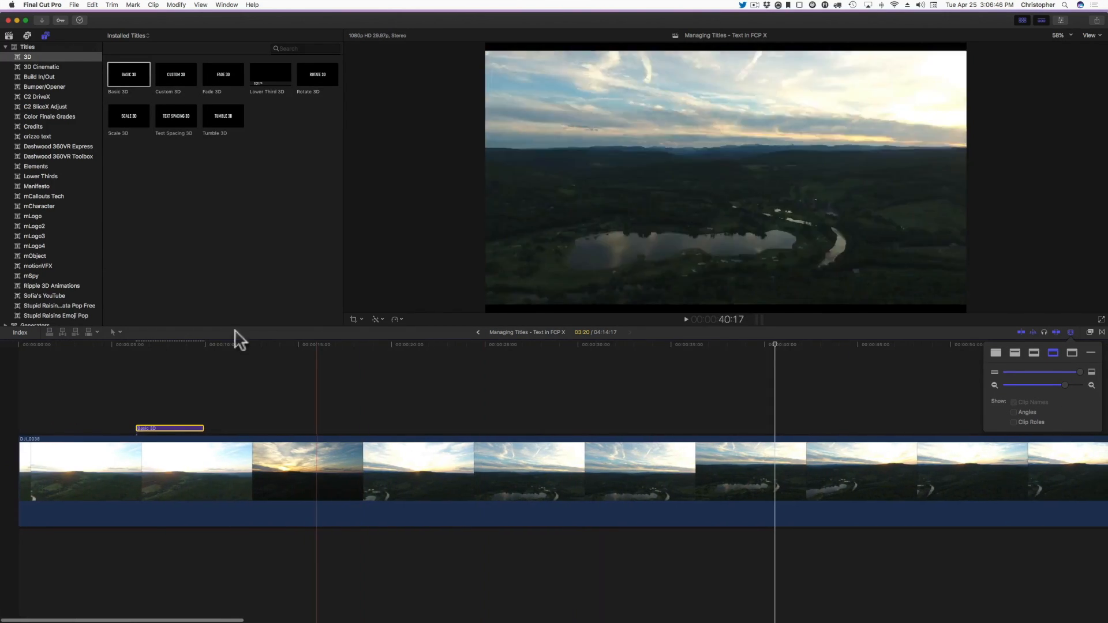
{"action": "left_click_drag", "start_coordinate": [157, 428], "coordinate": [78, 427]}
{"action": "left_click_drag", "start_coordinate": [55, 345], "coordinate": [89, 341]}
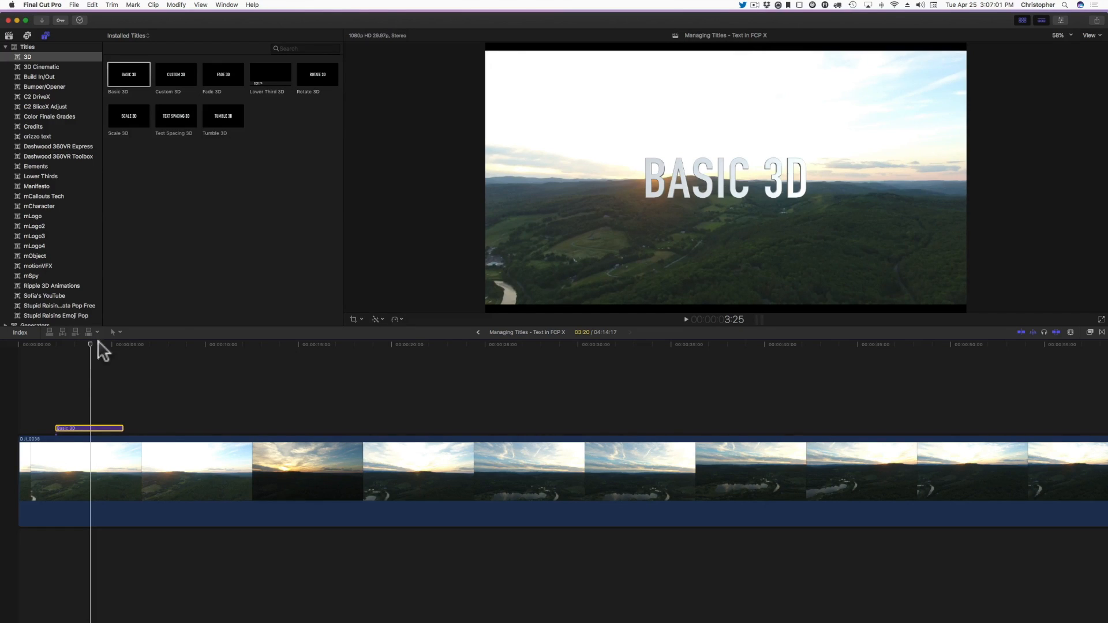
Step: Show the inspector and replace the Basic 3D title's text with "crizzo.net"
{"action": "left_click", "coordinate": [1060, 20]}
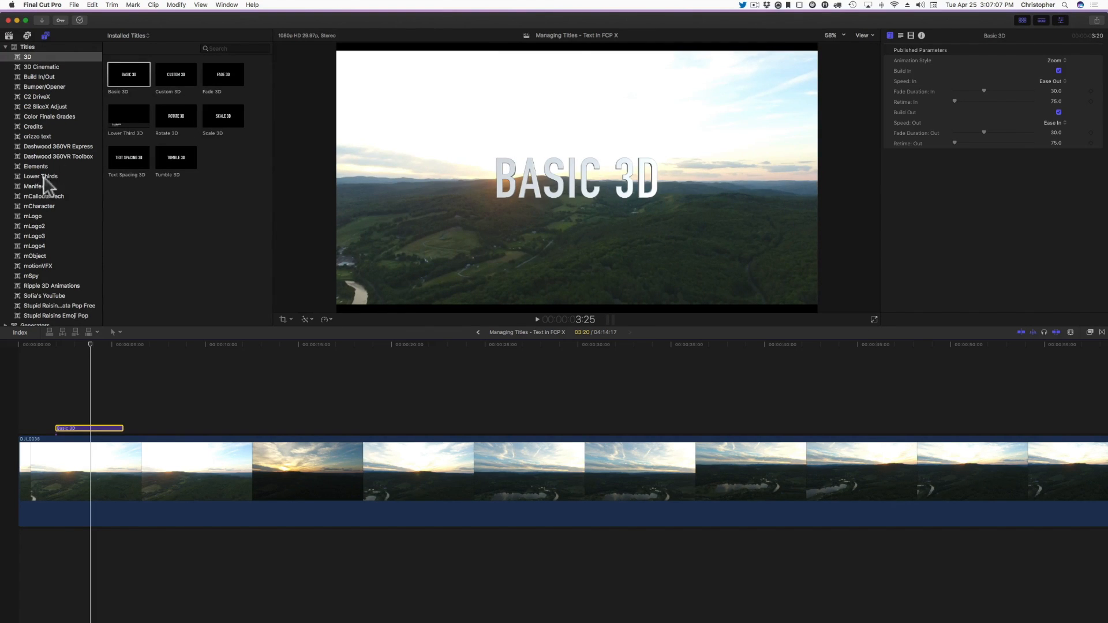
{"action": "double_click", "coordinate": [69, 429]}
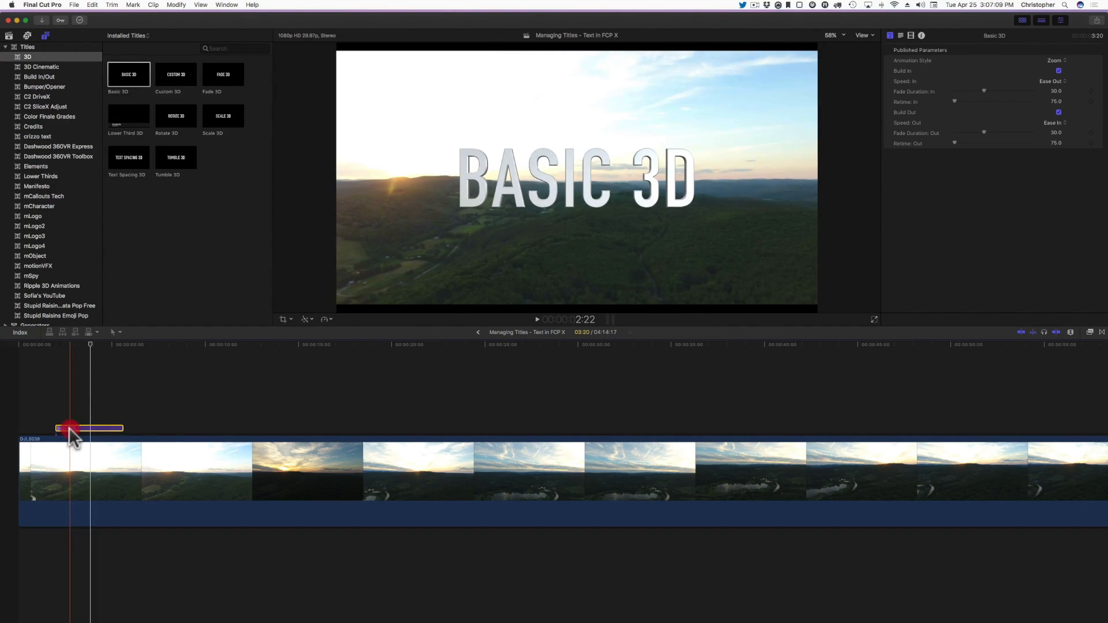
{"action": "left_click", "coordinate": [920, 81]}
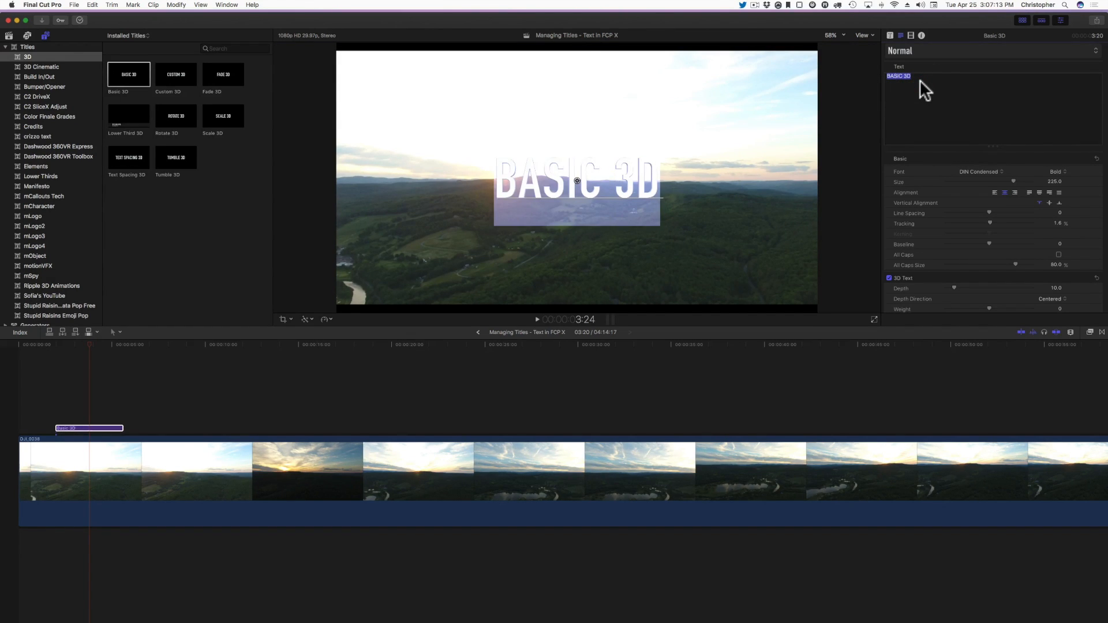
{"action": "type", "text": "cri"}
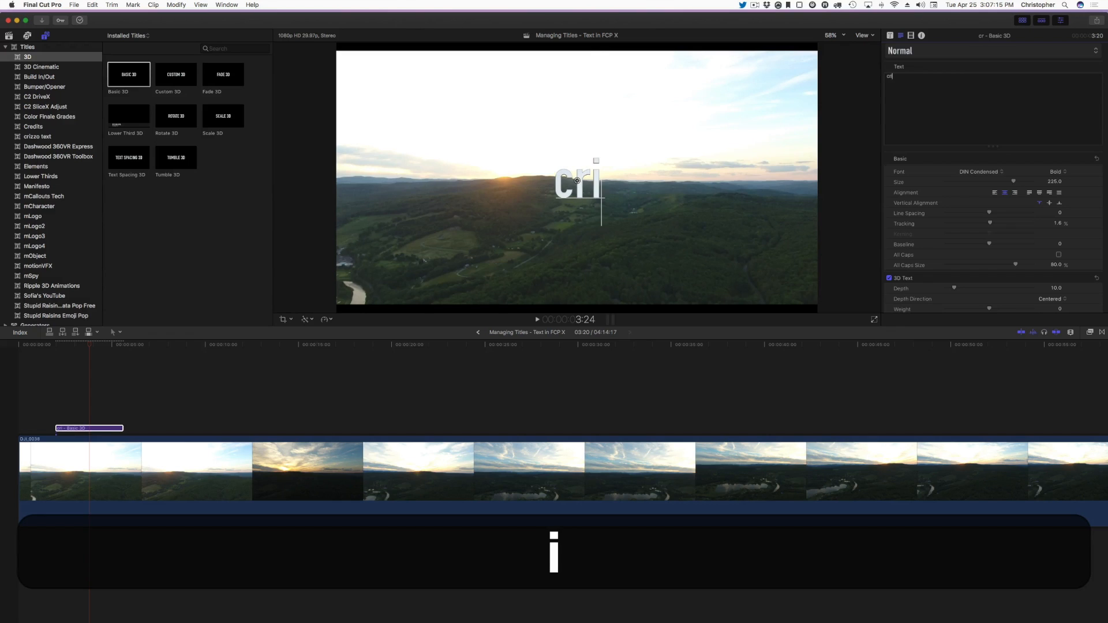
{"action": "type", "text": "zzo."}
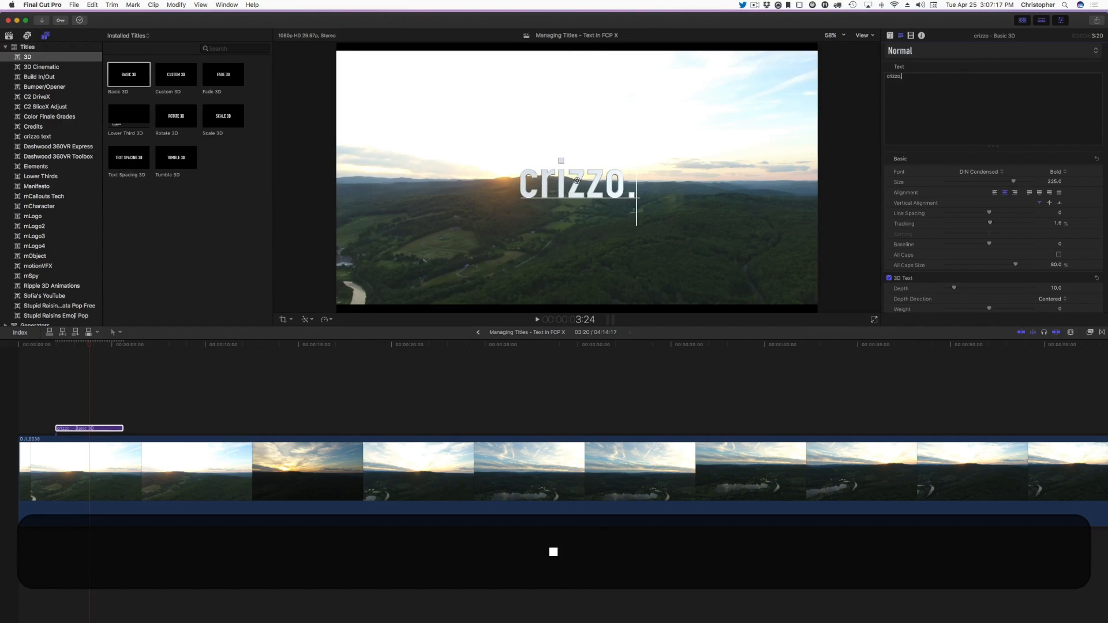
{"action": "type", "text": "net"}
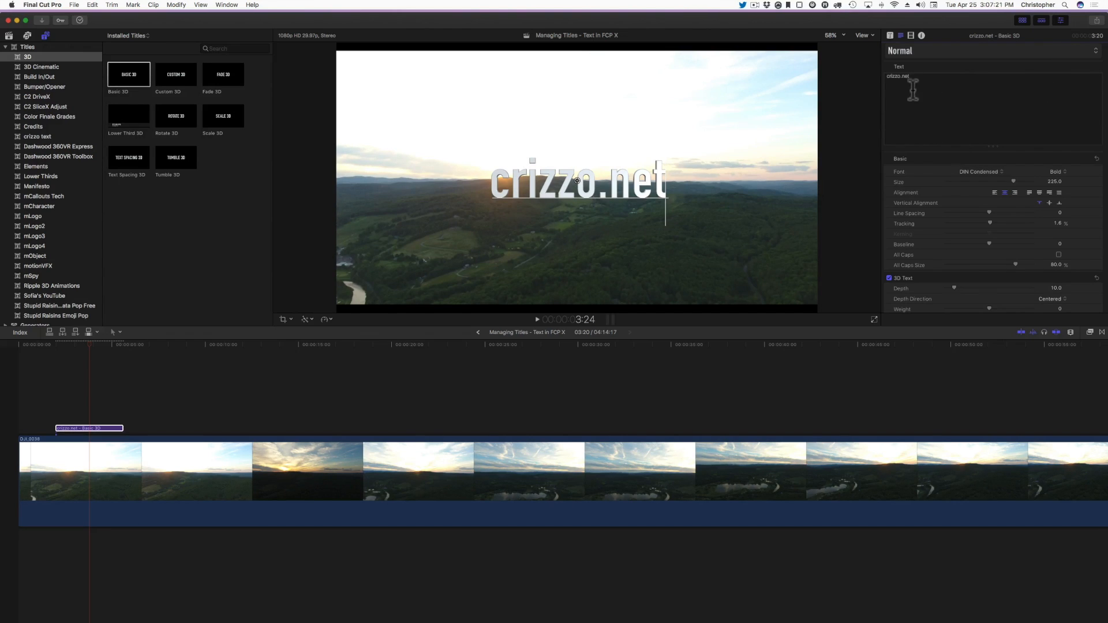
Step: Review the title's published parameters and animation style options, and play the title from just before its start
{"action": "left_click", "coordinate": [889, 35]}
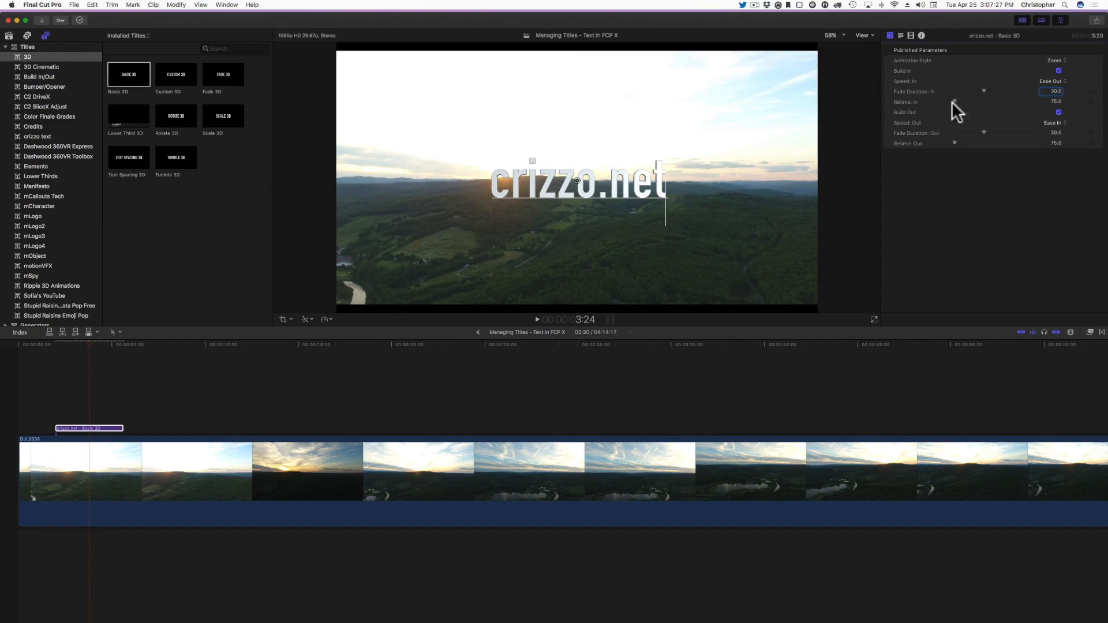
{"action": "left_click", "coordinate": [1055, 60]}
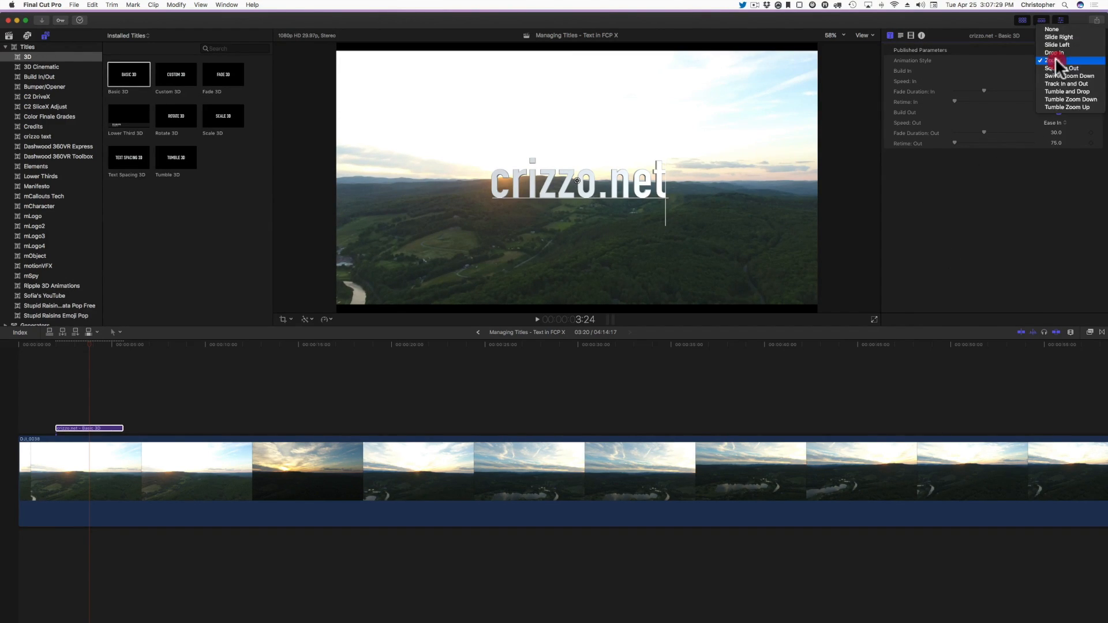
{"action": "left_click", "coordinate": [983, 178]}
{"action": "left_click_drag", "start_coordinate": [90, 341], "coordinate": [50, 345]}
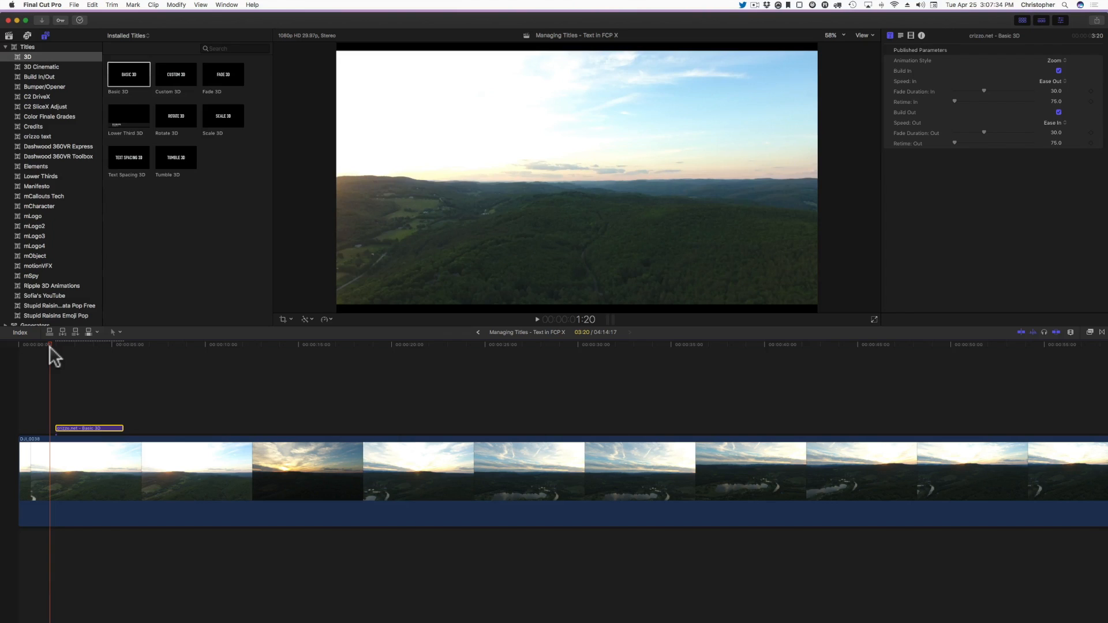
{"action": "key", "text": "space"}
{"action": "key", "text": "space"}
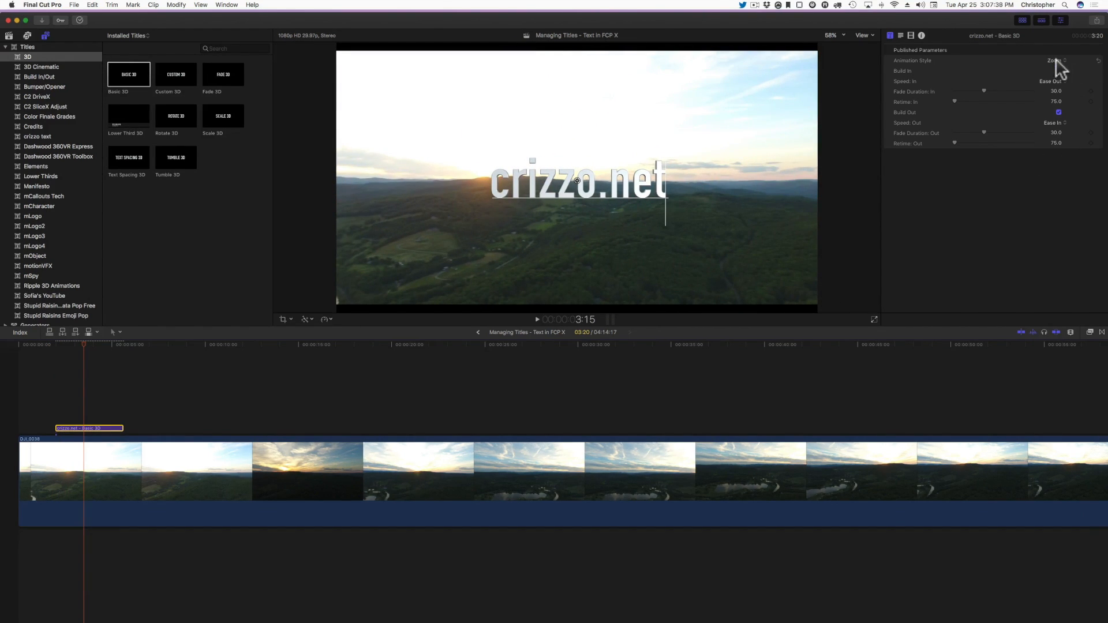
Step: Set the title's animation style to Tumble and Drop and play it from just before its start
{"action": "left_click", "coordinate": [1055, 60]}
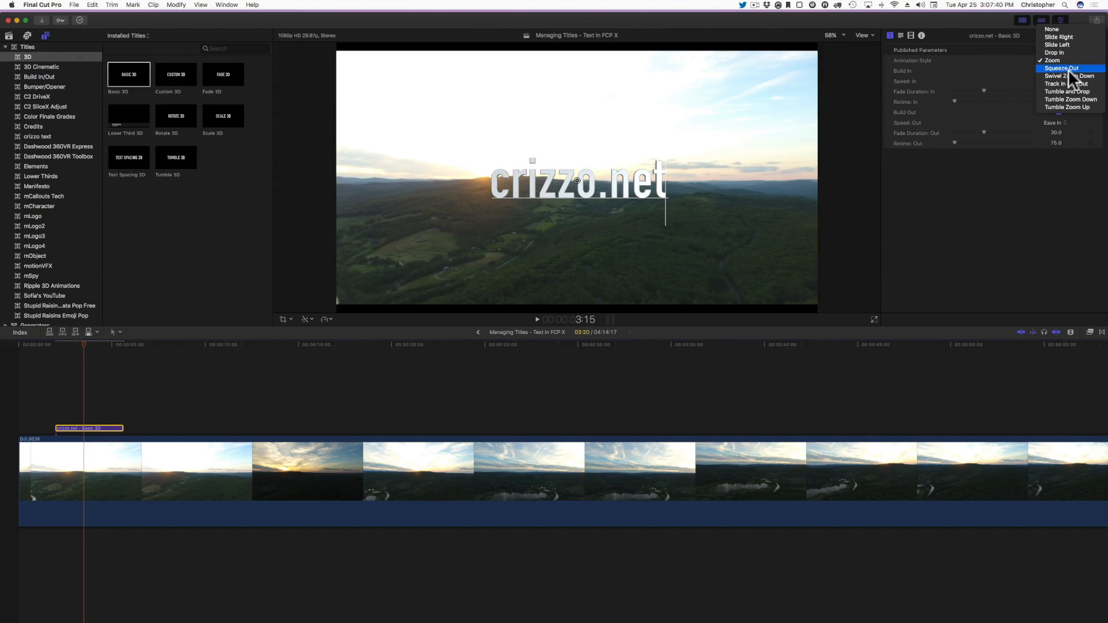
{"action": "left_click", "coordinate": [1056, 91]}
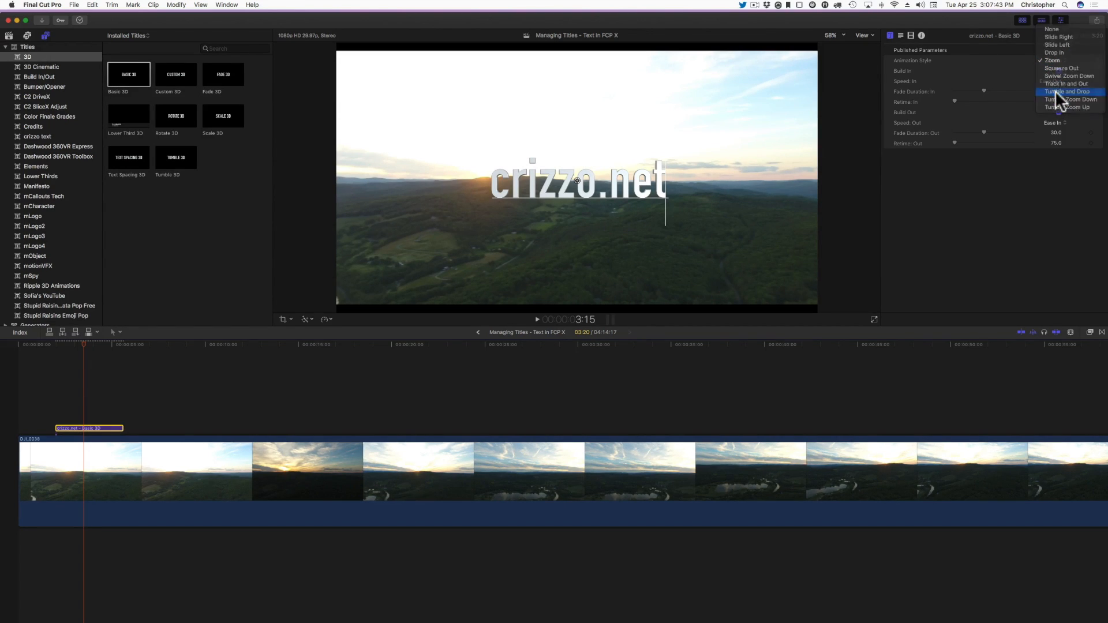
{"action": "left_click", "coordinate": [47, 344]}
{"action": "key", "text": "space"}
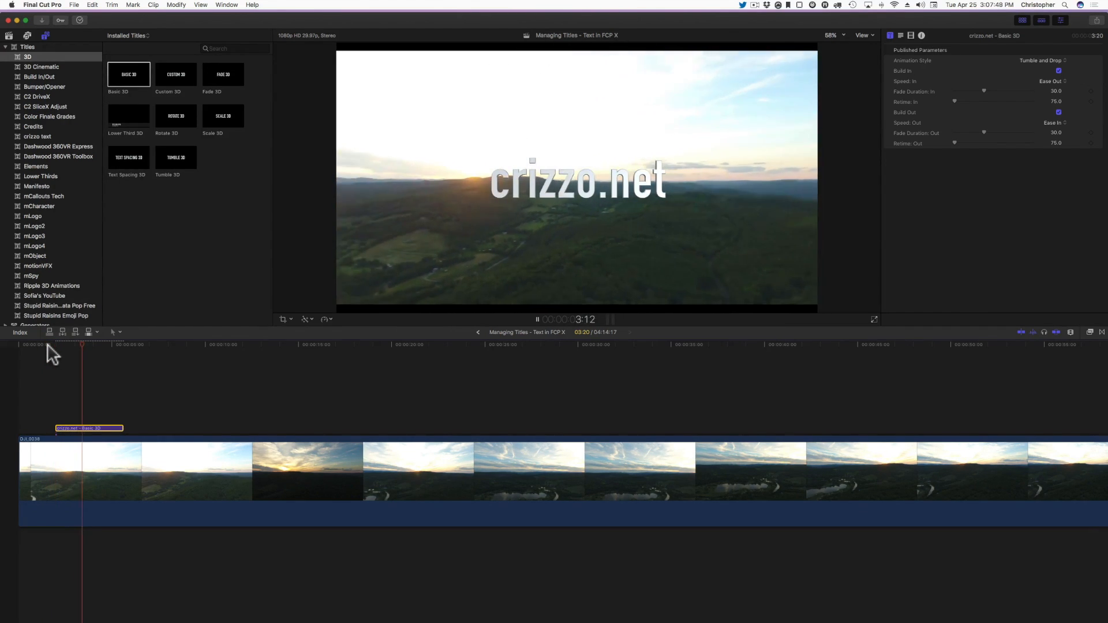
{"action": "key", "text": "space"}
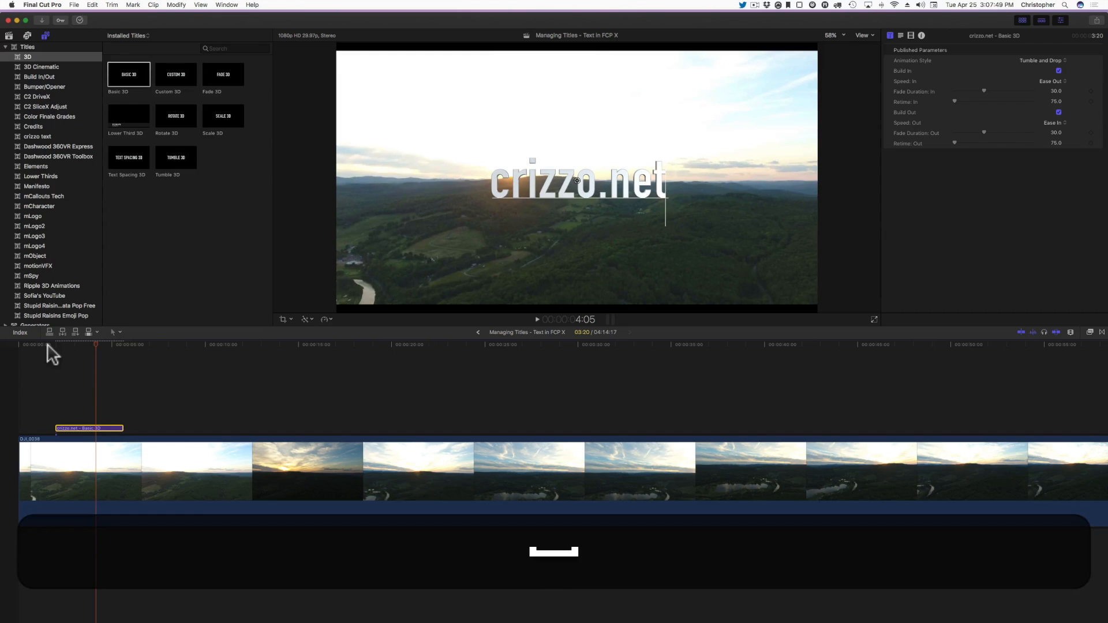
Step: Set the title's animation style to Squeeze Out and play it back from just before its start
{"action": "left_click", "coordinate": [1031, 61]}
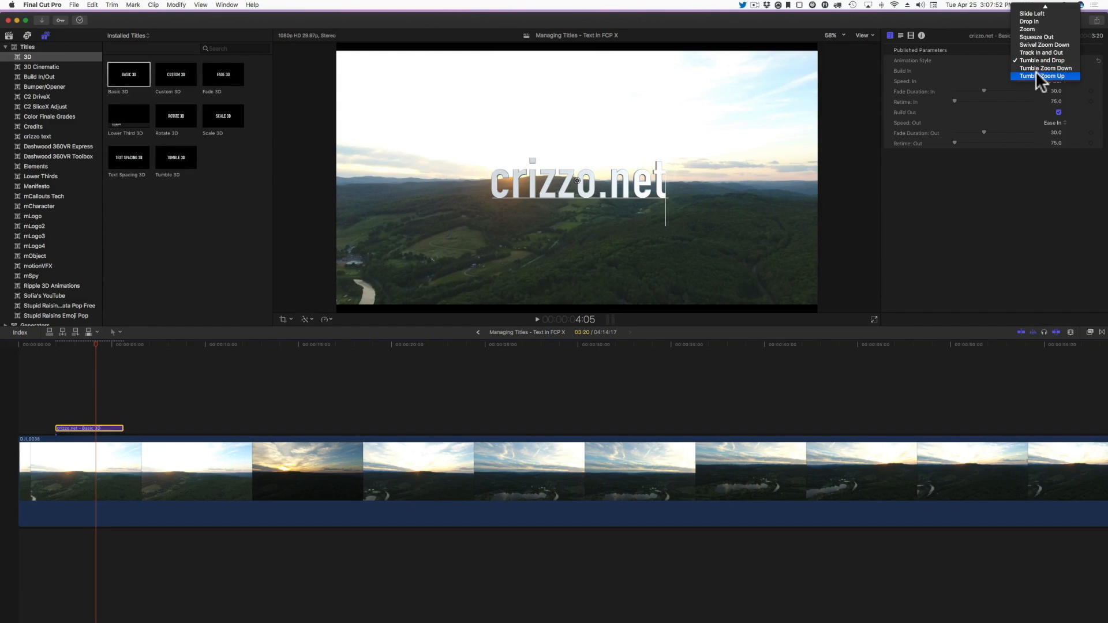
{"action": "left_click", "coordinate": [1037, 37]}
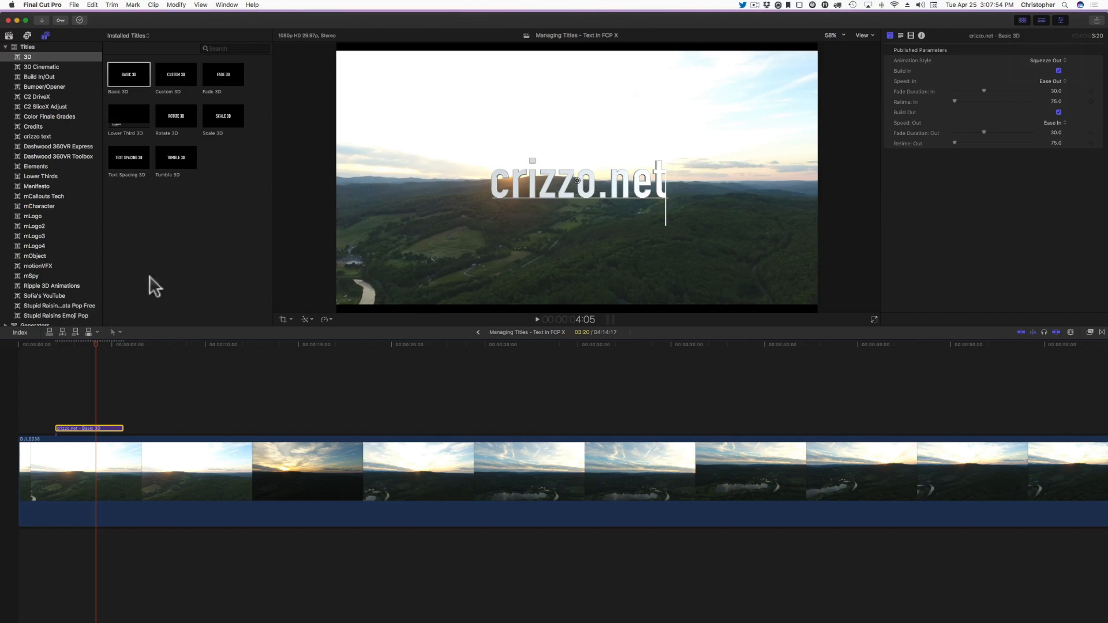
{"action": "left_click", "coordinate": [44, 344]}
{"action": "key", "text": "space"}
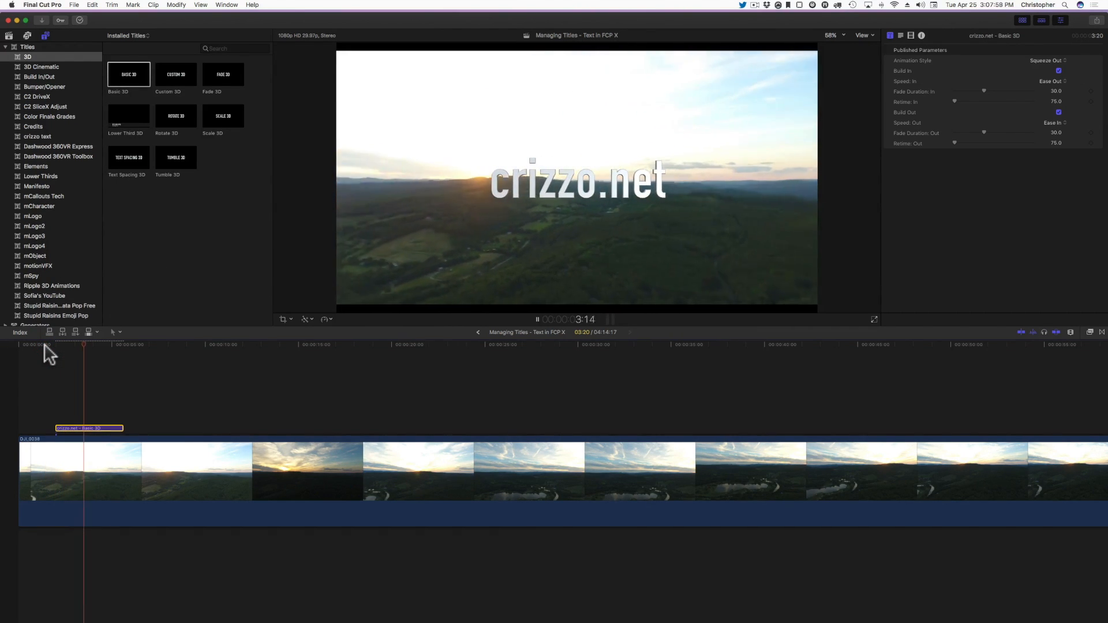
Step: Stop playback, apply the Glossy Green 3D style to the crizzo.net title, and place the playhead over the title at about 3:19
{"action": "key", "text": "space"}
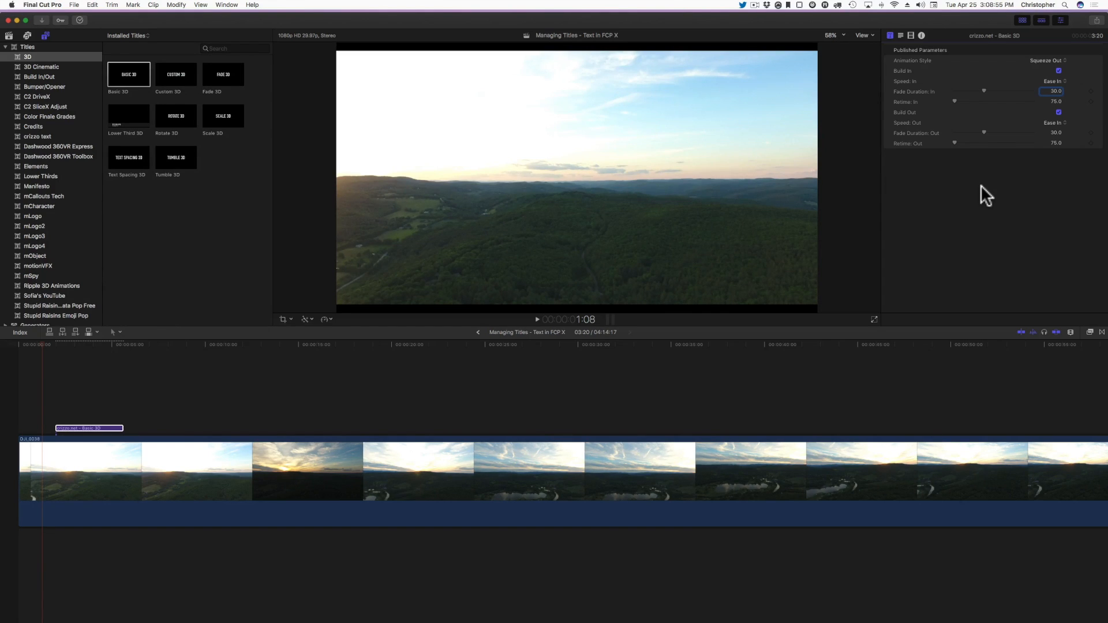
{"action": "left_click", "coordinate": [901, 35]}
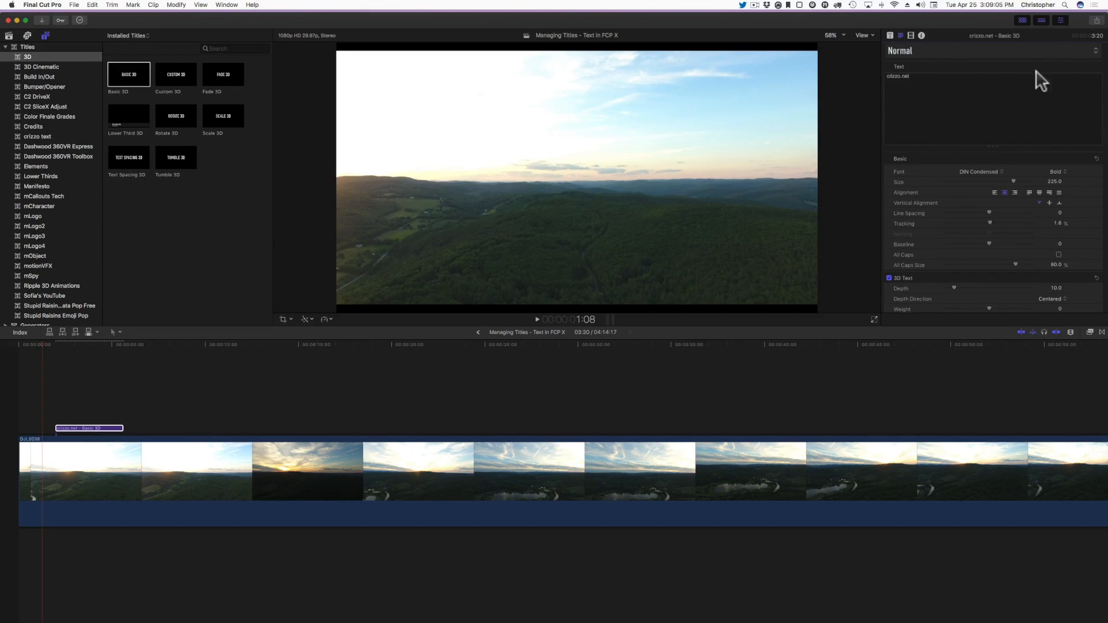
{"action": "left_click", "coordinate": [1092, 52]}
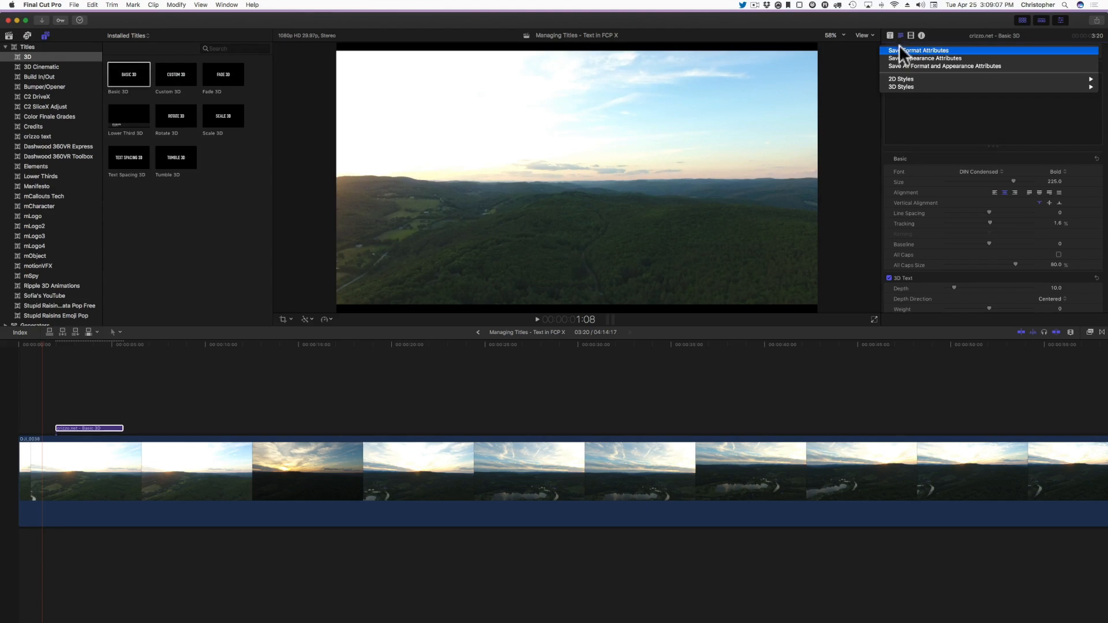
{"action": "mouse_move", "coordinate": [902, 77]}
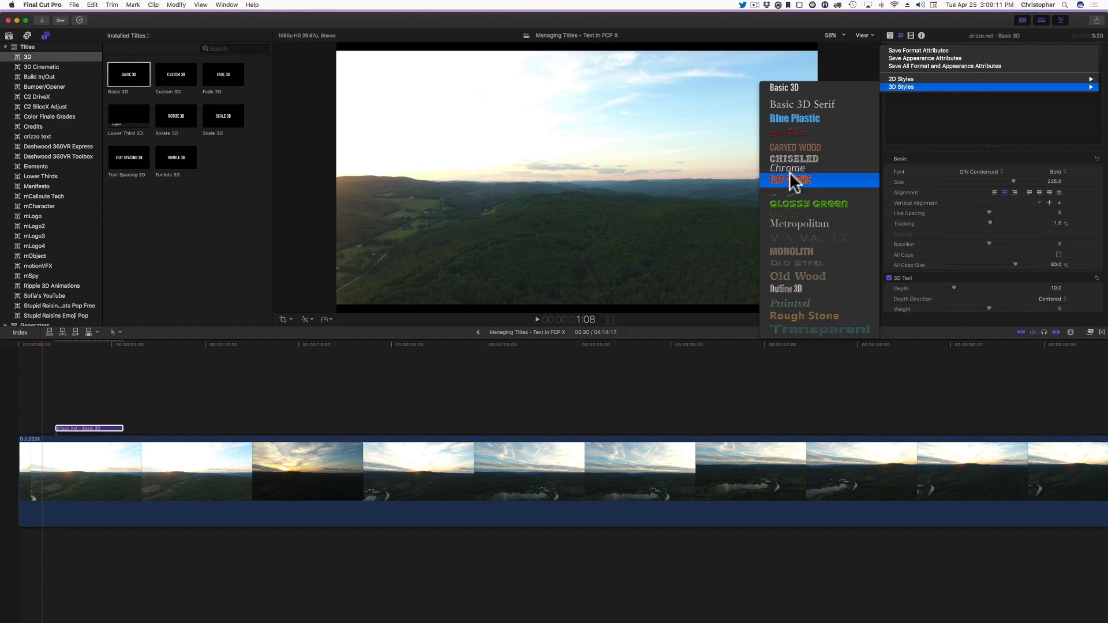
{"action": "left_click", "coordinate": [795, 202]}
{"action": "left_click", "coordinate": [85, 345]}
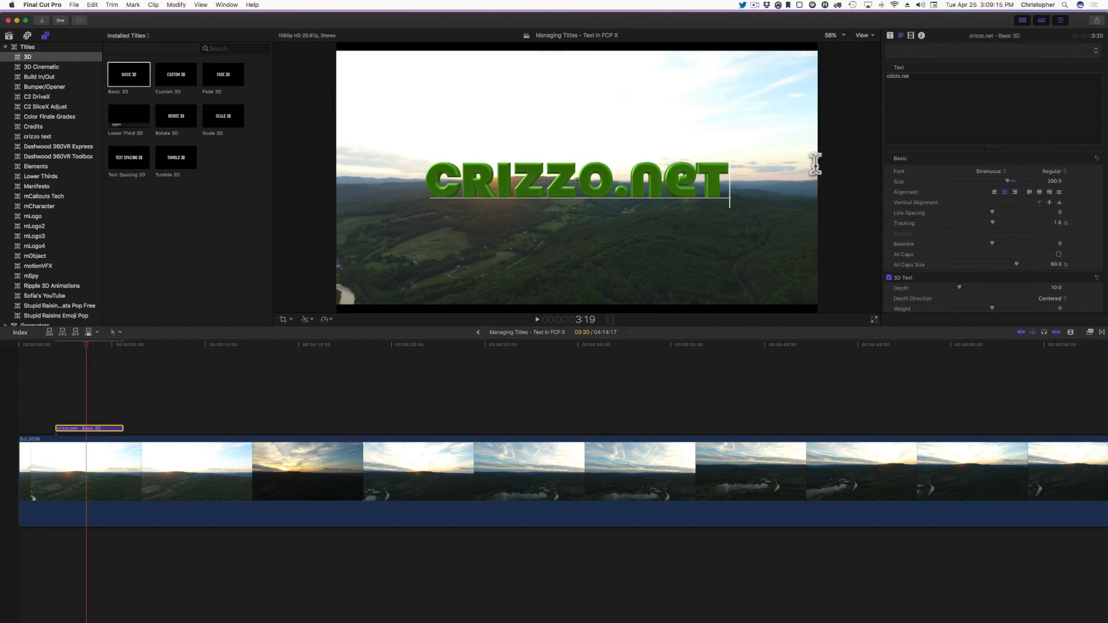
Step: Apply the Minimal 3D style to the title and replace it with the Transparent 3D style
{"action": "left_click", "coordinate": [926, 51]}
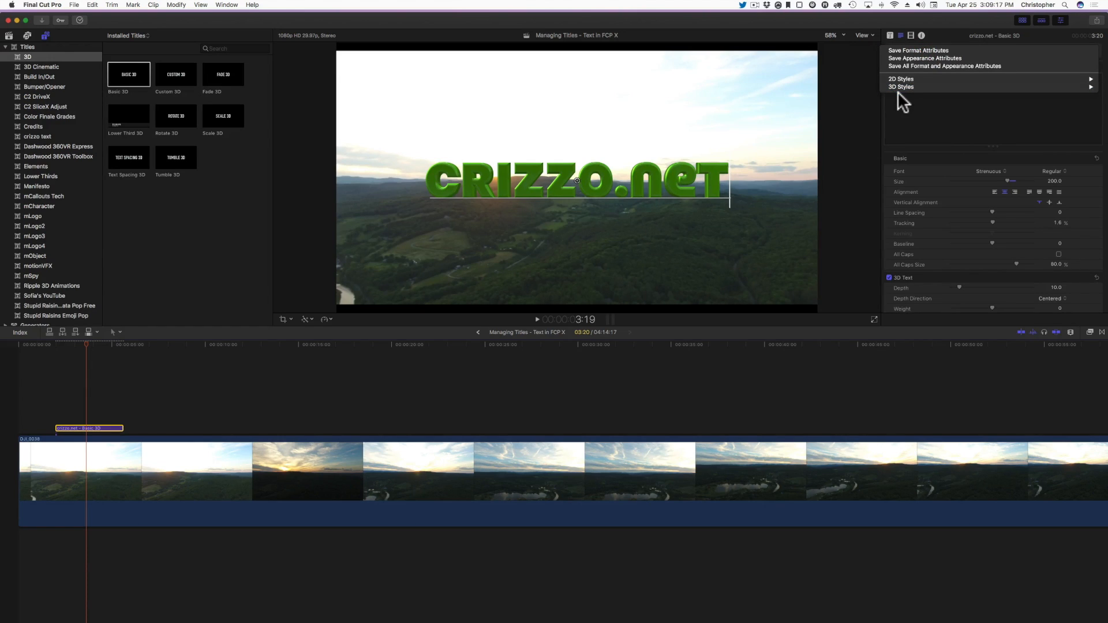
{"action": "mouse_move", "coordinate": [899, 87]}
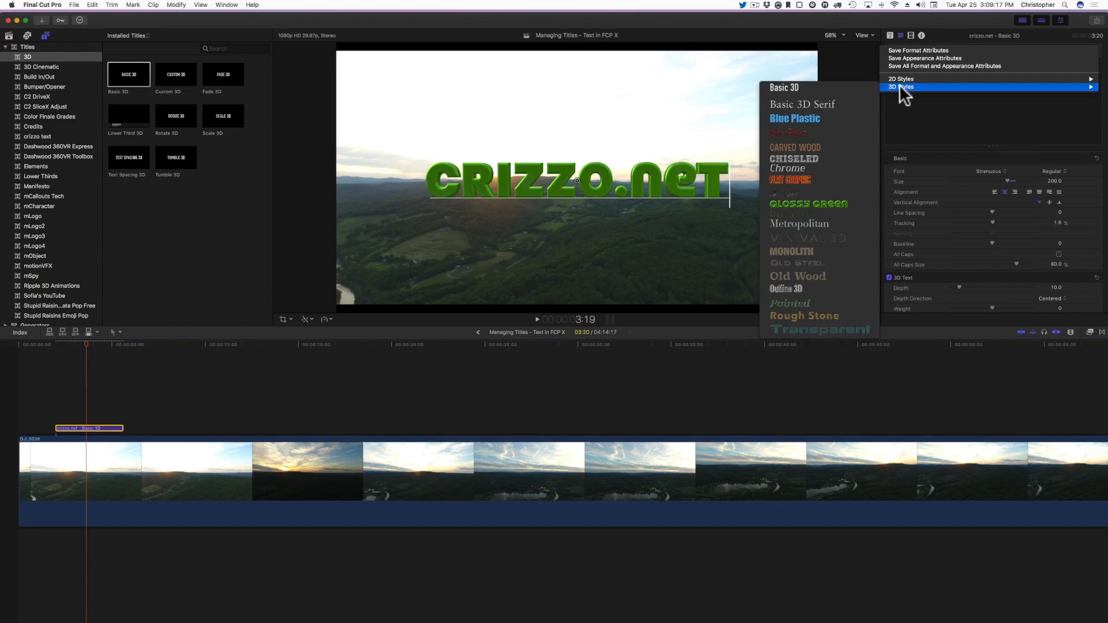
{"action": "left_click", "coordinate": [790, 236]}
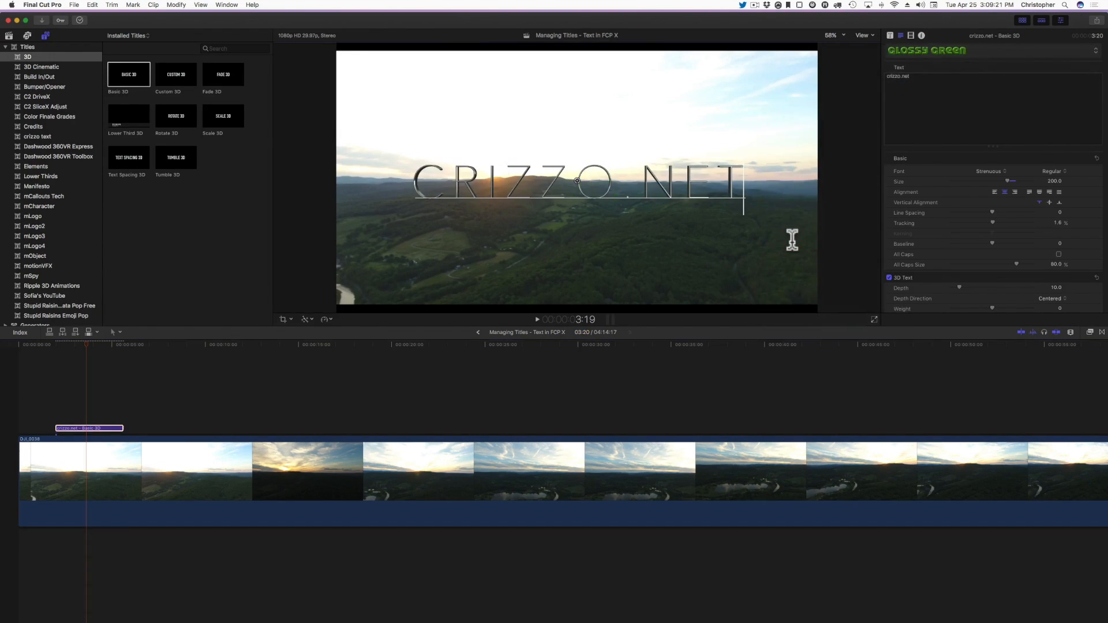
{"action": "left_click", "coordinate": [934, 50]}
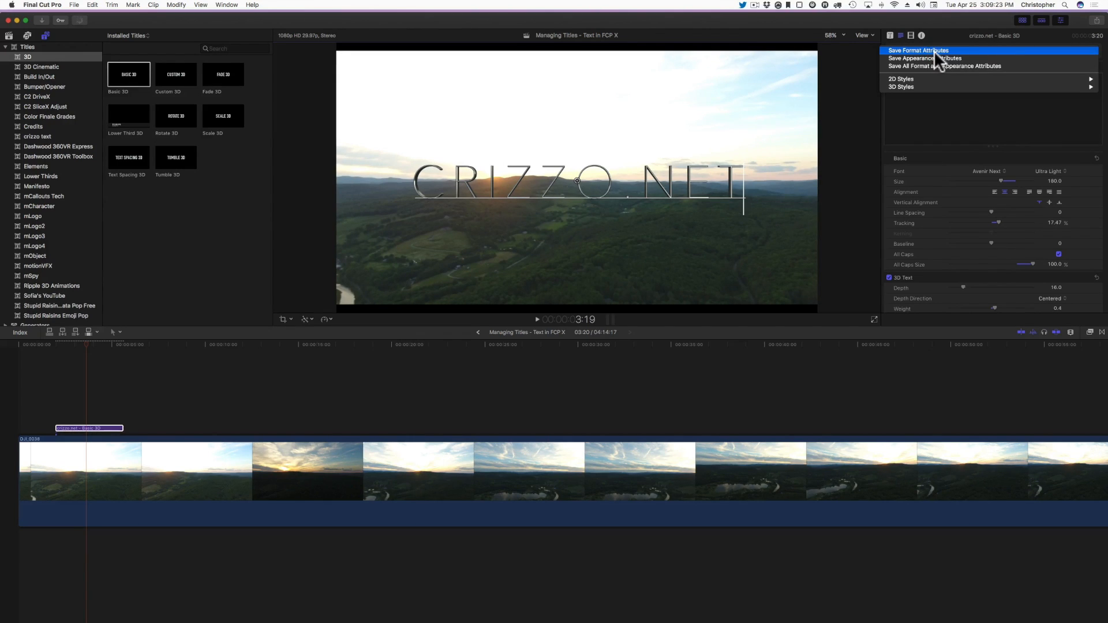
{"action": "mouse_move", "coordinate": [902, 85]}
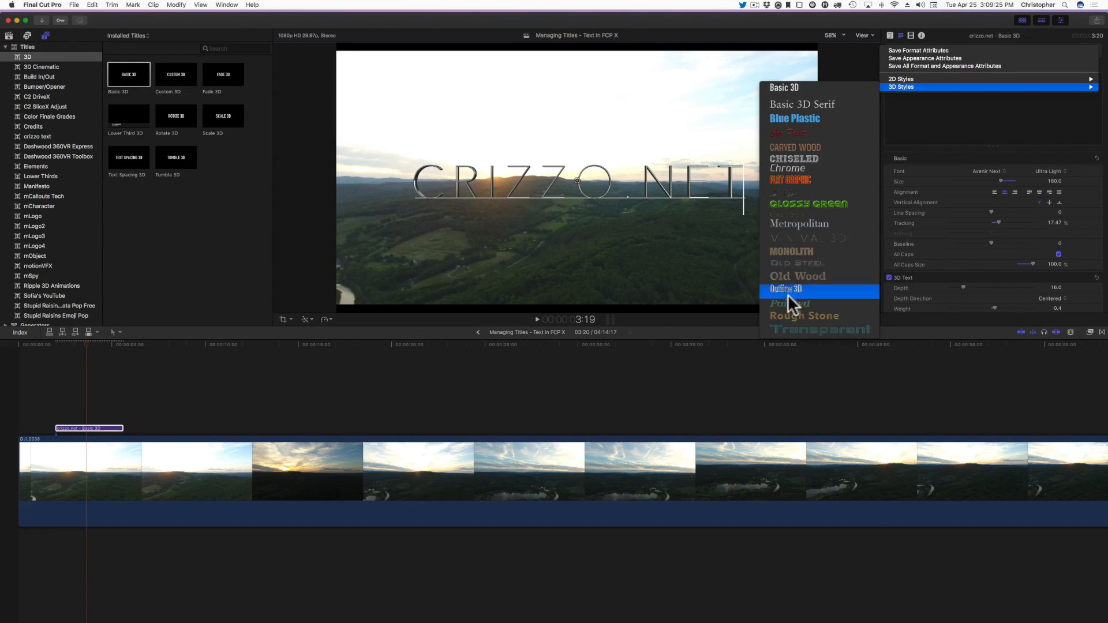
{"action": "left_click", "coordinate": [801, 324]}
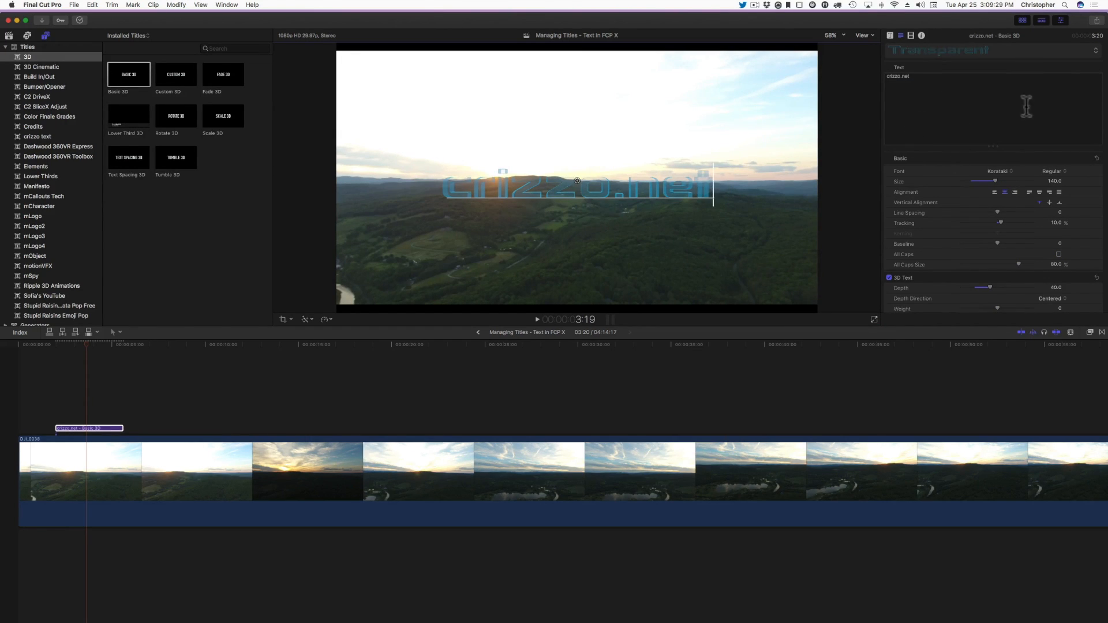
Step: Change the title's font to Kraash Black in Regular and reduce its size to about 89
{"action": "left_click", "coordinate": [998, 171]}
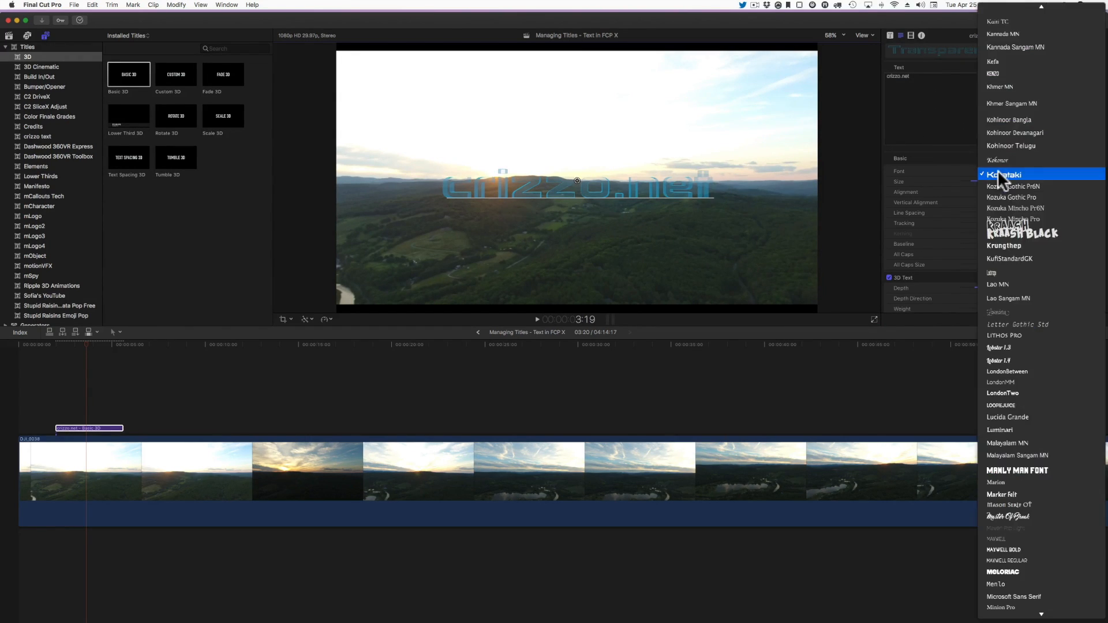
{"action": "left_click", "coordinate": [1008, 234]}
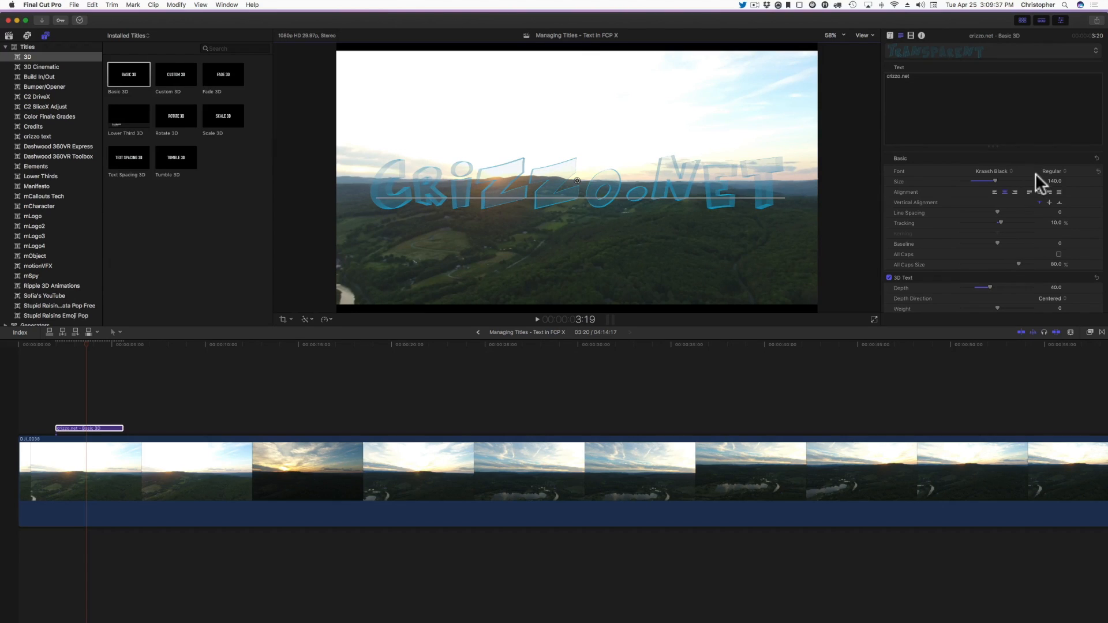
{"action": "left_click", "coordinate": [1055, 171]}
{"action": "left_click", "coordinate": [1042, 125]}
{"action": "mouse_move", "coordinate": [996, 178]}
{"action": "left_mouse_down"}
{"action": "mouse_move", "coordinate": [1019, 179]}
{"action": "mouse_move", "coordinate": [984, 179]}
{"action": "left_mouse_up"}
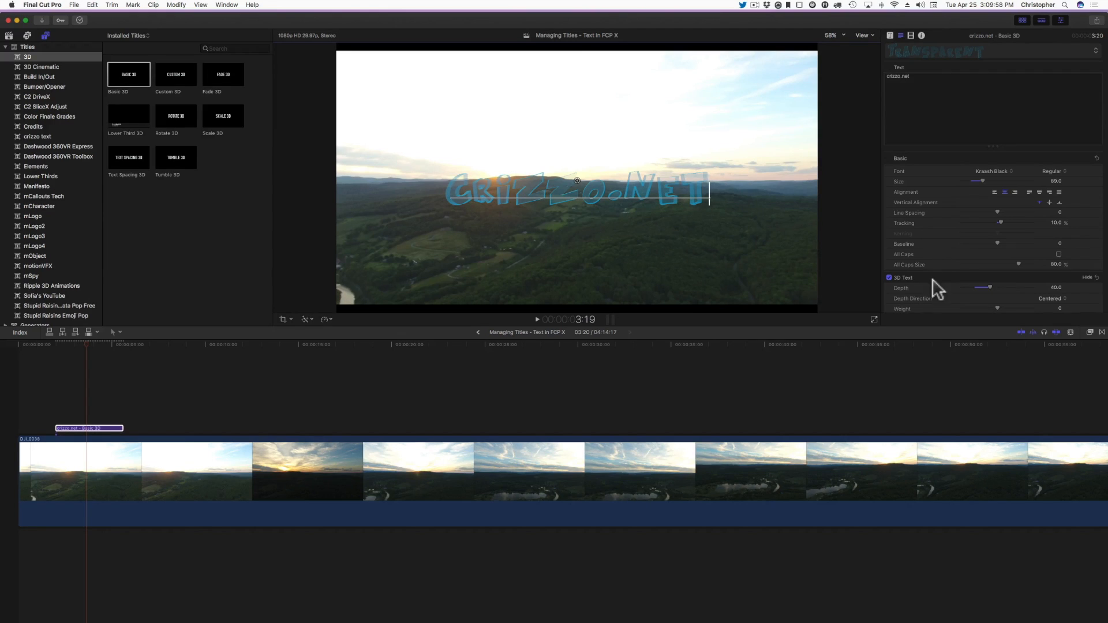
Step: Set the title's All Caps Size to about 82% and its 3D text depth to 42
{"action": "left_click", "coordinate": [1058, 254]}
{"action": "mouse_move", "coordinate": [1017, 263]}
{"action": "left_mouse_down"}
{"action": "mouse_move", "coordinate": [992, 263]}
{"action": "mouse_move", "coordinate": [1018, 264]}
{"action": "left_mouse_up"}
{"action": "mouse_move", "coordinate": [989, 286]}
{"action": "left_mouse_down"}
{"action": "mouse_move", "coordinate": [1021, 282]}
{"action": "mouse_move", "coordinate": [990, 285]}
{"action": "left_mouse_up"}
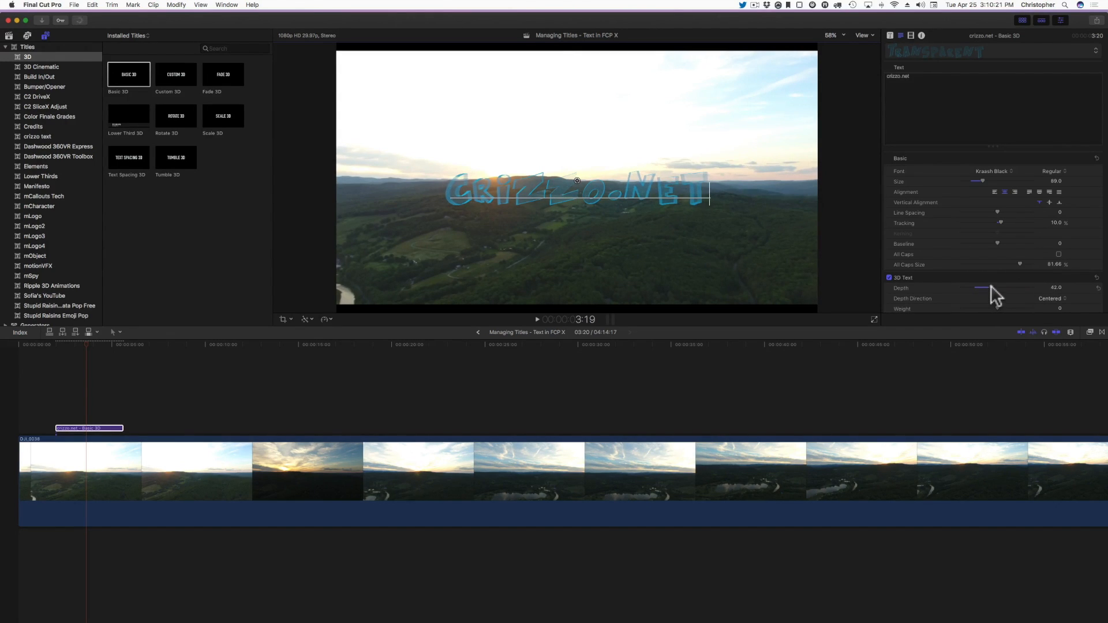
Step: Apply the Basic 3D style to the crizzo.net title
{"action": "left_click", "coordinate": [980, 51]}
{"action": "mouse_move", "coordinate": [904, 87]}
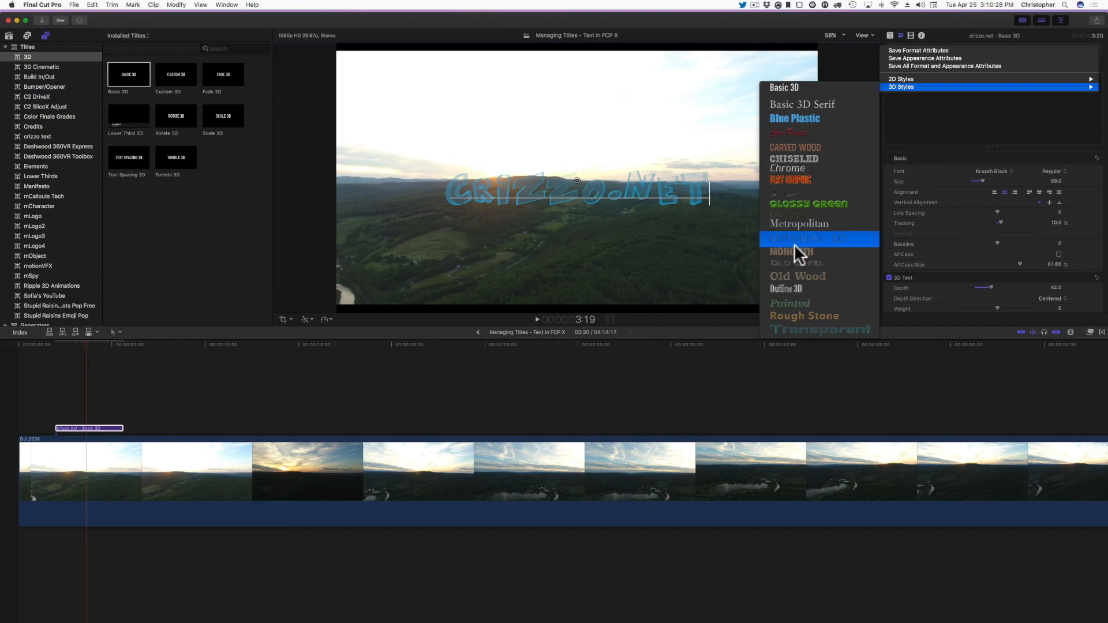
{"action": "left_click", "coordinate": [816, 86]}
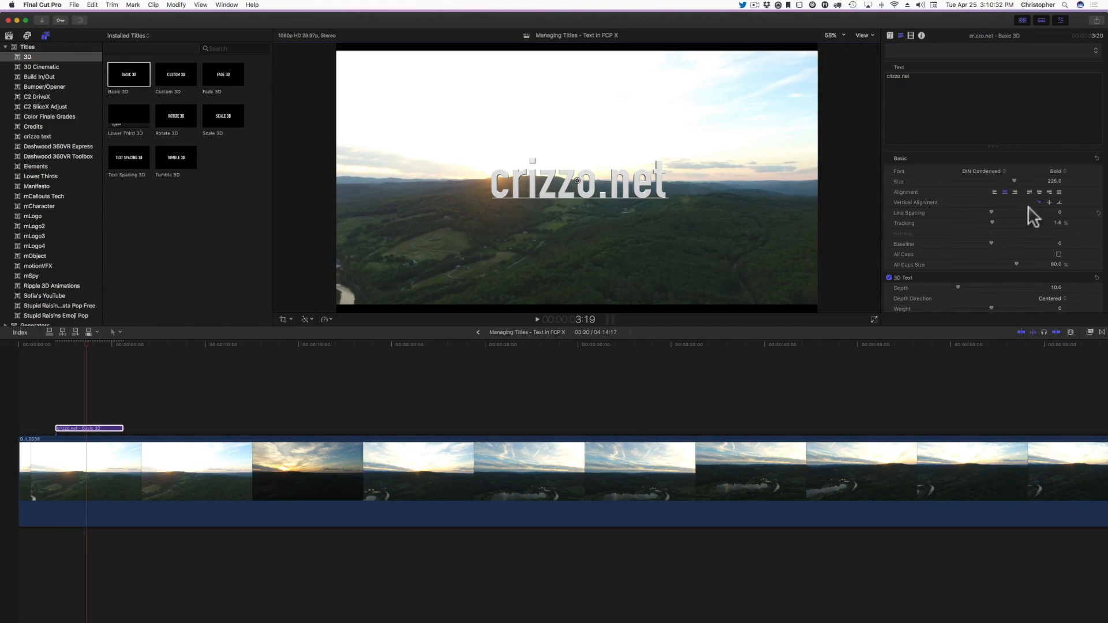
Step: Set the 3D text depth to 72 with a Backward depth direction and reduce its weight to about -1.1
{"action": "left_click_drag", "start_coordinate": [958, 287], "coordinate": [1010, 289]}
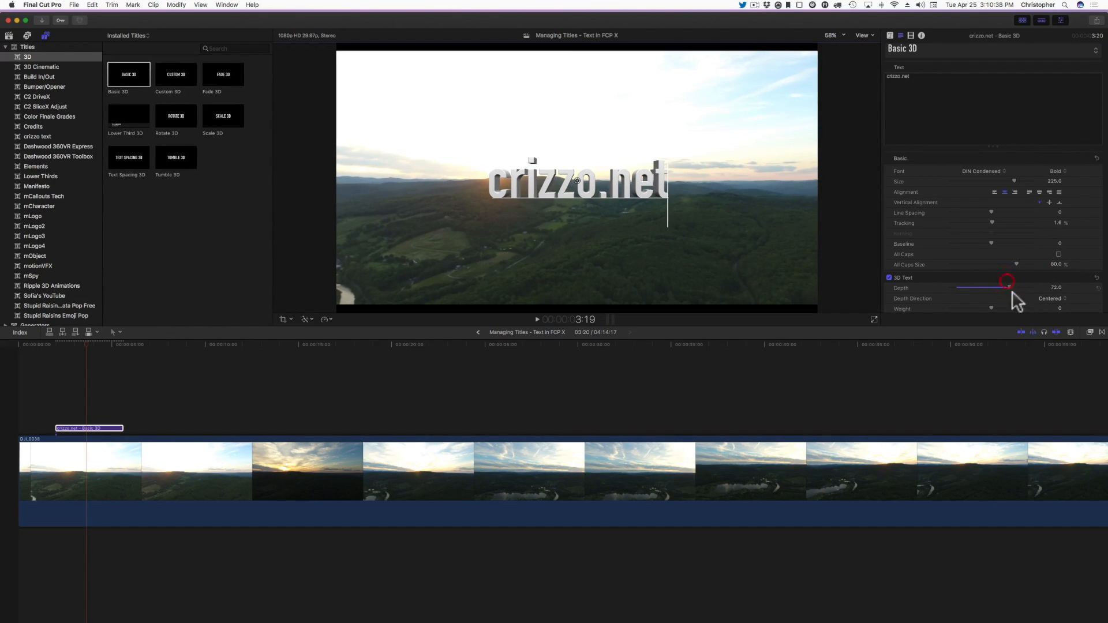
{"action": "left_click", "coordinate": [1049, 296]}
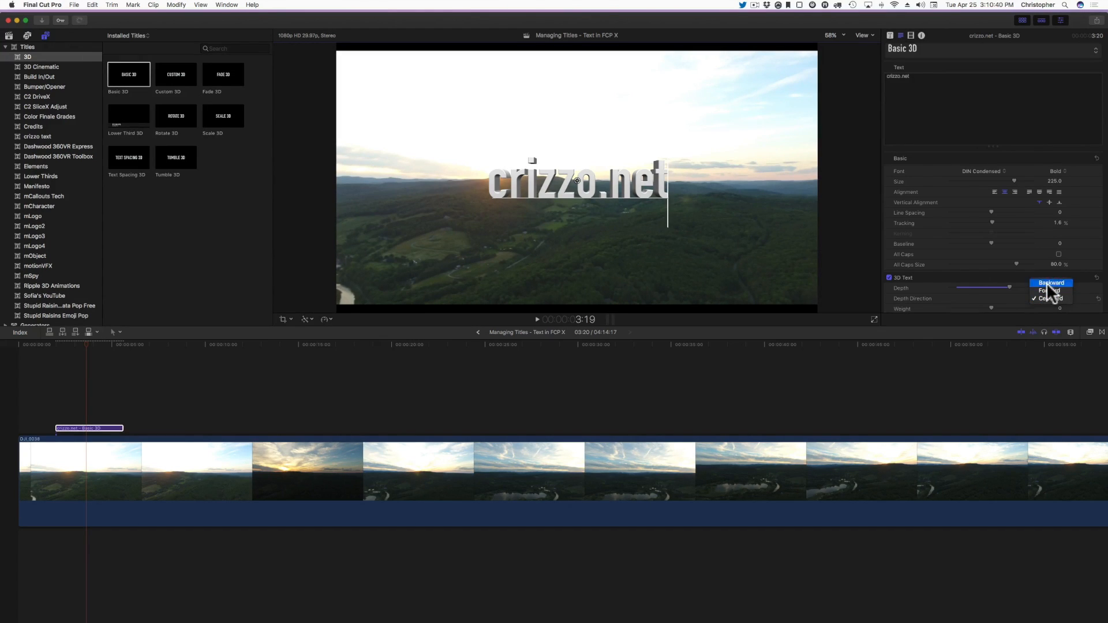
{"action": "left_click", "coordinate": [1050, 283]}
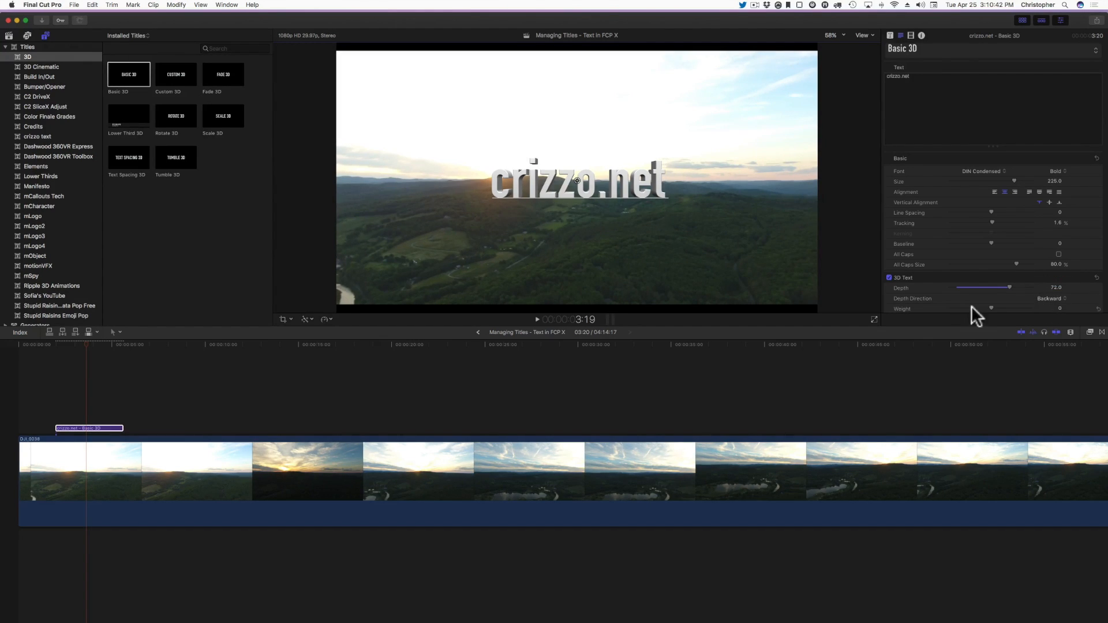
{"action": "mouse_move", "coordinate": [991, 307]}
{"action": "left_mouse_down"}
{"action": "mouse_move", "coordinate": [1010, 308]}
{"action": "mouse_move", "coordinate": [964, 305]}
{"action": "mouse_move", "coordinate": [982, 306]}
{"action": "left_mouse_up"}
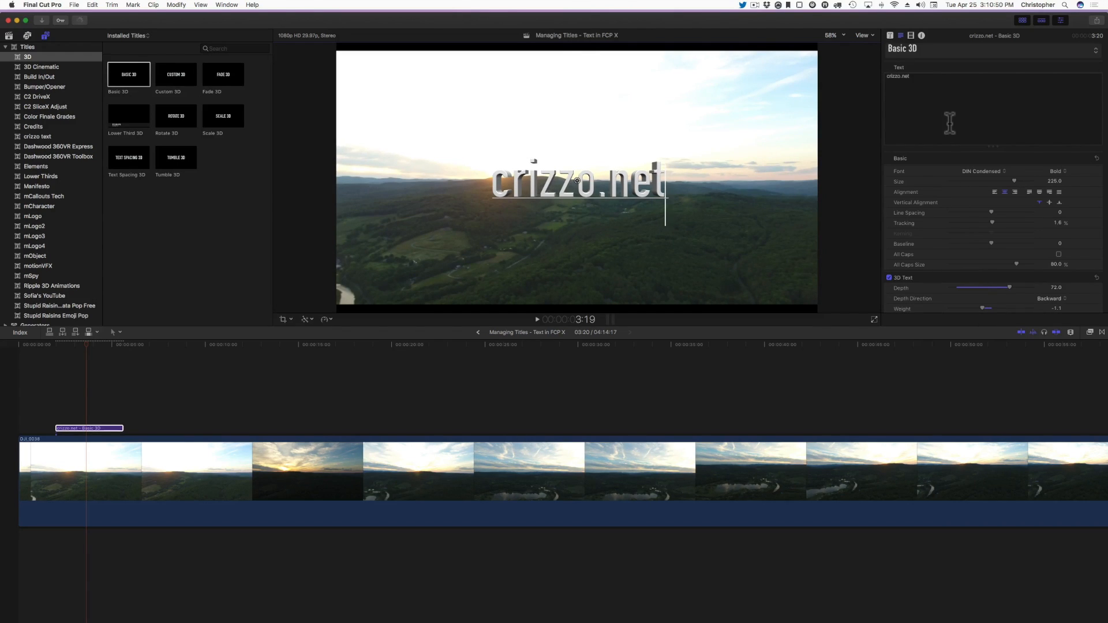
Step: Open the title's video settings, set the blend mode to Hard Light and lower the opacity to about 46%
{"action": "left_click", "coordinate": [911, 36]}
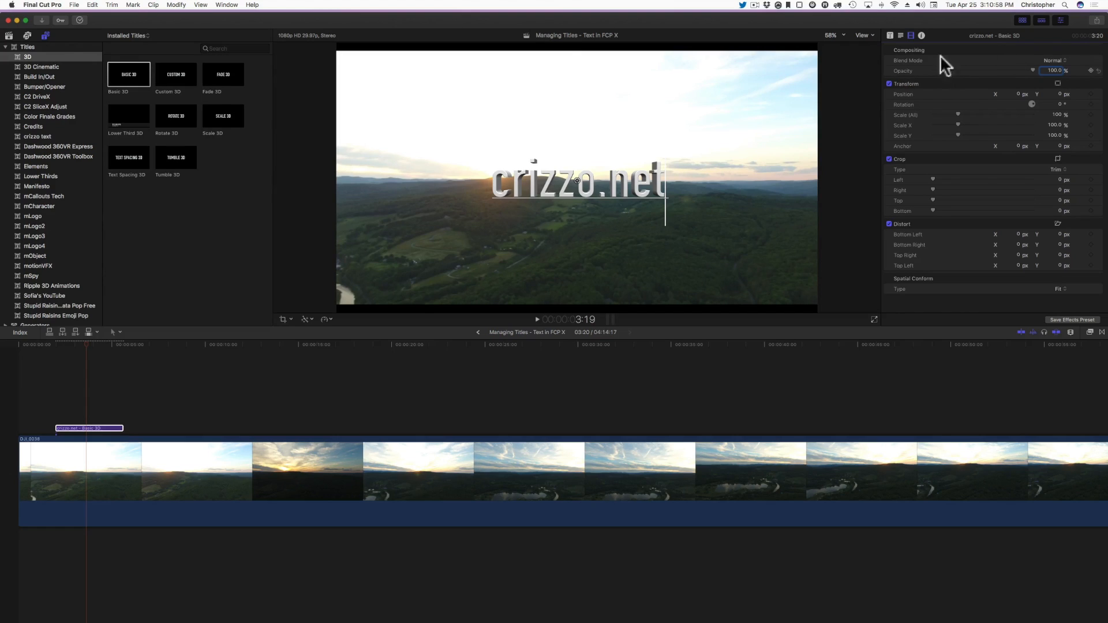
{"action": "left_click", "coordinate": [1063, 61]}
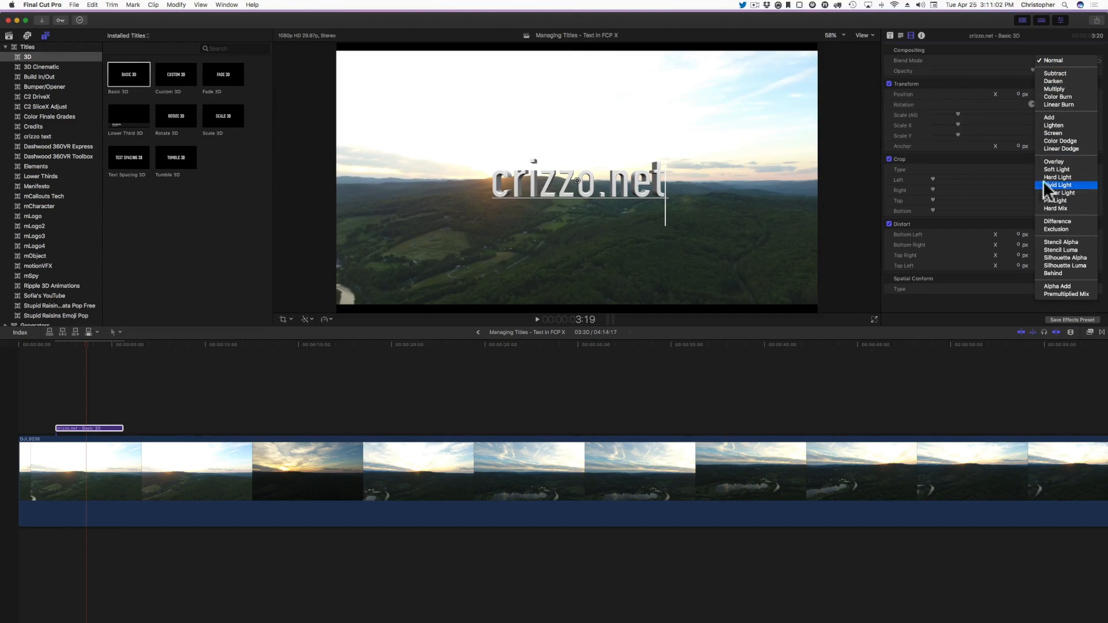
{"action": "left_click", "coordinate": [1057, 177]}
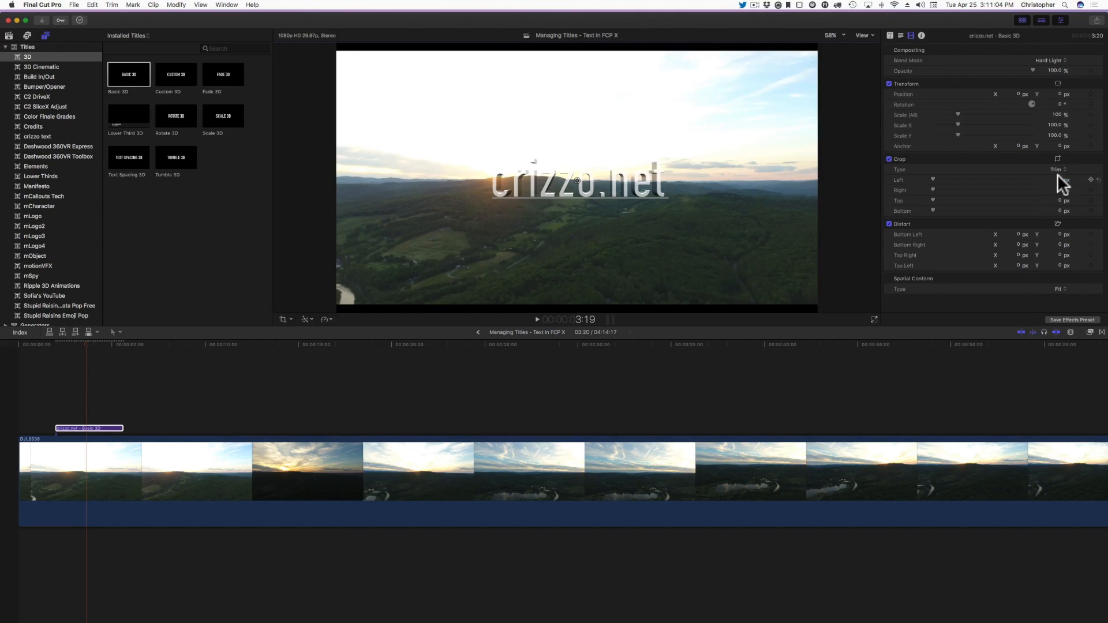
{"action": "left_click", "coordinate": [978, 69]}
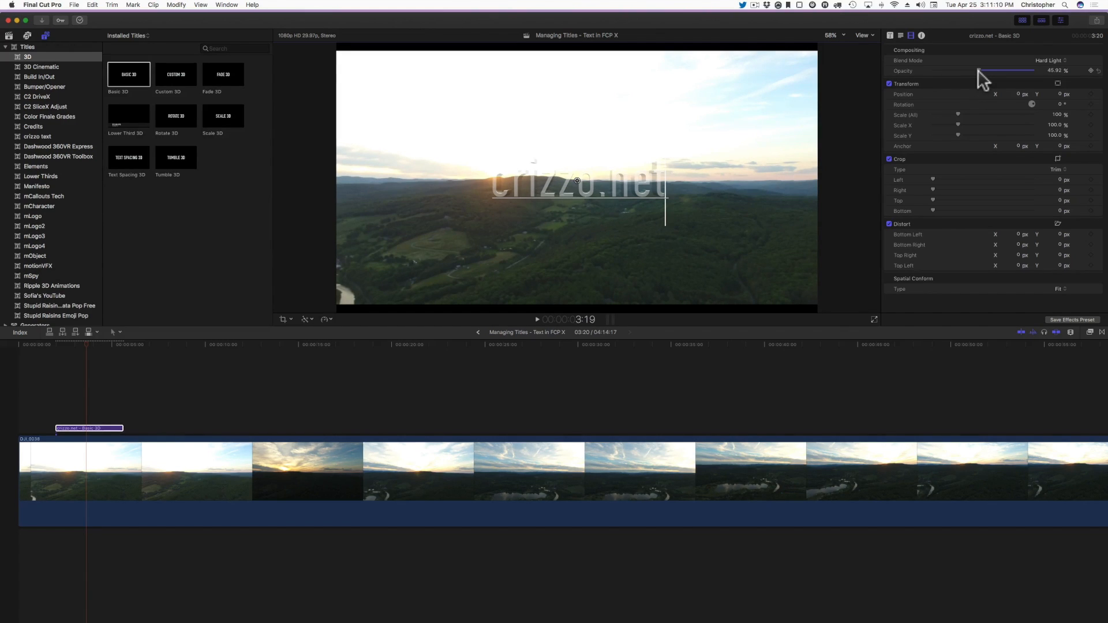
Step: Return the title's blend mode to Normal and its opacity to 100%
{"action": "left_click", "coordinate": [1059, 60]}
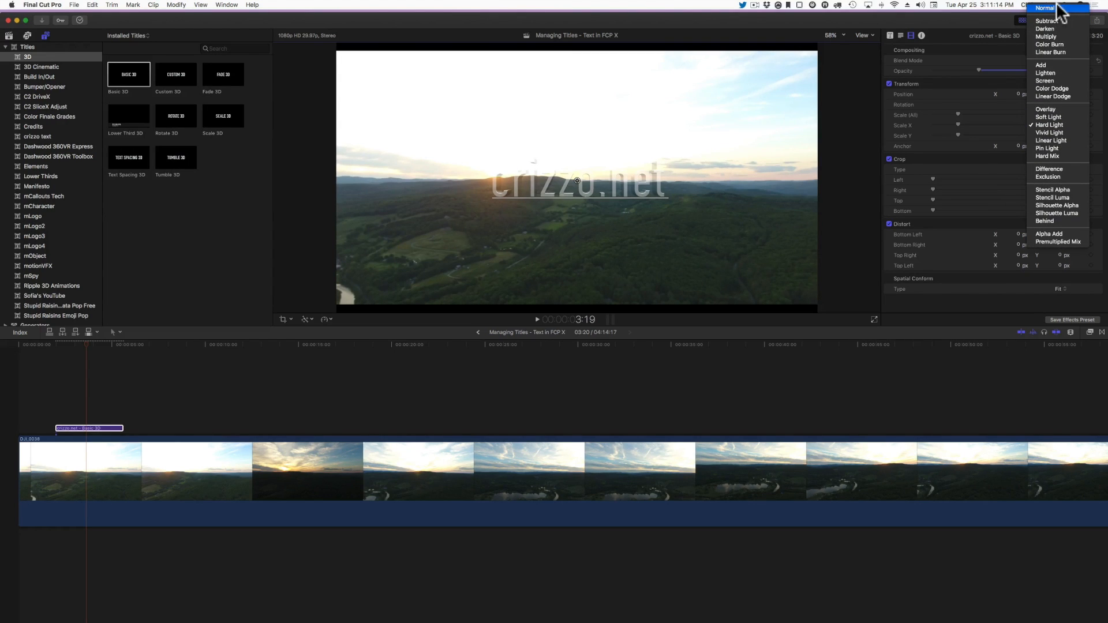
{"action": "left_click", "coordinate": [1057, 7]}
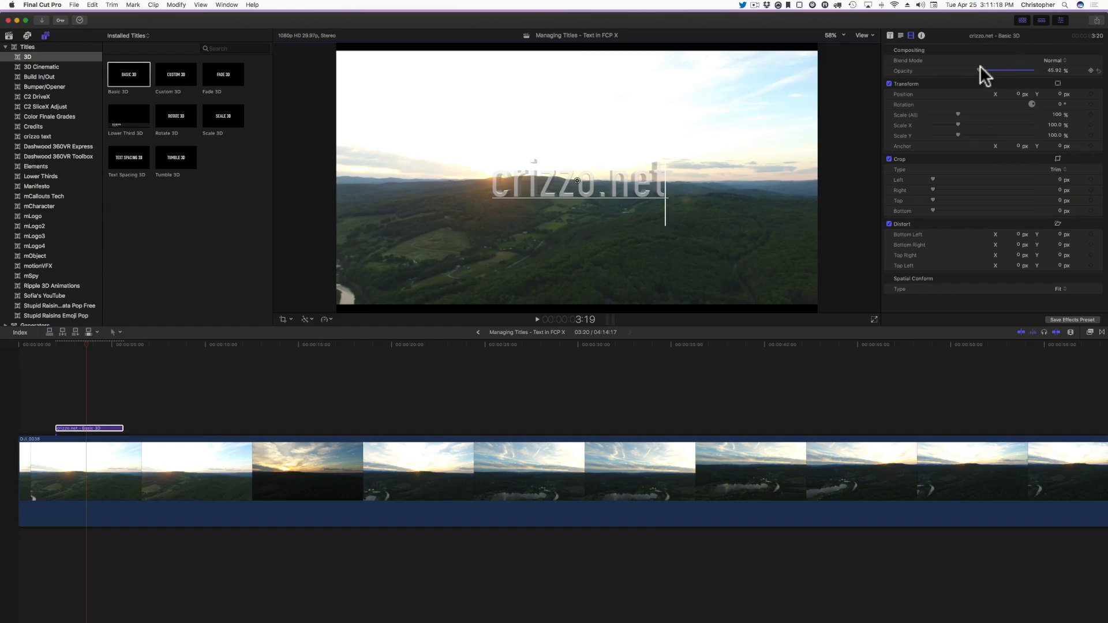
{"action": "left_click_drag", "start_coordinate": [978, 66], "coordinate": [1065, 71]}
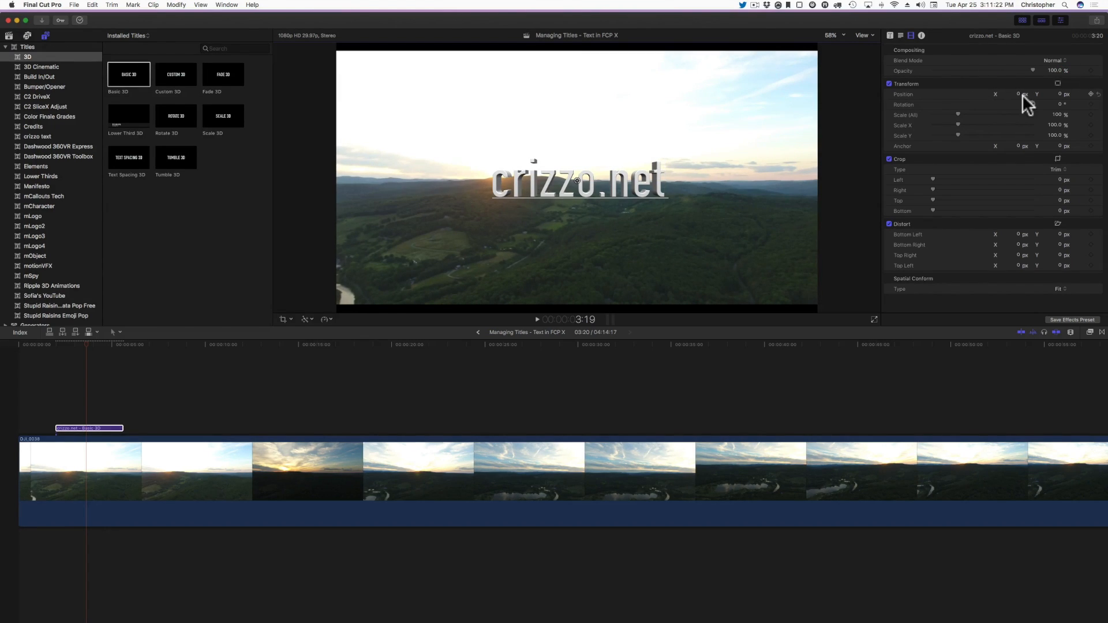
Step: Move the title to the picture's lower-left corner and across to the lower-right corner, at about X 550 px and Y -397 px
{"action": "left_click_drag", "start_coordinate": [1017, 94], "coordinate": [699, 94]}
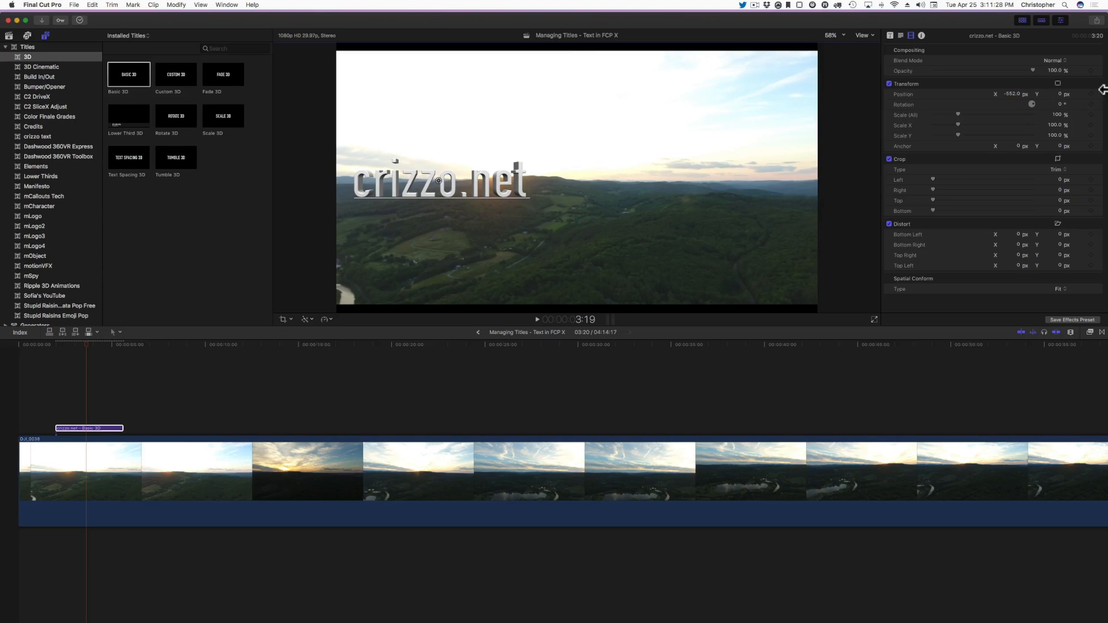
{"action": "left_click_drag", "start_coordinate": [1059, 95], "coordinate": [831, 94]}
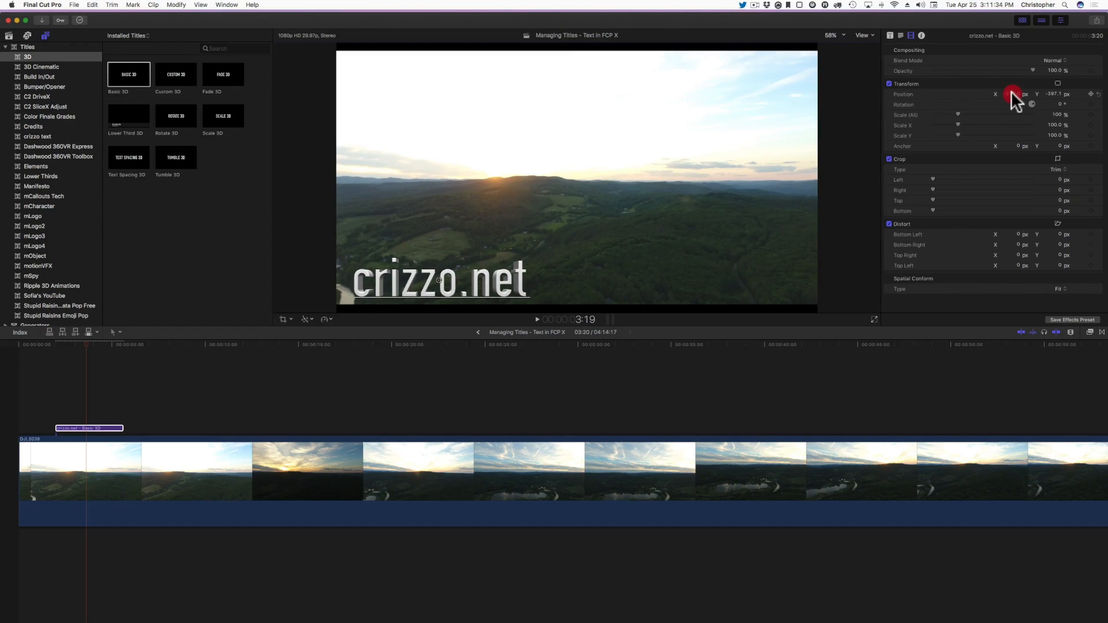
{"action": "mouse_move", "coordinate": [1011, 93]}
{"action": "left_mouse_down"}
{"action": "mouse_move", "coordinate": [1107, 94]}
{"action": "mouse_move", "coordinate": [1011, 91]}
{"action": "left_mouse_up"}
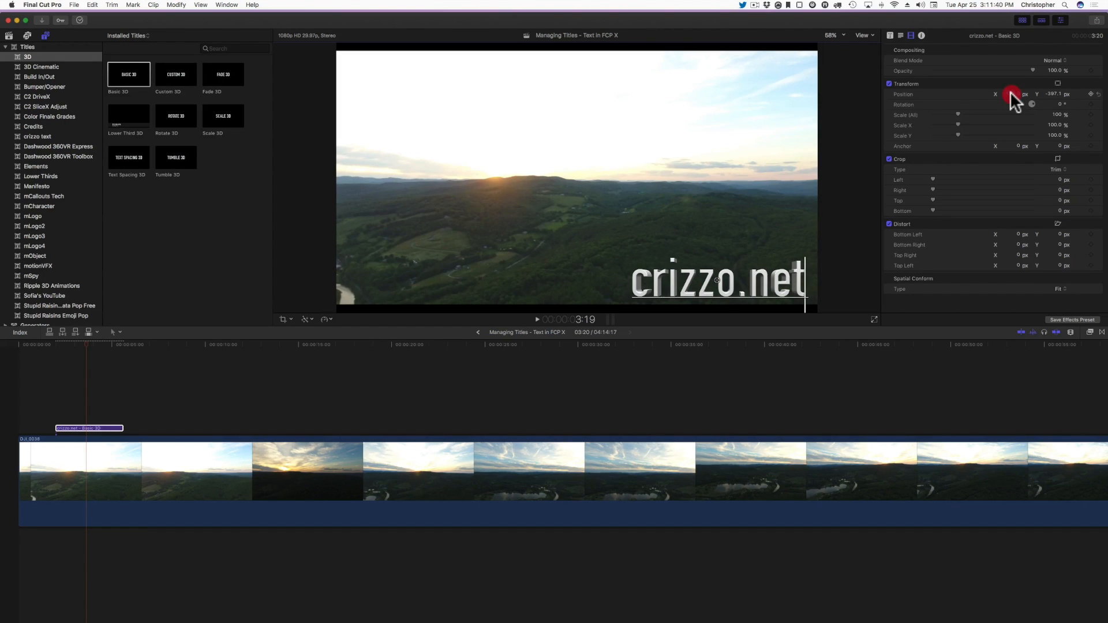
{"action": "mouse_move", "coordinate": [1011, 93]}
{"action": "left_mouse_down"}
{"action": "mouse_move", "coordinate": [1025, 94]}
{"action": "mouse_move", "coordinate": [1010, 91]}
{"action": "left_mouse_up"}
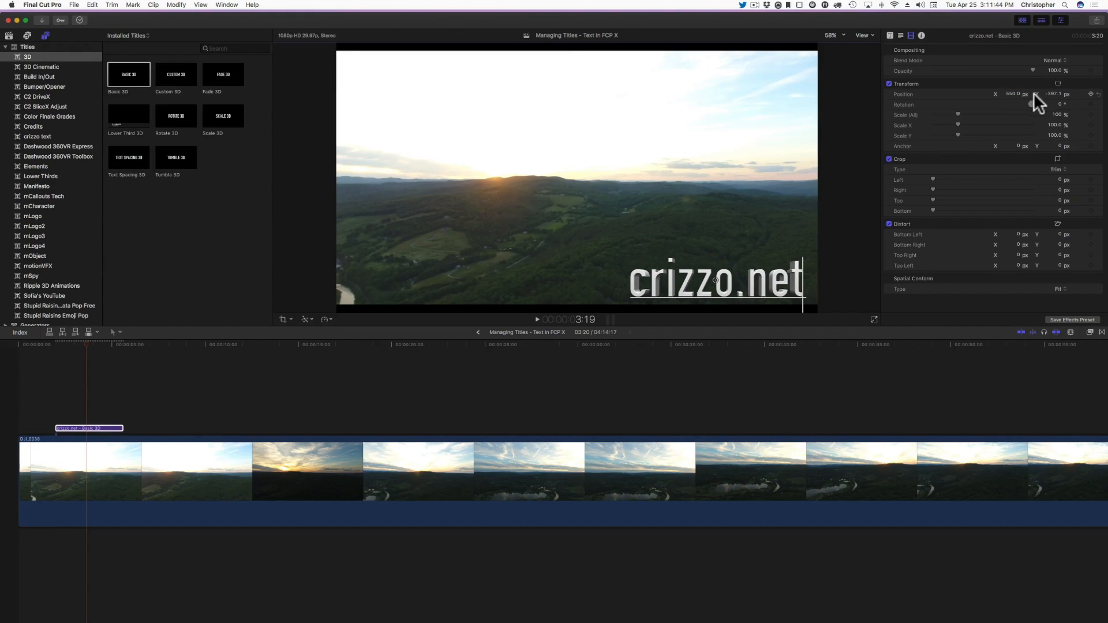
Step: Set the title's X position to 475 px
{"action": "left_click", "coordinate": [1010, 94]}
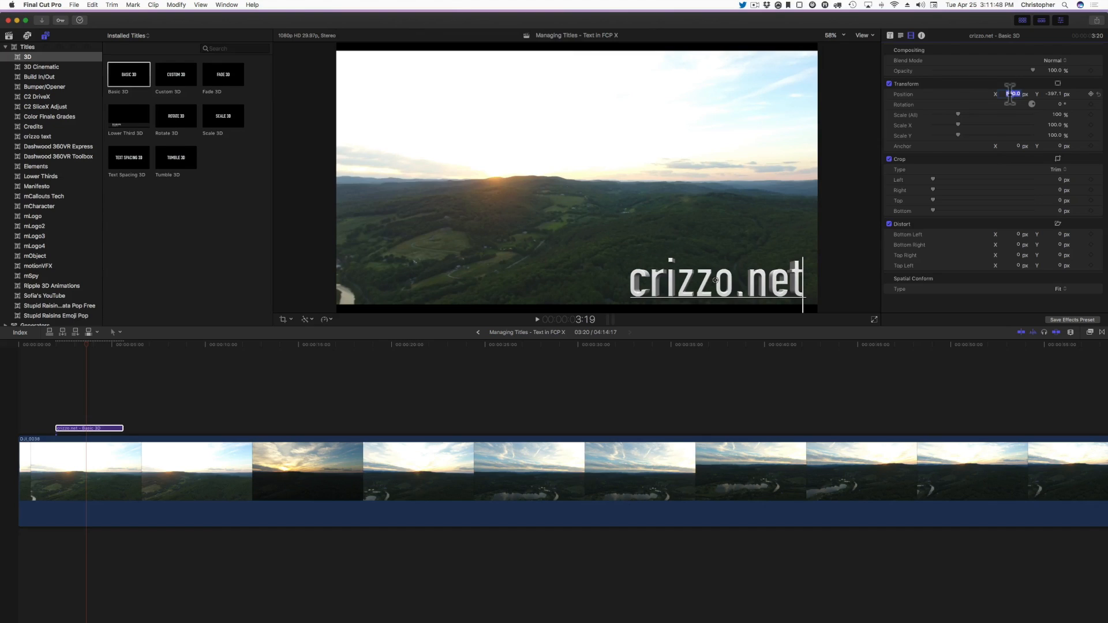
{"action": "type", "text": "475"}
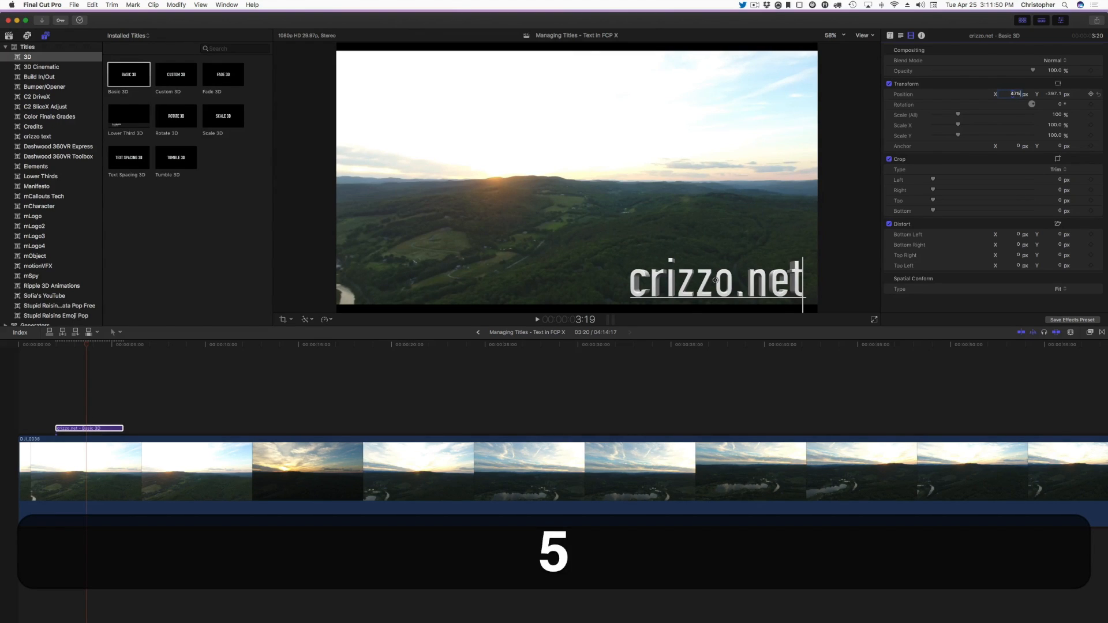
{"action": "key", "text": "Return"}
{"action": "left_click", "coordinate": [948, 95]}
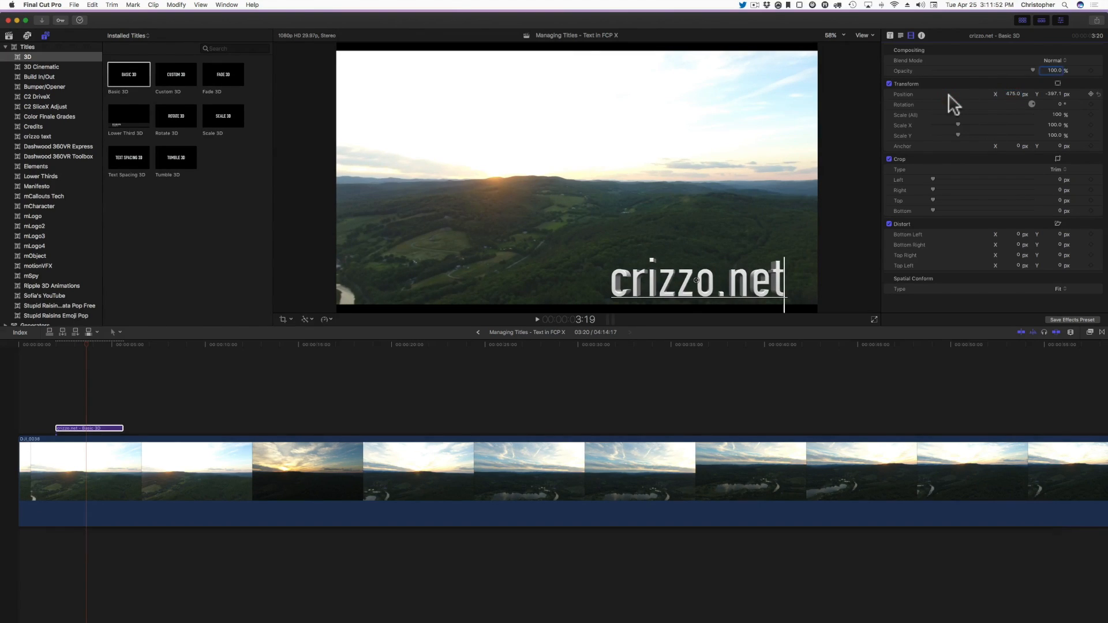
Step: Try tilting the title clockwise, and reset its rotation to 0°
{"action": "mouse_move", "coordinate": [1057, 104]}
{"action": "left_mouse_down"}
{"action": "mouse_move", "coordinate": [1074, 104]}
{"action": "mouse_move", "coordinate": [1043, 102]}
{"action": "mouse_move", "coordinate": [1029, 87]}
{"action": "mouse_move", "coordinate": [1073, 91]}
{"action": "mouse_move", "coordinate": [1052, 98]}
{"action": "left_mouse_up"}
{"action": "left_click", "coordinate": [1055, 105]}
{"action": "type", "text": "0"}
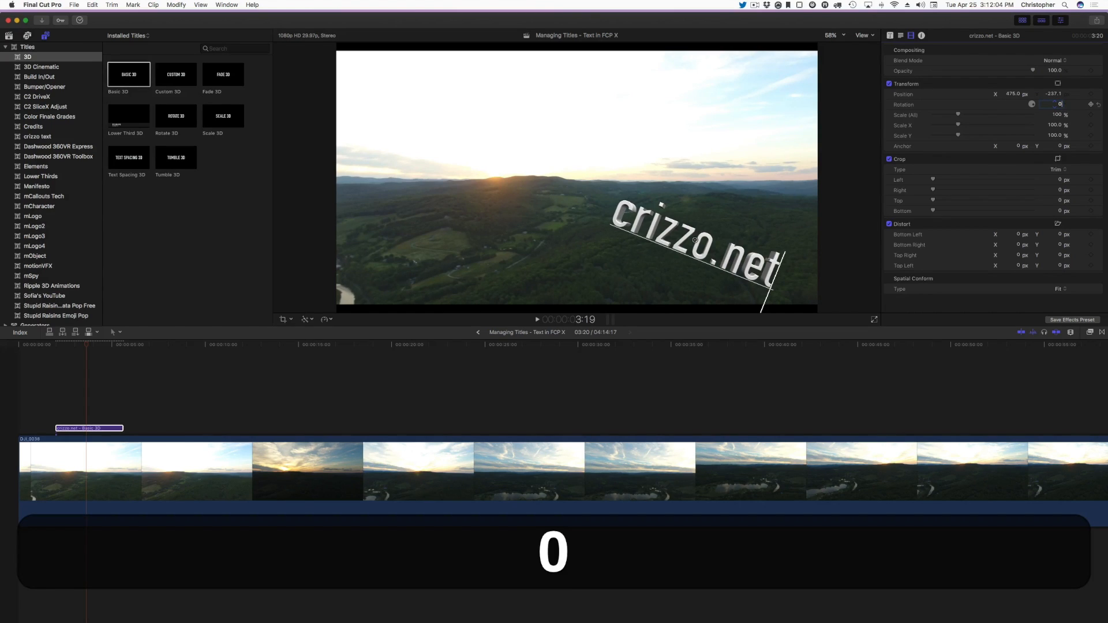
{"action": "key", "text": "Return"}
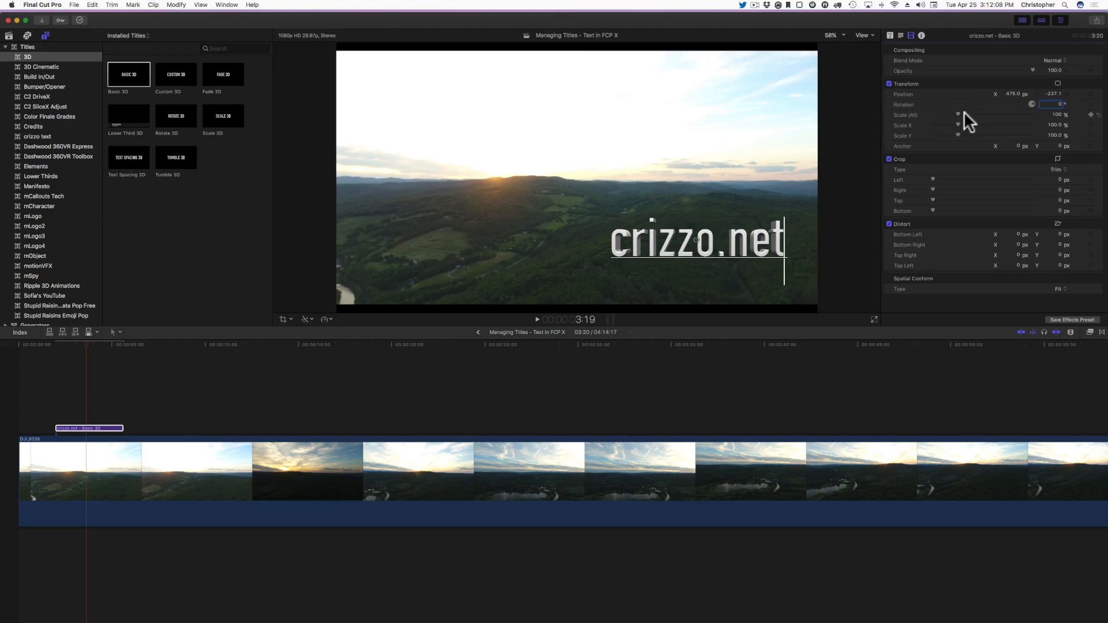
Step: Scale the whole title down to 57.54%, try a taller vertical scale, and set Scale Y back to 100%
{"action": "mouse_move", "coordinate": [958, 112]}
{"action": "left_mouse_down"}
{"action": "mouse_move", "coordinate": [1025, 108]}
{"action": "mouse_move", "coordinate": [947, 120]}
{"action": "left_mouse_up"}
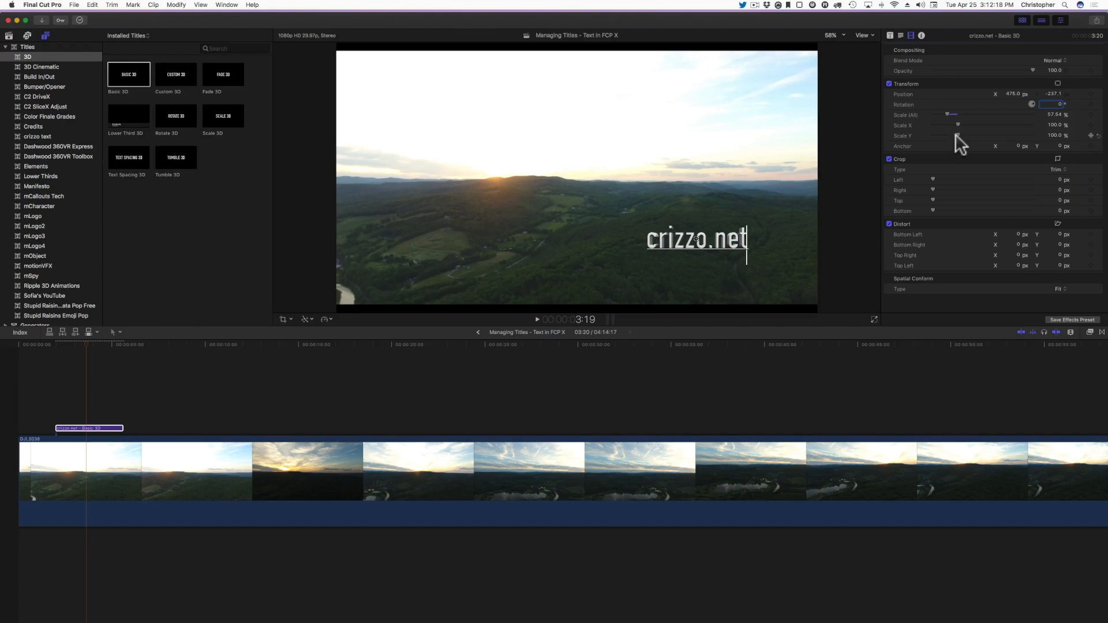
{"action": "mouse_move", "coordinate": [957, 133]}
{"action": "left_mouse_down"}
{"action": "mouse_move", "coordinate": [978, 133]}
{"action": "mouse_move", "coordinate": [934, 133]}
{"action": "mouse_move", "coordinate": [958, 133]}
{"action": "left_mouse_up"}
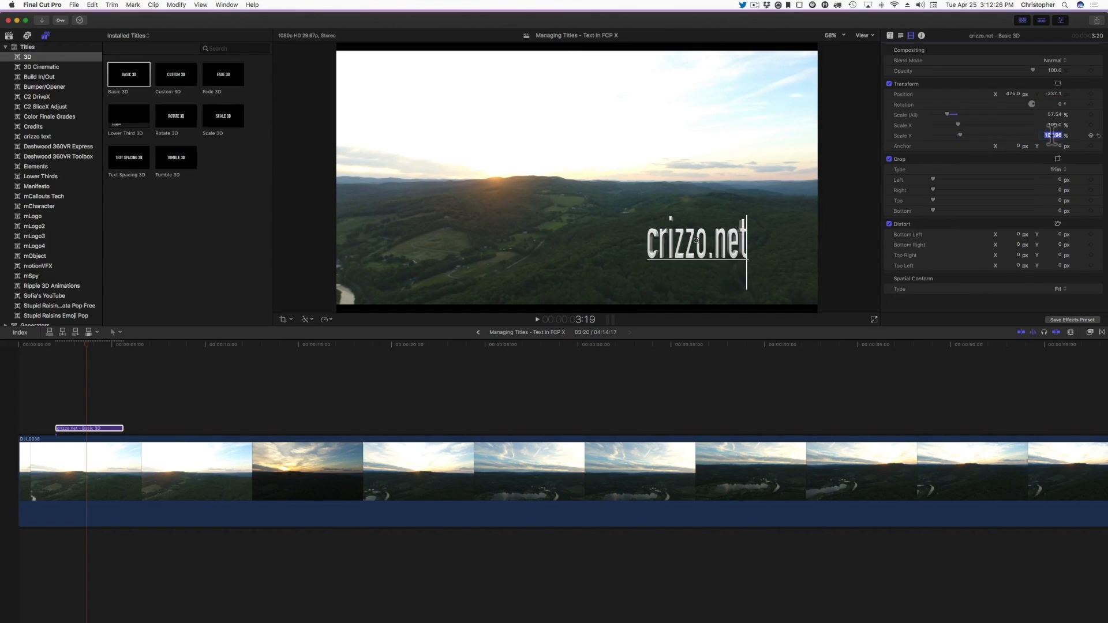
{"action": "type", "text": "100"}
{"action": "key", "text": "Return"}
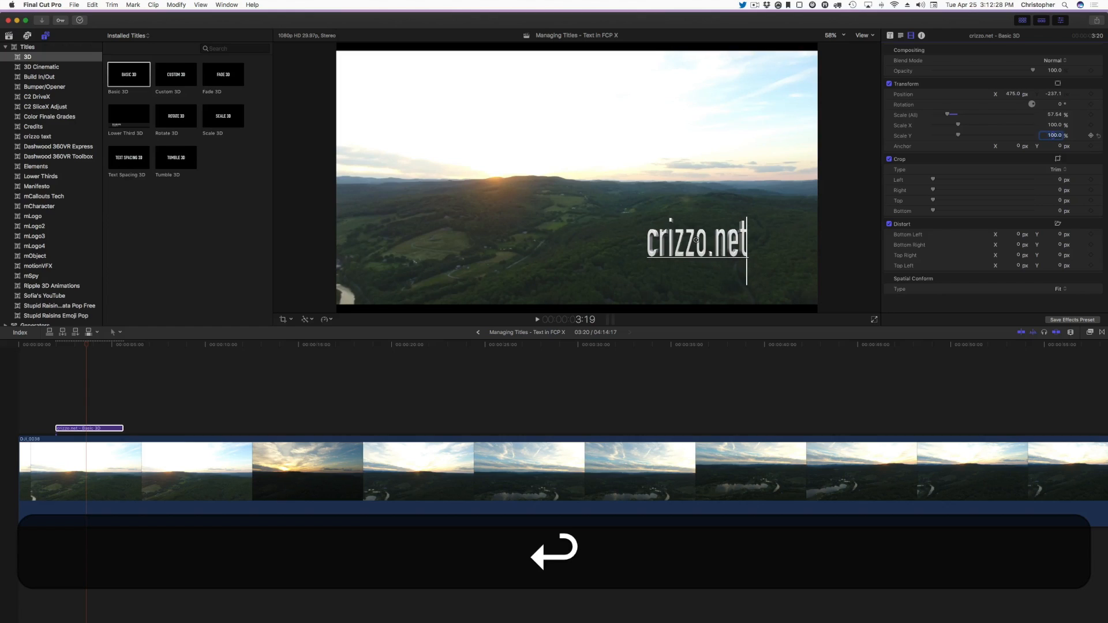
{"action": "key", "text": "Return"}
{"action": "left_click", "coordinate": [986, 148]}
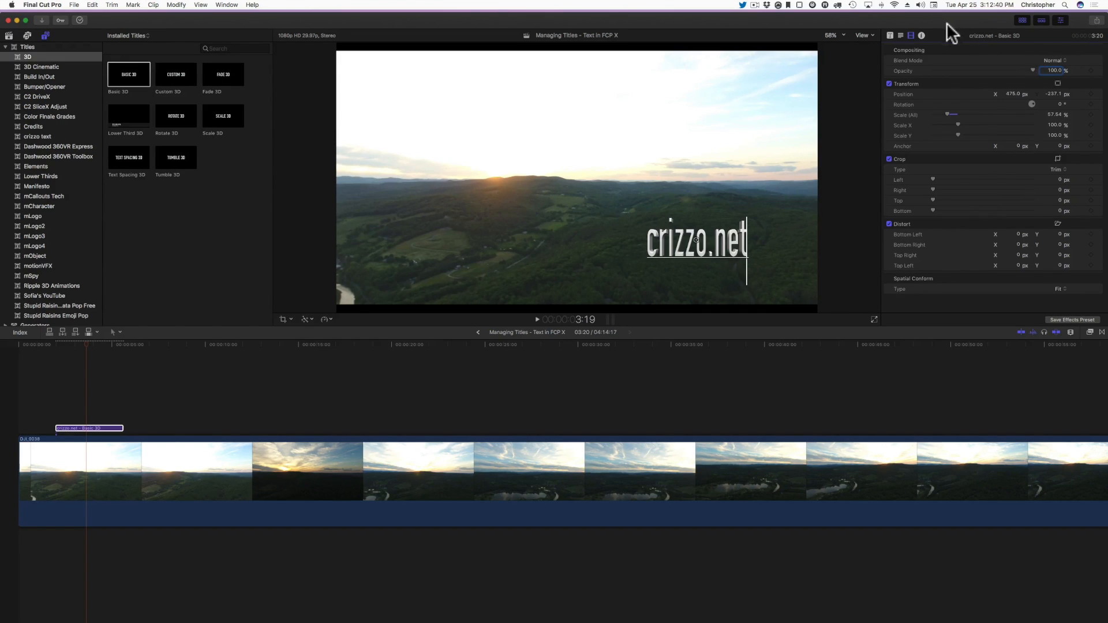
Step: Inspect the title's clip information and the video roles that can be assigned to it
{"action": "left_click", "coordinate": [922, 35]}
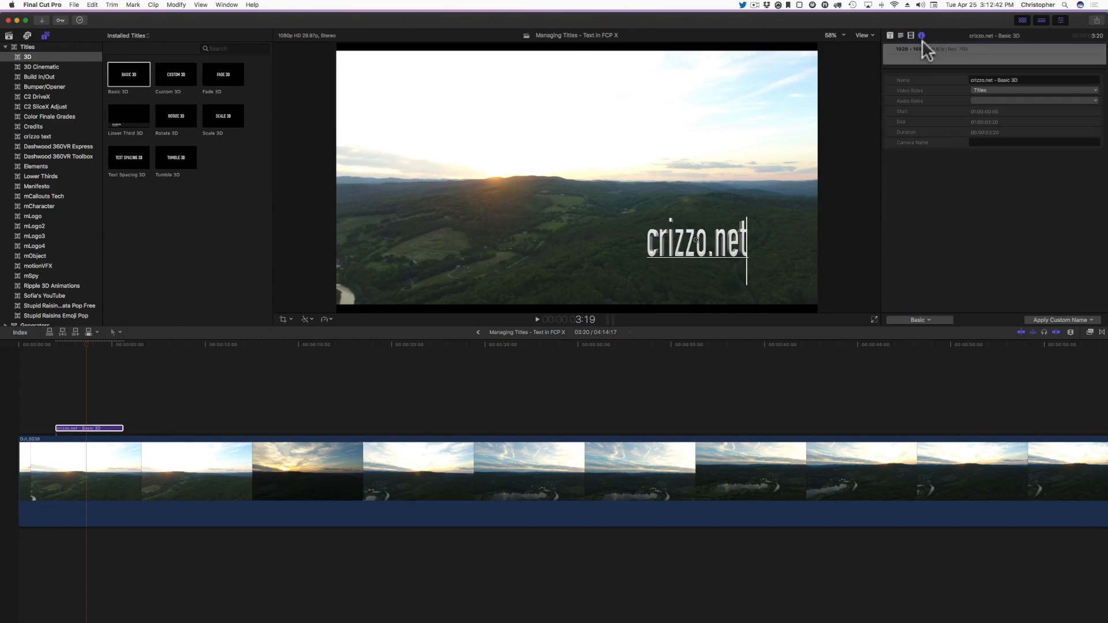
{"action": "left_click", "coordinate": [974, 88]}
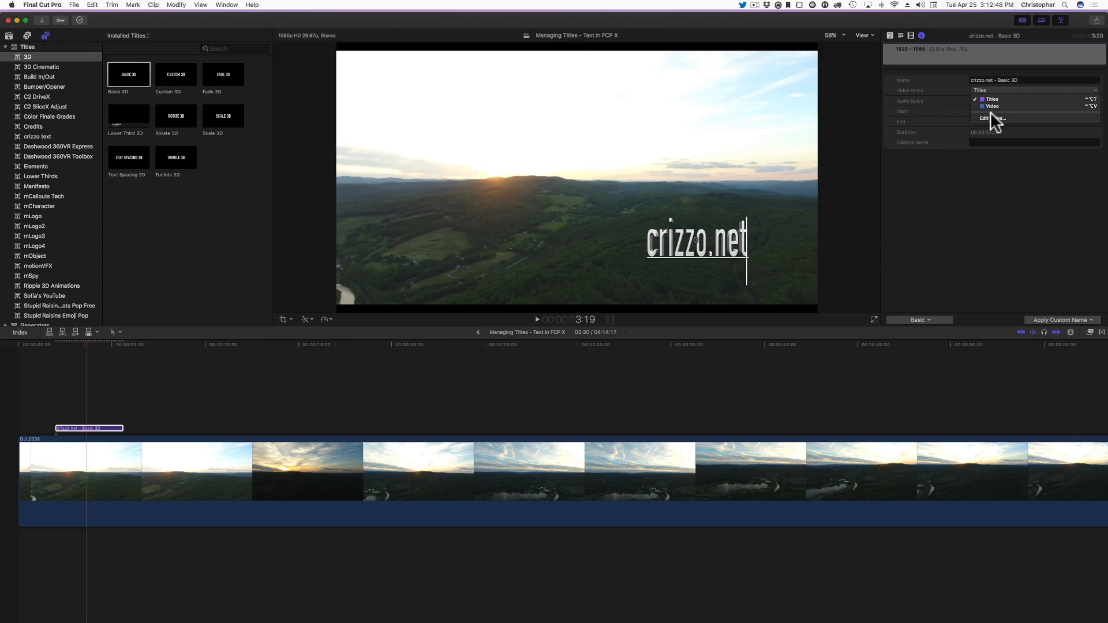
{"action": "left_click", "coordinate": [948, 209]}
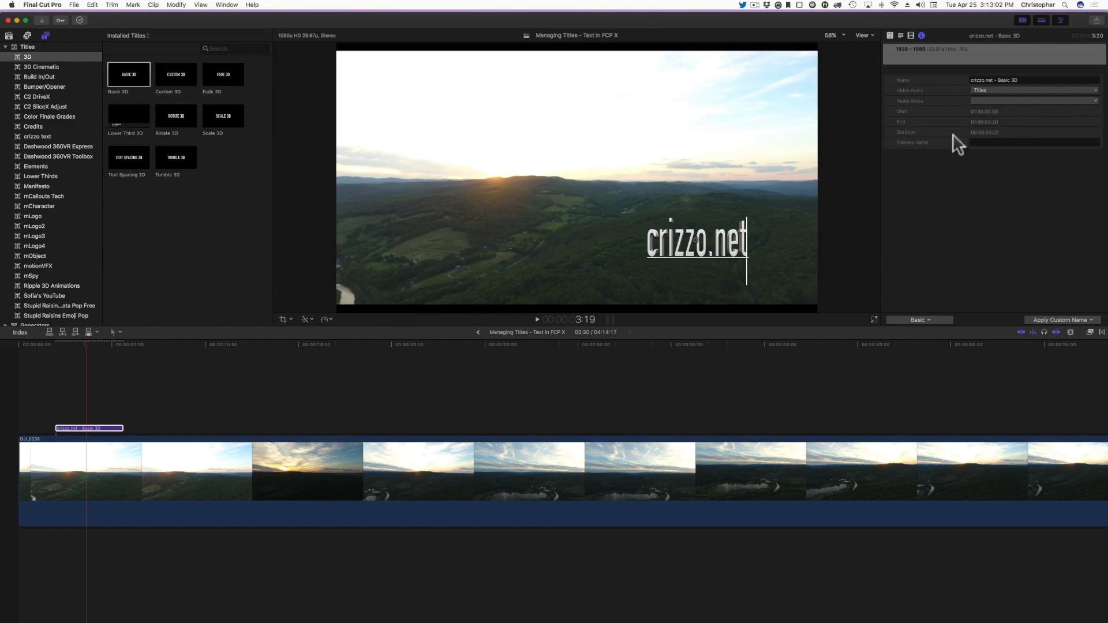
Step: Return to the title's text settings, reveal the 3D lighting options and set the lighting style to Above
{"action": "left_click", "coordinate": [890, 35]}
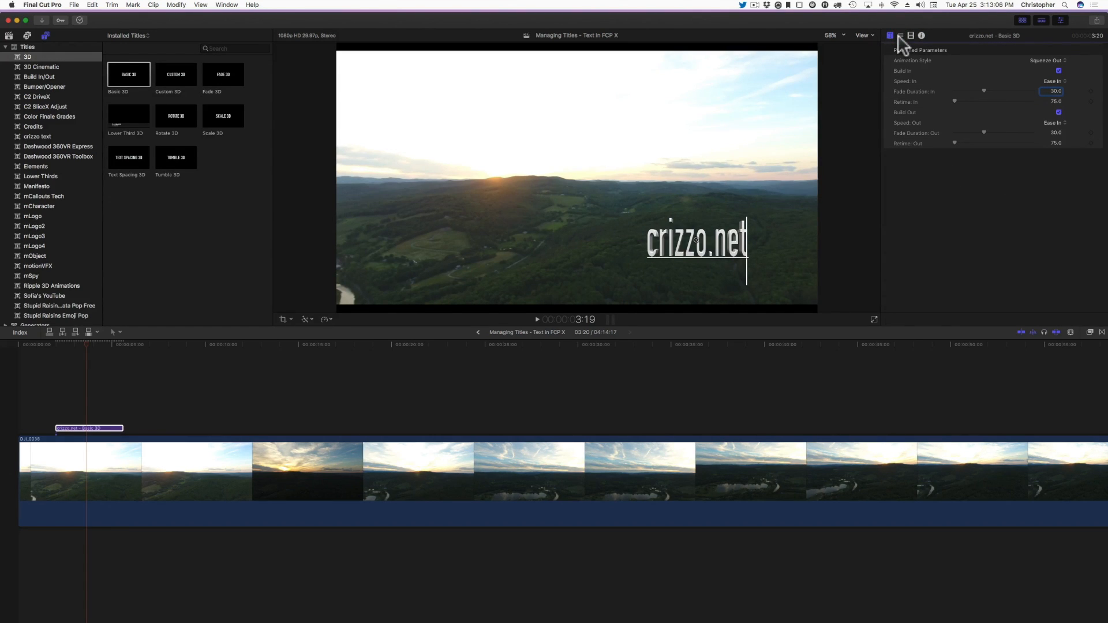
{"action": "left_click", "coordinate": [899, 36]}
{"action": "scroll", "coordinate": [908, 204], "scroll_direction": "down", "scroll_amount": 8}
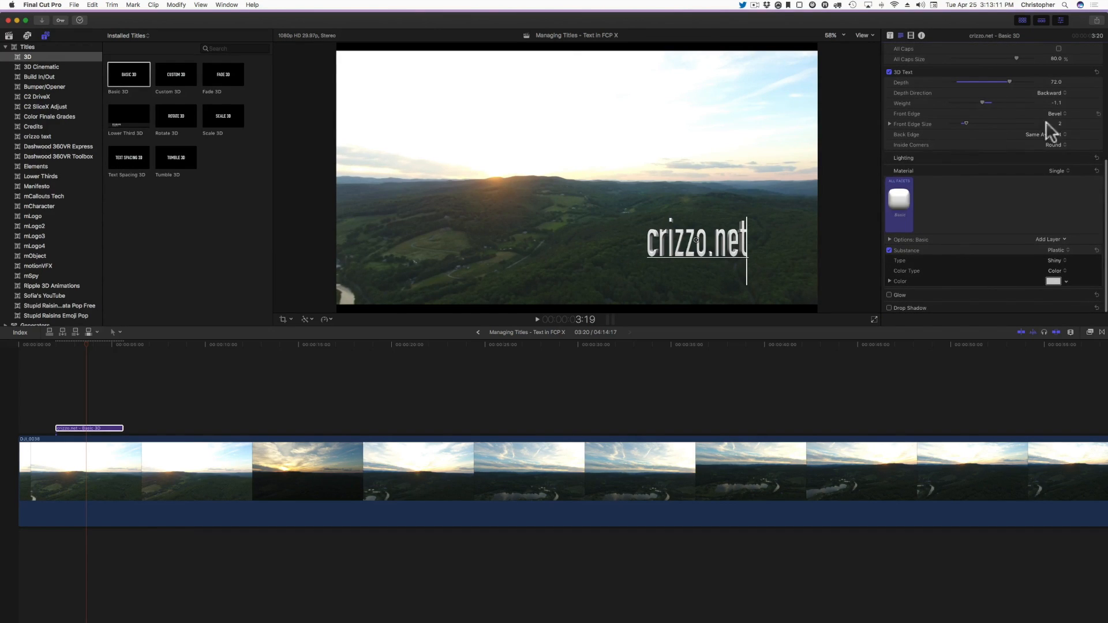
{"action": "left_click", "coordinate": [1086, 156]}
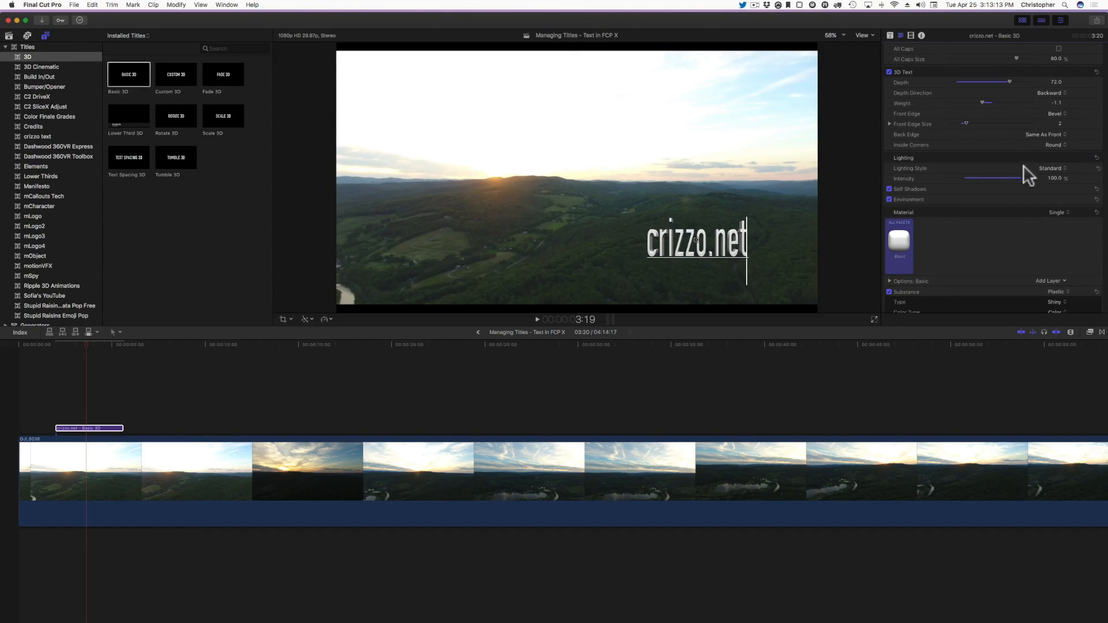
{"action": "left_click", "coordinate": [1056, 170]}
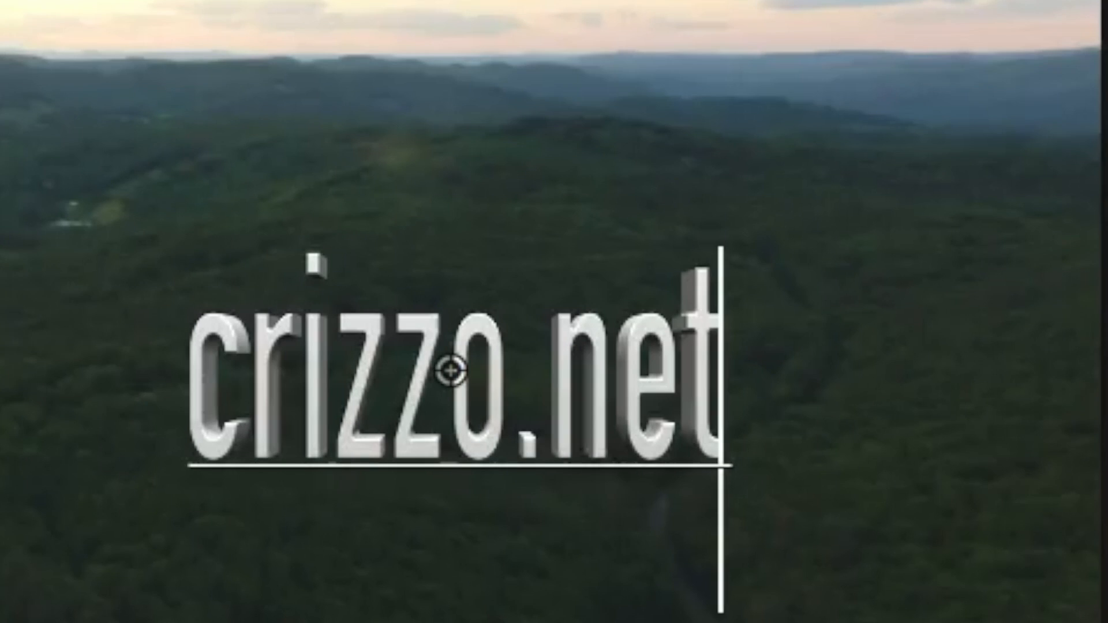
{"action": "left_click", "coordinate": [1054, 179]}
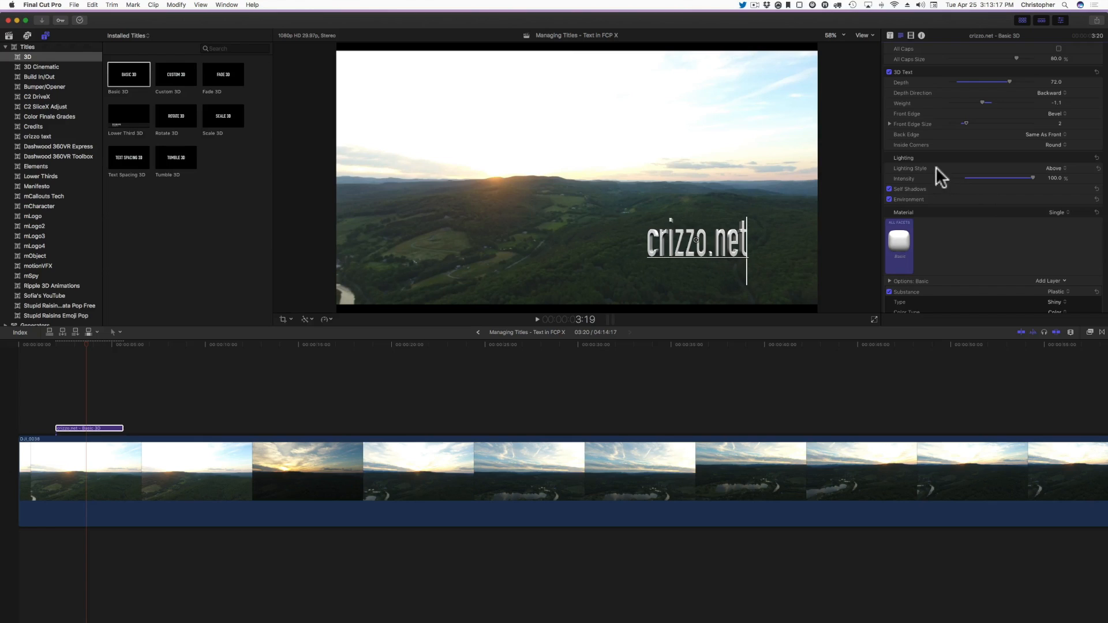
Step: Set the lighting intensity to 244% and the self shadows to 281% opacity with a softness of 36
{"action": "left_click", "coordinate": [1059, 176]}
{"action": "left_click_drag", "start_coordinate": [1054, 178], "coordinate": [1054, 175]}
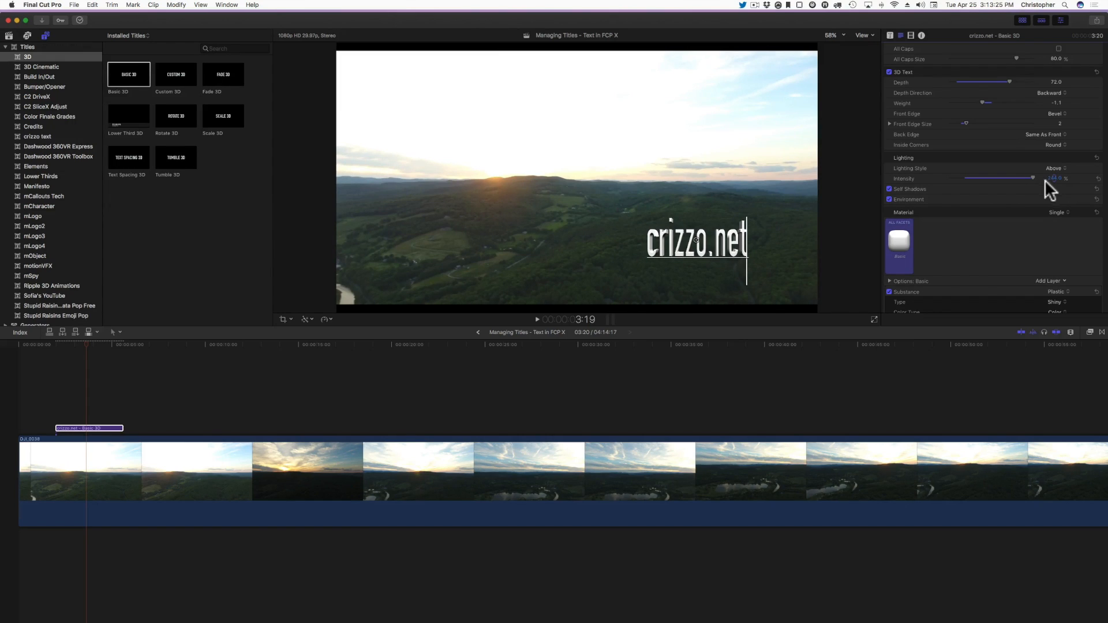
{"action": "left_click", "coordinate": [1088, 192]}
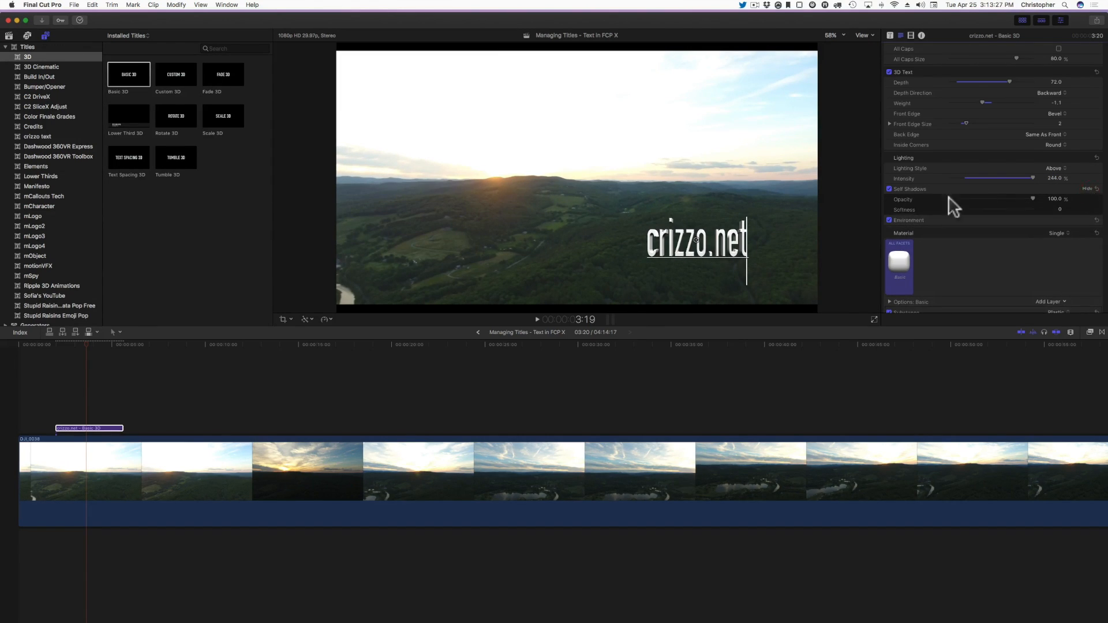
{"action": "left_click", "coordinate": [1053, 198]}
Step: Reveal the lighting environment options, try the Colorful type and change the environment type to Woods
{"action": "left_click", "coordinate": [1089, 221]}
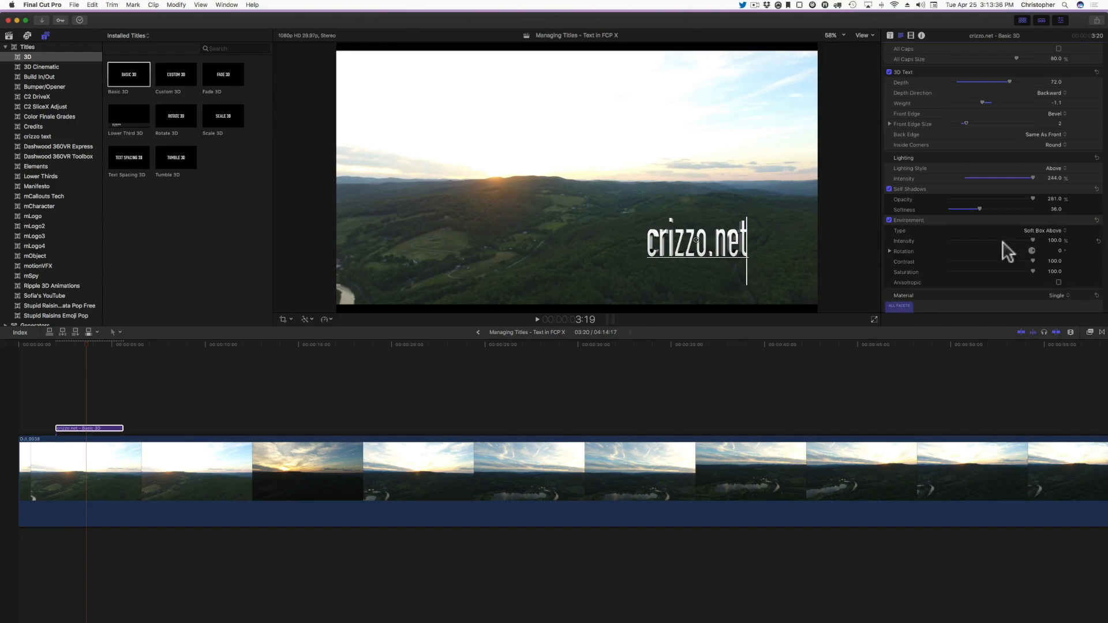
{"action": "left_click", "coordinate": [1048, 228]}
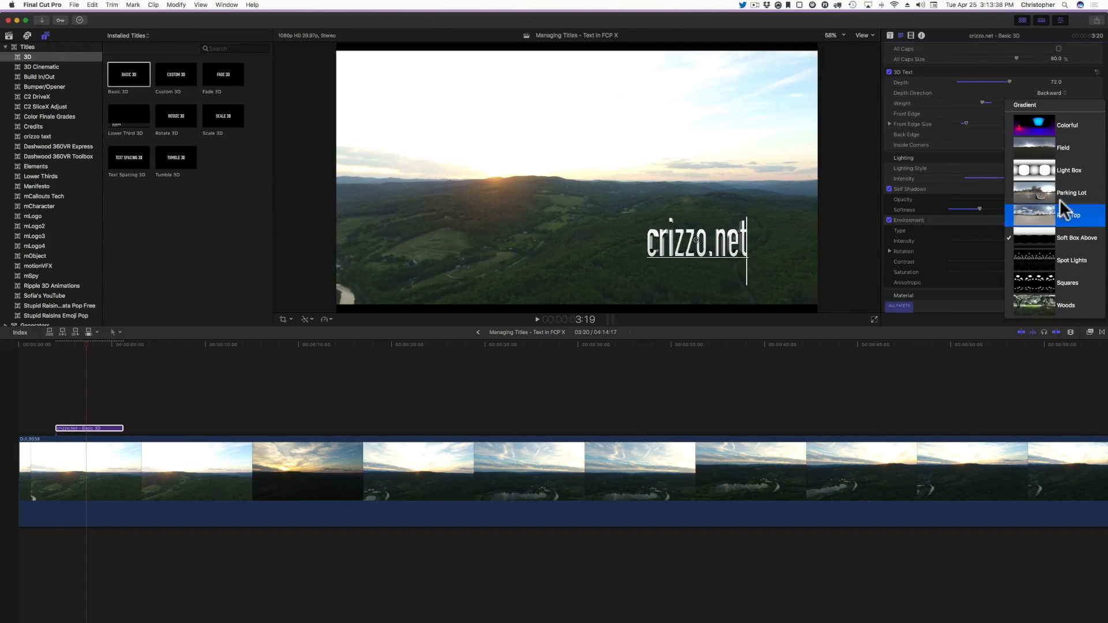
{"action": "left_click", "coordinate": [1063, 122]}
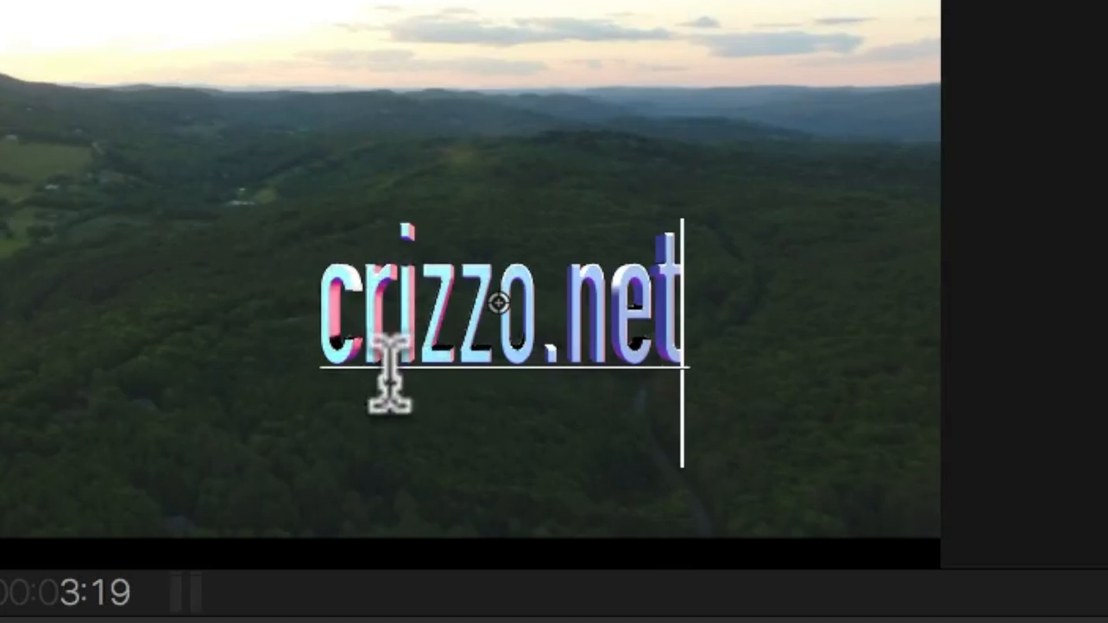
{"action": "left_click", "coordinate": [1055, 229]}
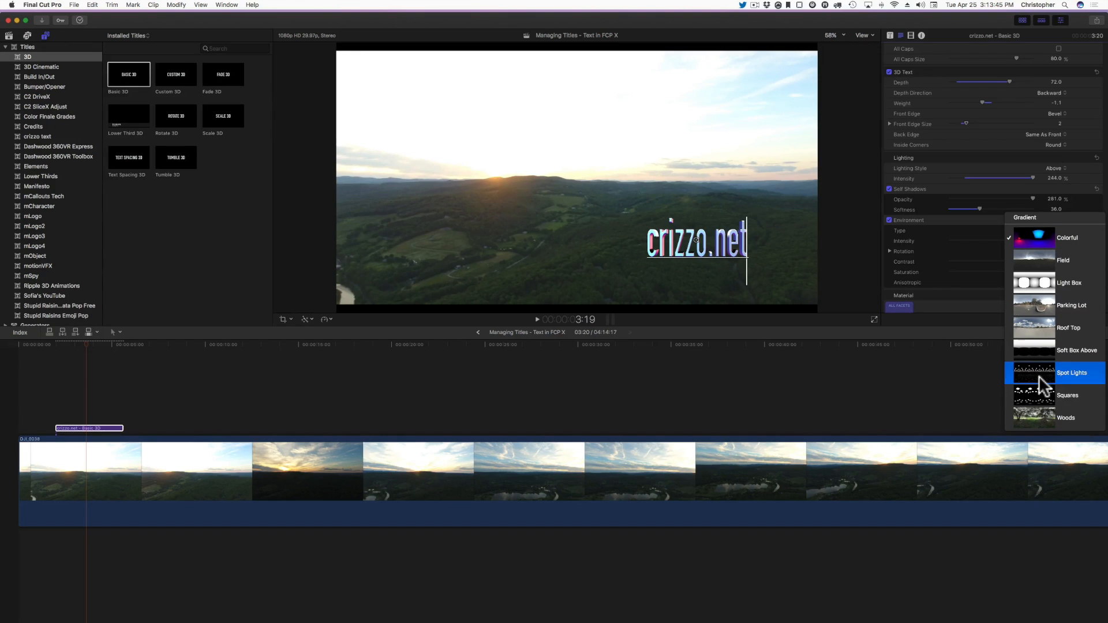
{"action": "left_click", "coordinate": [1039, 417]}
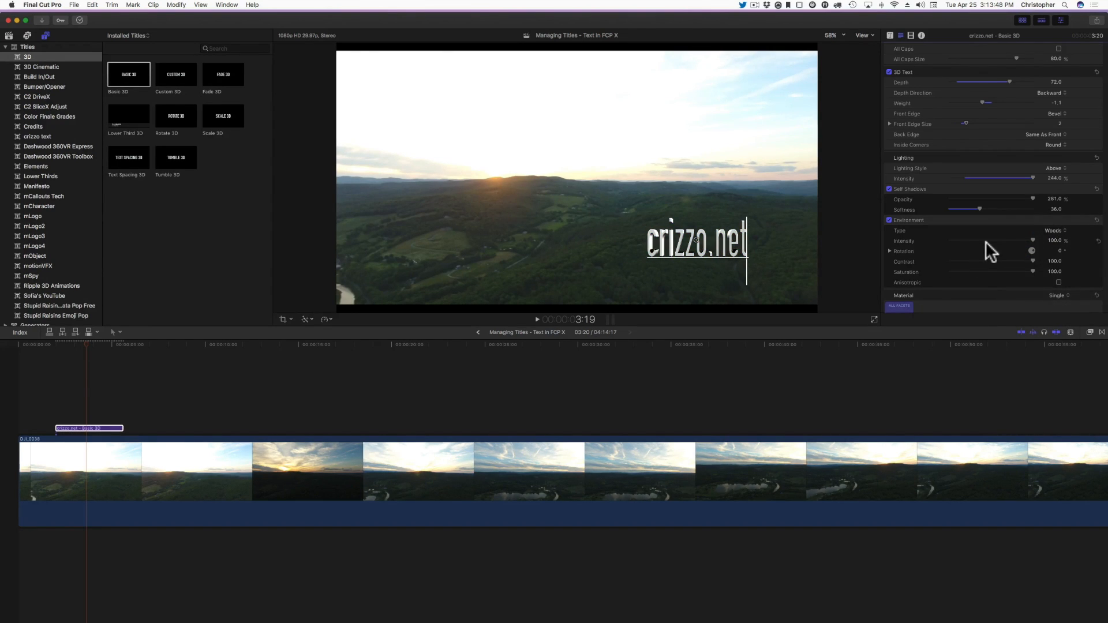
Step: Apply the Soap Bubble material from the Miscellaneous category to the title's 3D text
{"action": "scroll", "coordinate": [986, 243], "scroll_direction": "down", "scroll_amount": 3}
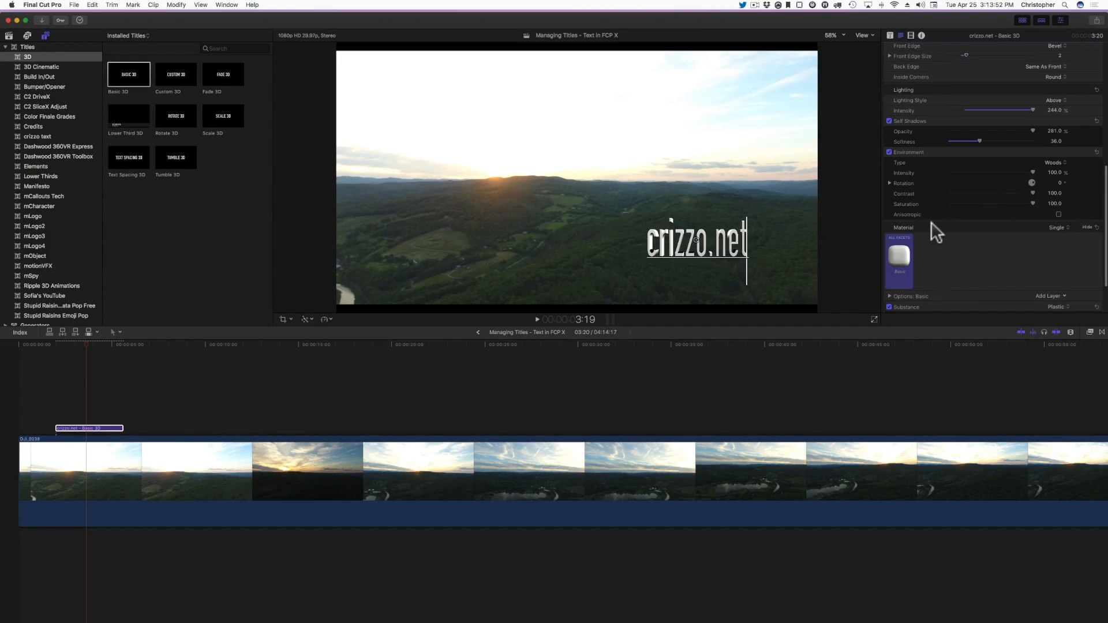
{"action": "mouse_move", "coordinate": [896, 260]}
{"action": "left_click", "coordinate": [898, 256]}
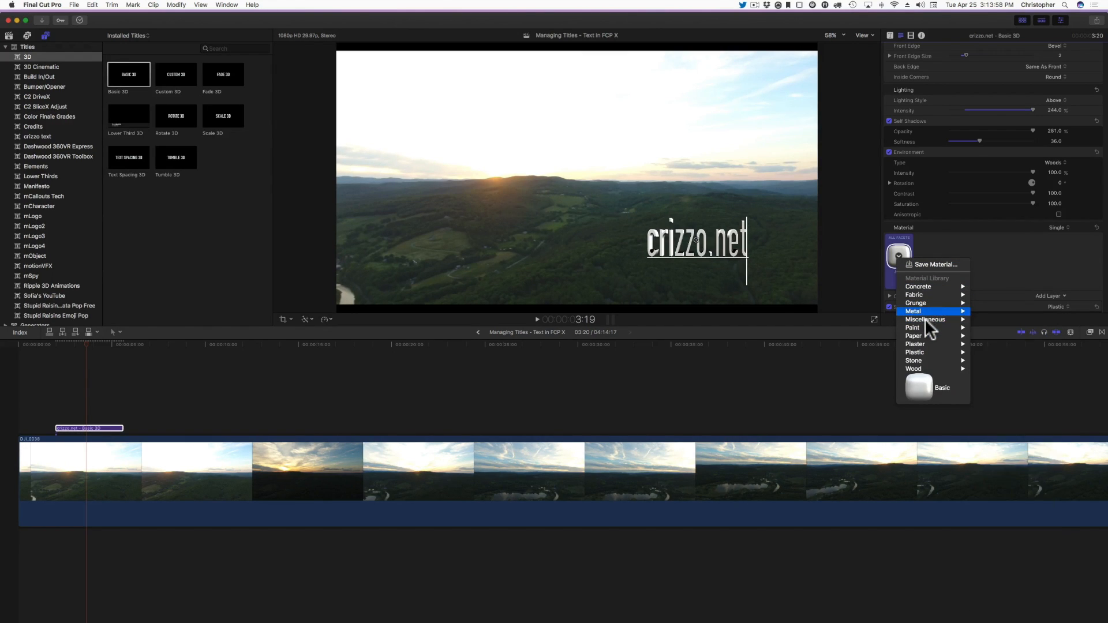
{"action": "mouse_move", "coordinate": [924, 319]}
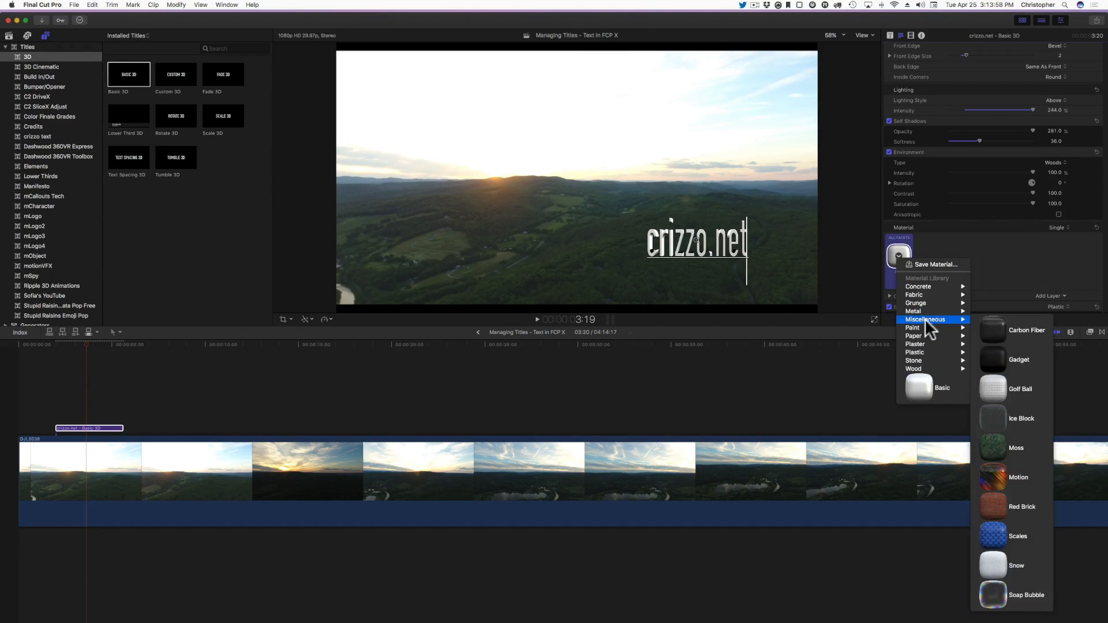
{"action": "left_click", "coordinate": [996, 596]}
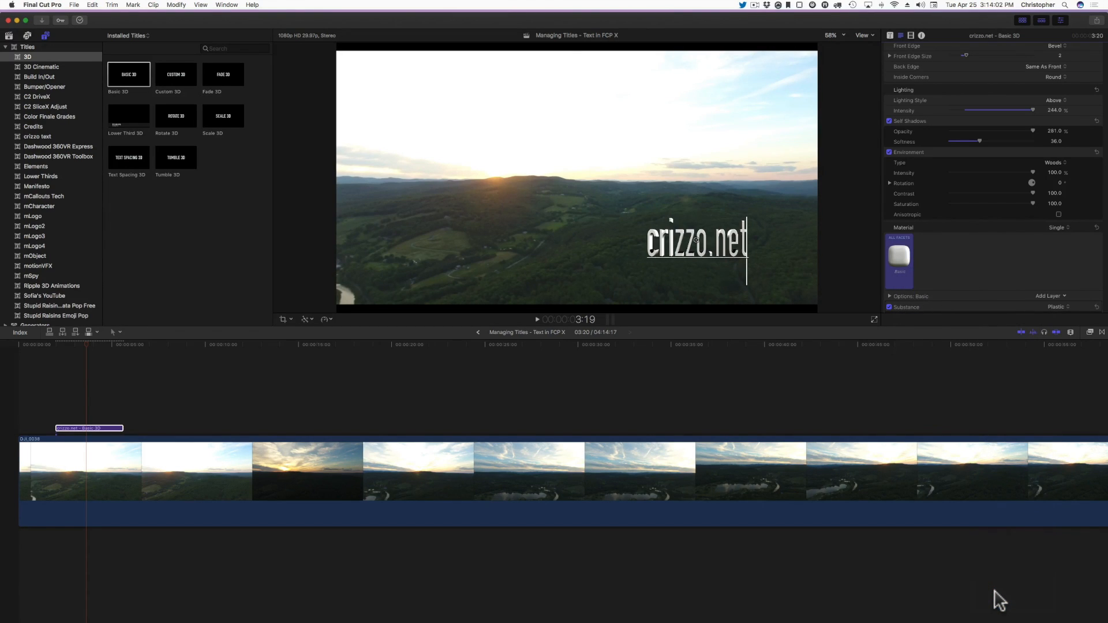
Step: Change the 3D text's material to Carbon Fiber from the Miscellaneous category
{"action": "left_click", "coordinate": [900, 252]}
{"action": "mouse_move", "coordinate": [931, 299]}
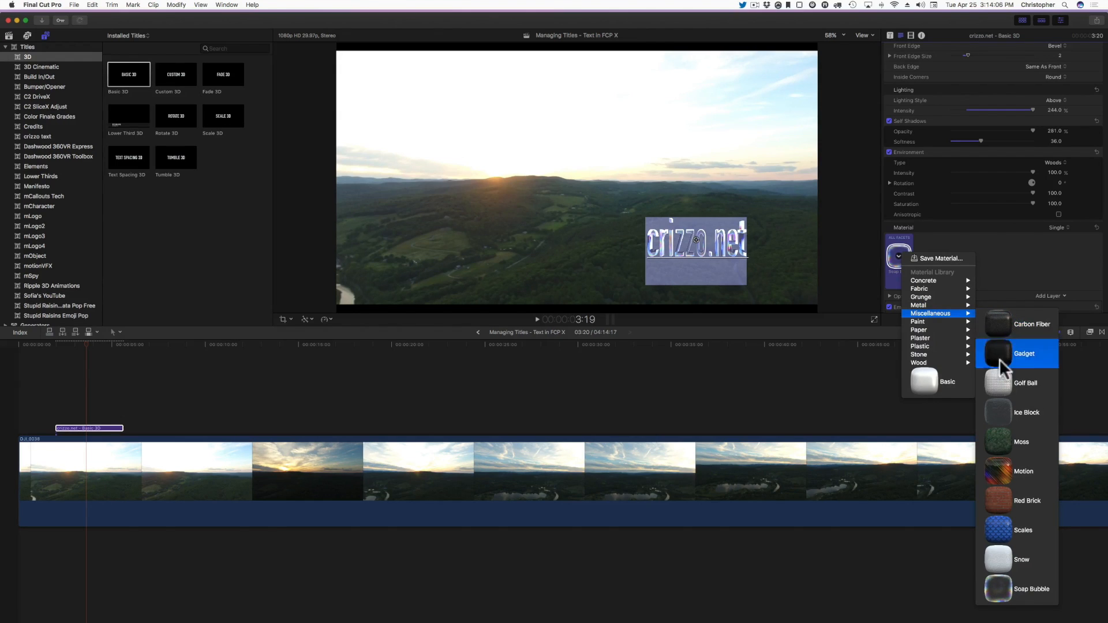
{"action": "left_click", "coordinate": [995, 321]}
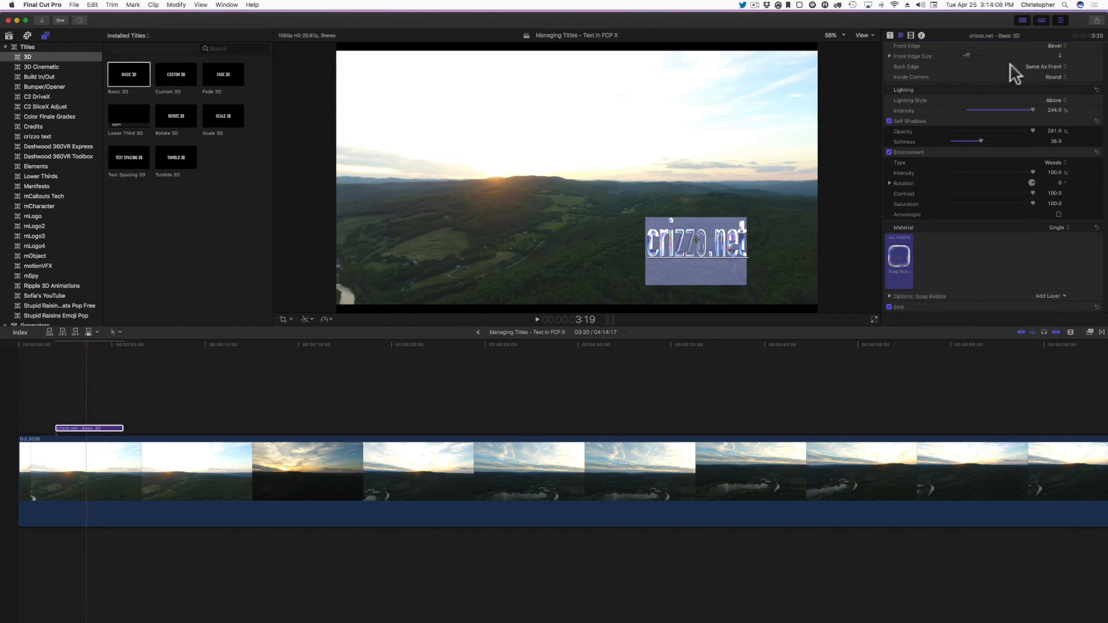
Step: Enlarge the title's font size until the text nearly reaches the picture's right edge
{"action": "scroll", "coordinate": [917, 116], "scroll_direction": "up", "scroll_amount": 10}
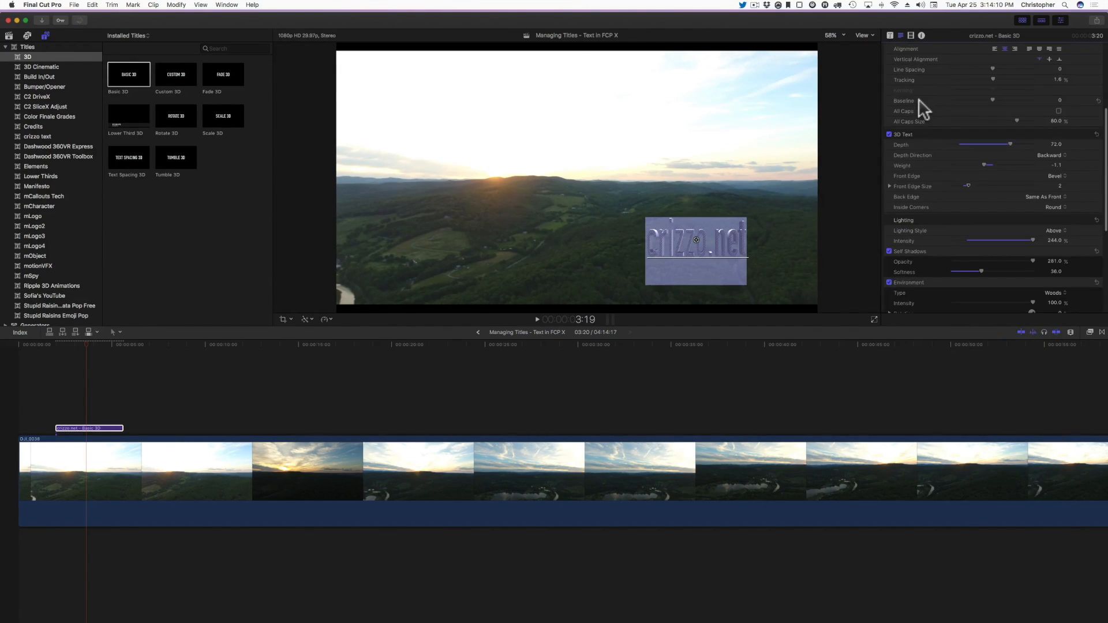
{"action": "left_click_drag", "start_coordinate": [1015, 180], "coordinate": [1059, 180]}
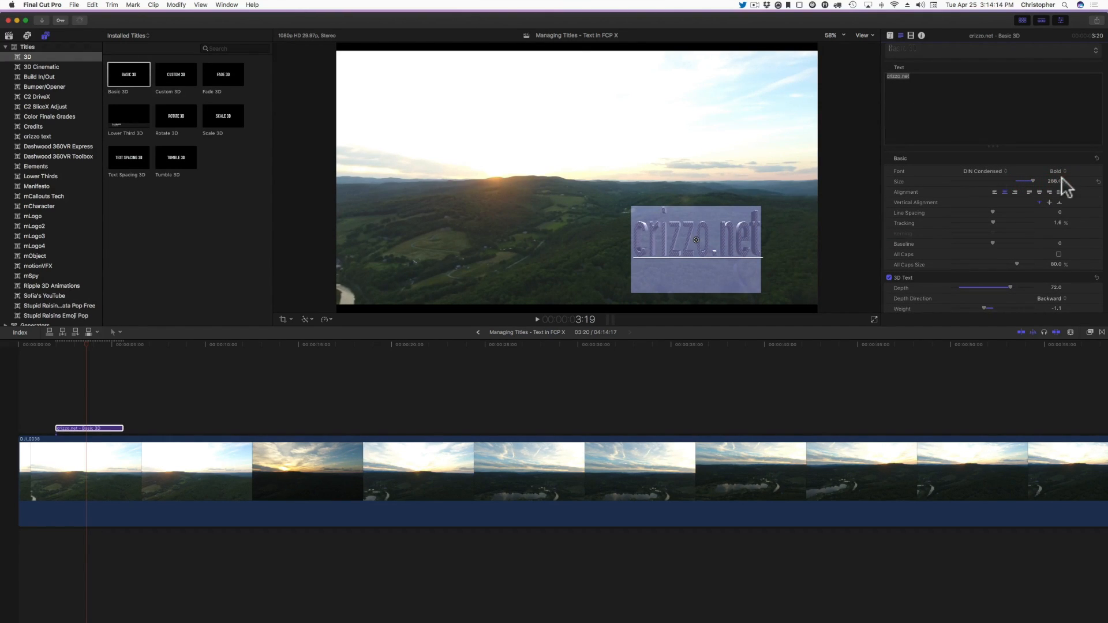
Step: Apply the Aged Concrete material to the title's 3D text and deselect the text in the viewer
{"action": "scroll", "coordinate": [899, 216], "scroll_direction": "down", "scroll_amount": 10}
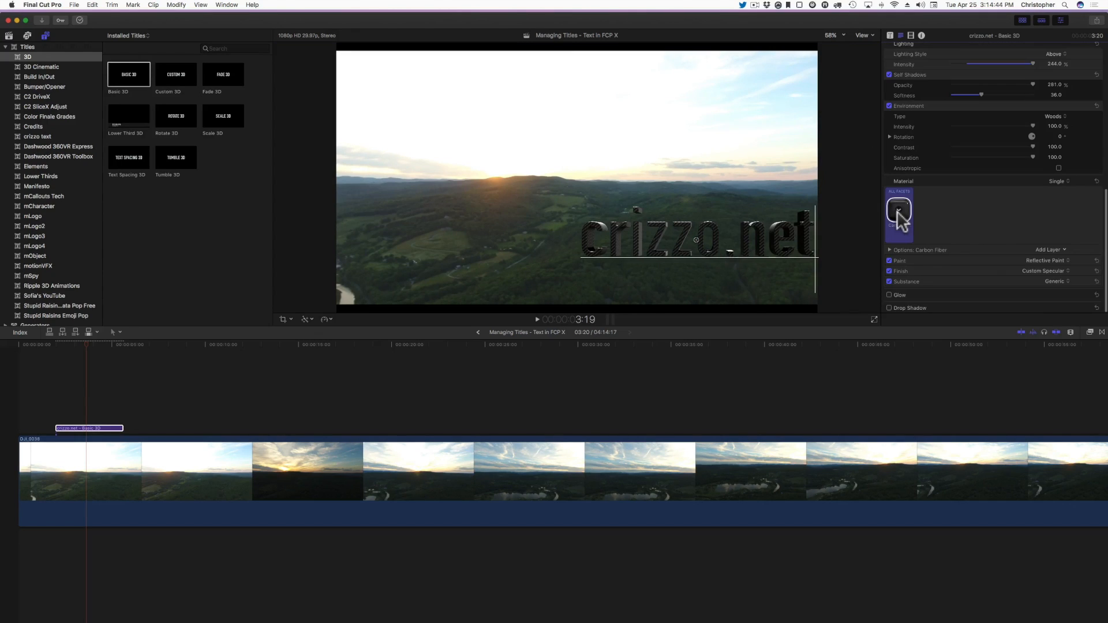
{"action": "left_click", "coordinate": [898, 211]}
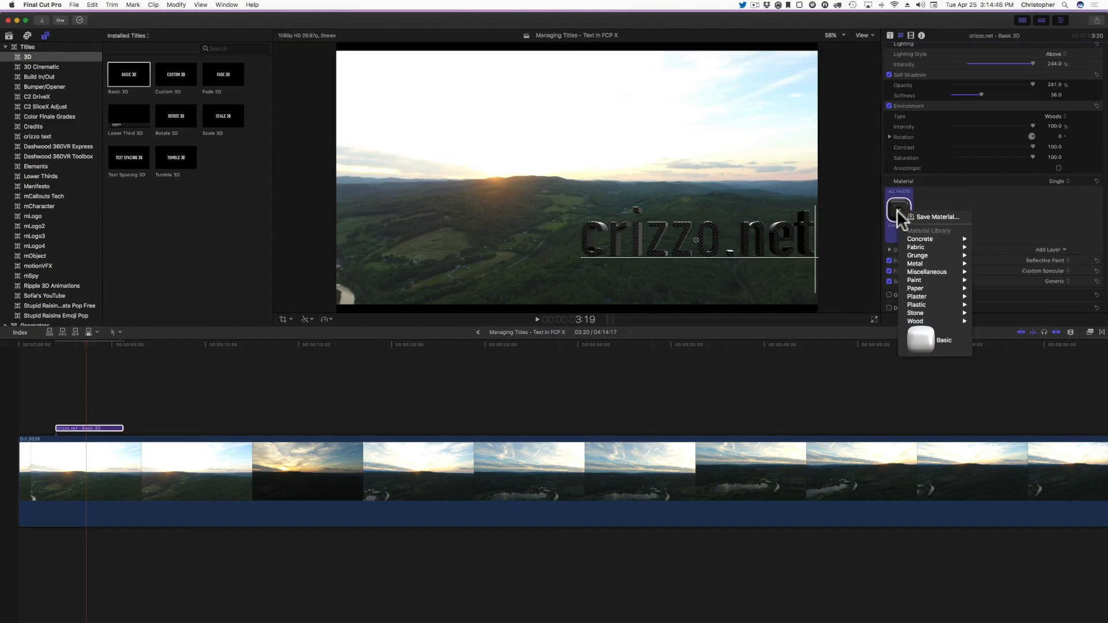
{"action": "mouse_move", "coordinate": [917, 237]}
{"action": "left_click", "coordinate": [1014, 248]}
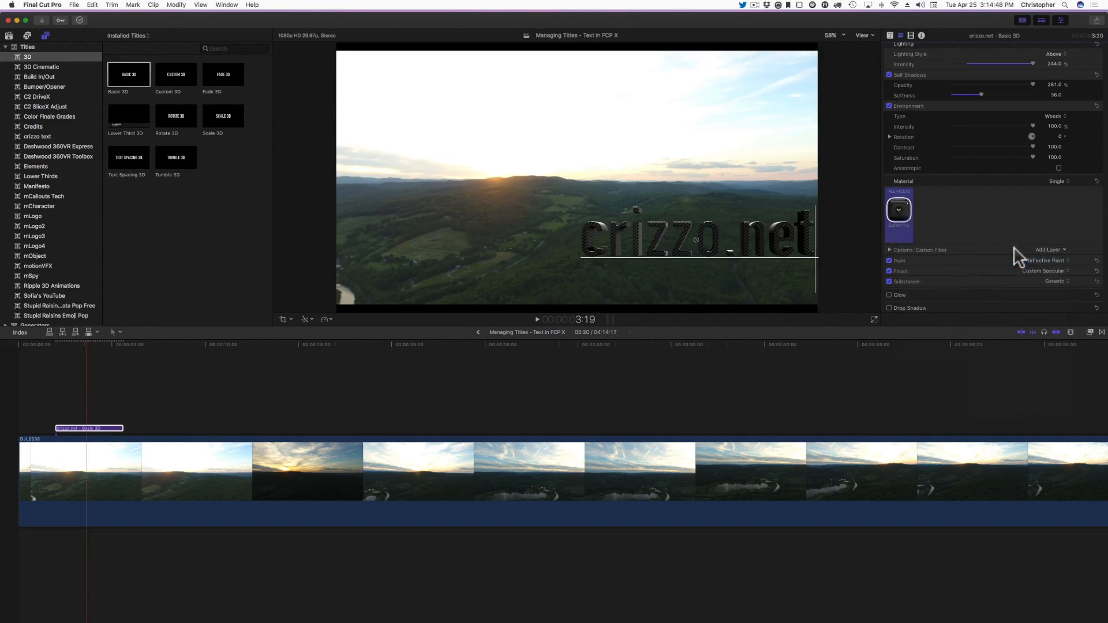
{"action": "left_click", "coordinate": [899, 212]}
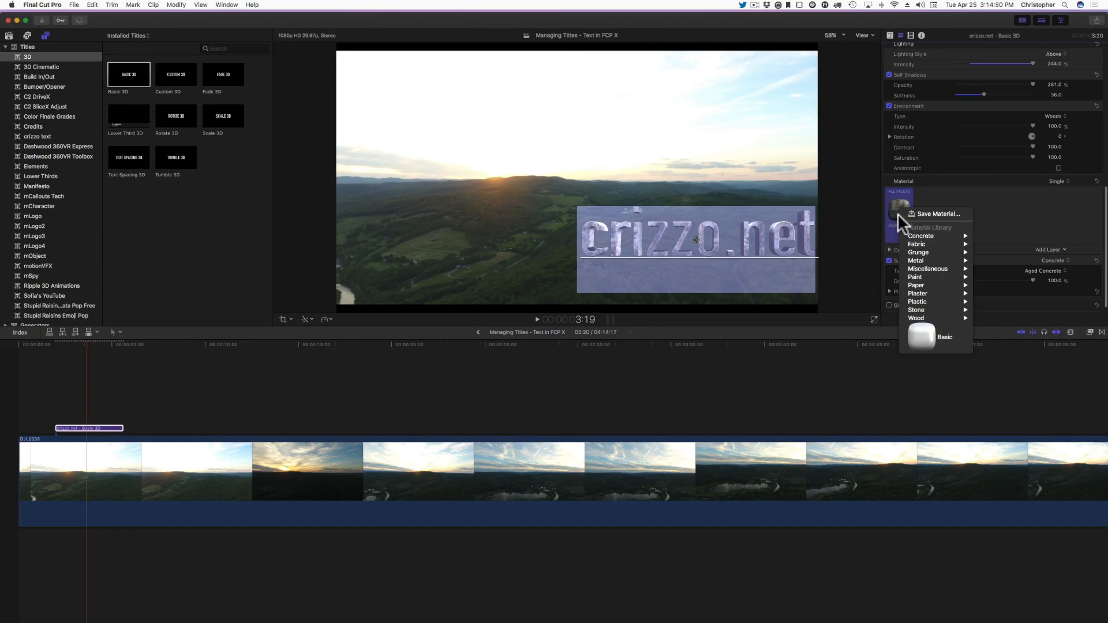
{"action": "left_click", "coordinate": [791, 158]}
{"action": "left_click", "coordinate": [793, 164]}
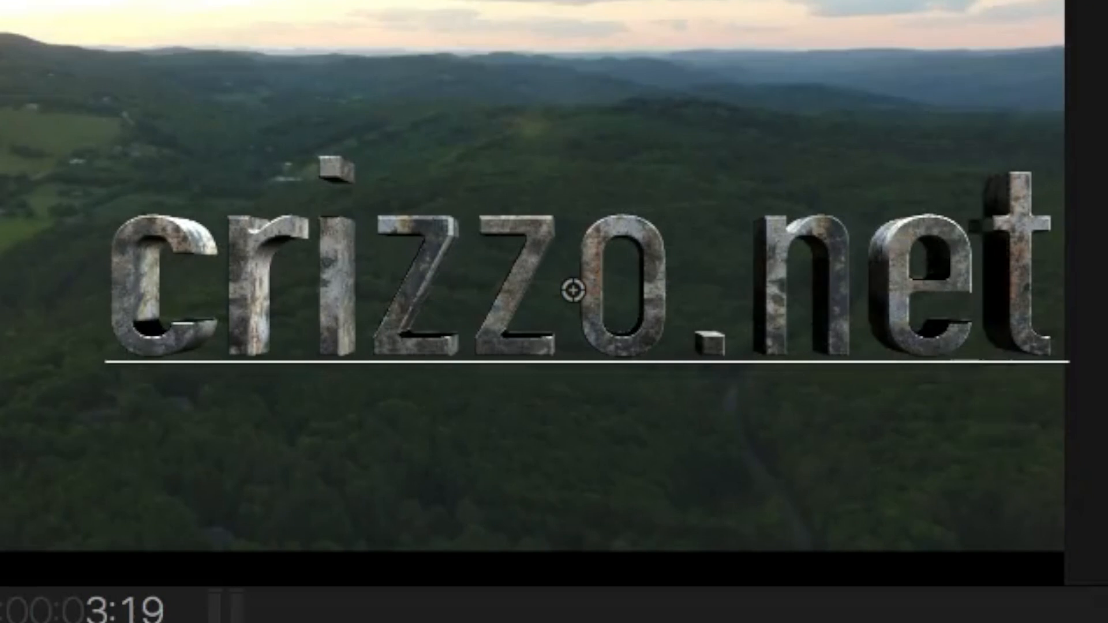
Step: Apply the Blue Plastic material from the Plastic category to the title's 3D text
{"action": "left_click", "coordinate": [899, 211]}
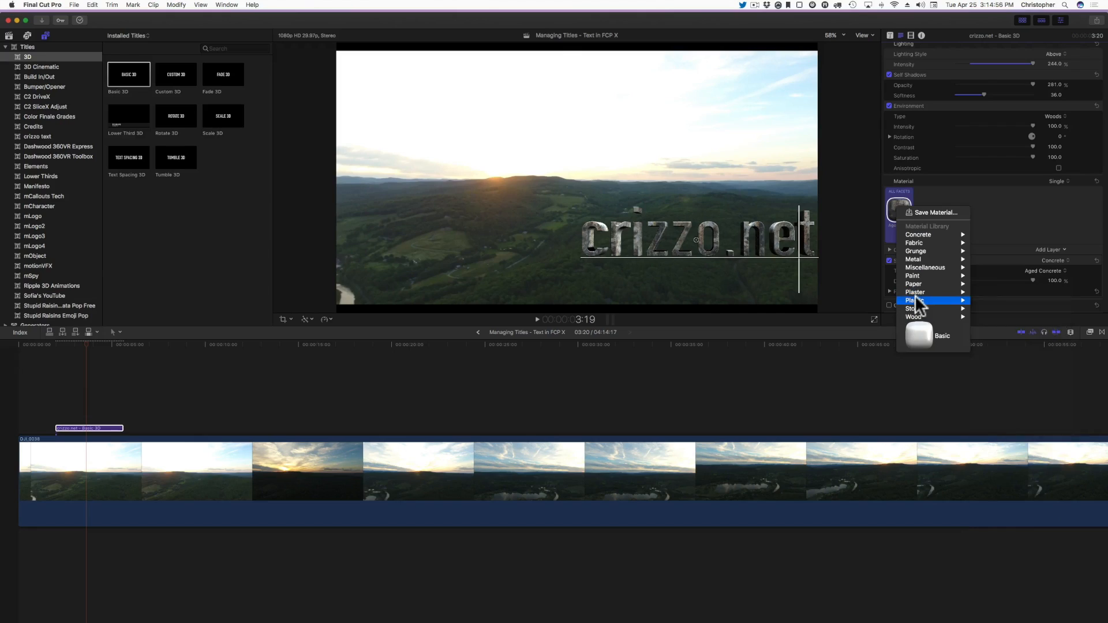
{"action": "mouse_move", "coordinate": [915, 300]}
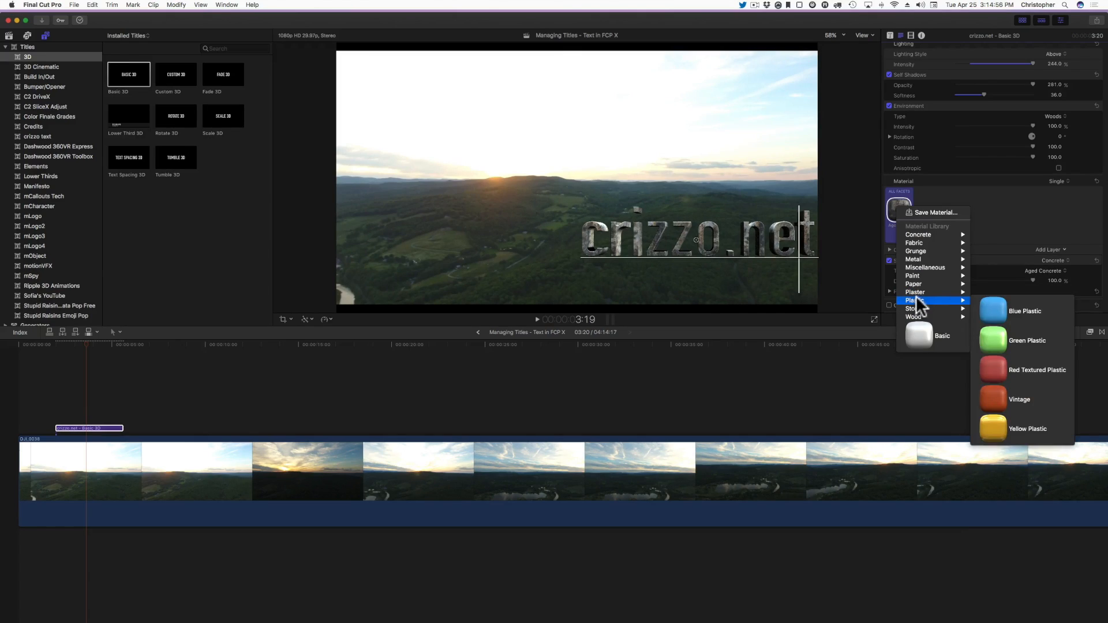
{"action": "left_click", "coordinate": [994, 312]}
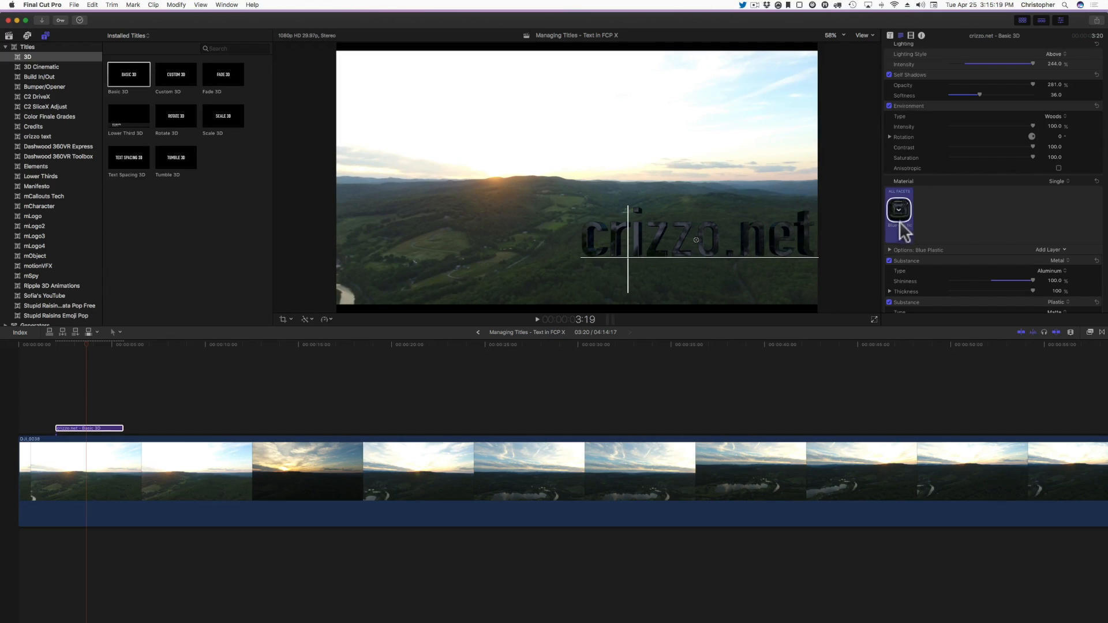
Step: Switch the 3D text to multiple materials and apply Grunge Brushed from the Grunge category to its front edge
{"action": "left_click", "coordinate": [1058, 182]}
{"action": "left_click", "coordinate": [1059, 188]}
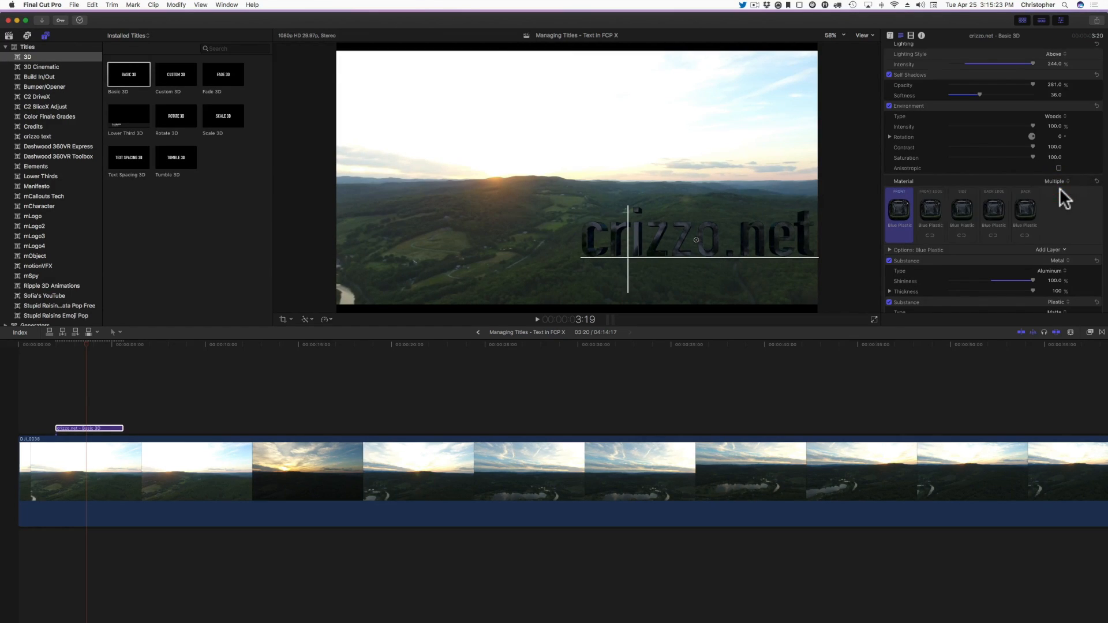
{"action": "left_click", "coordinate": [931, 210]}
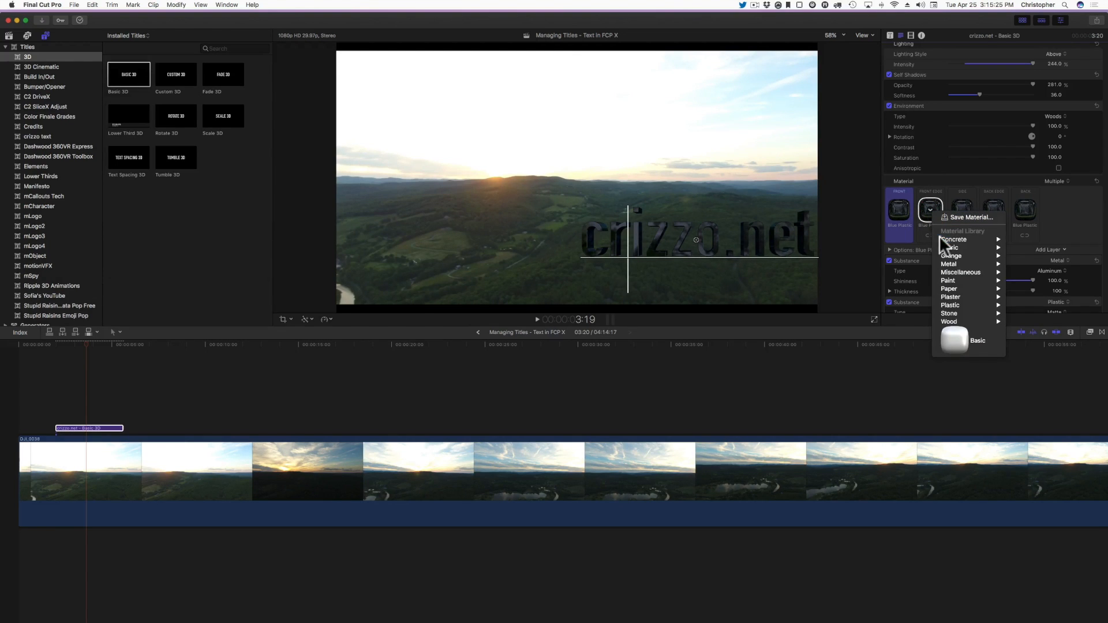
{"action": "mouse_move", "coordinate": [947, 256]}
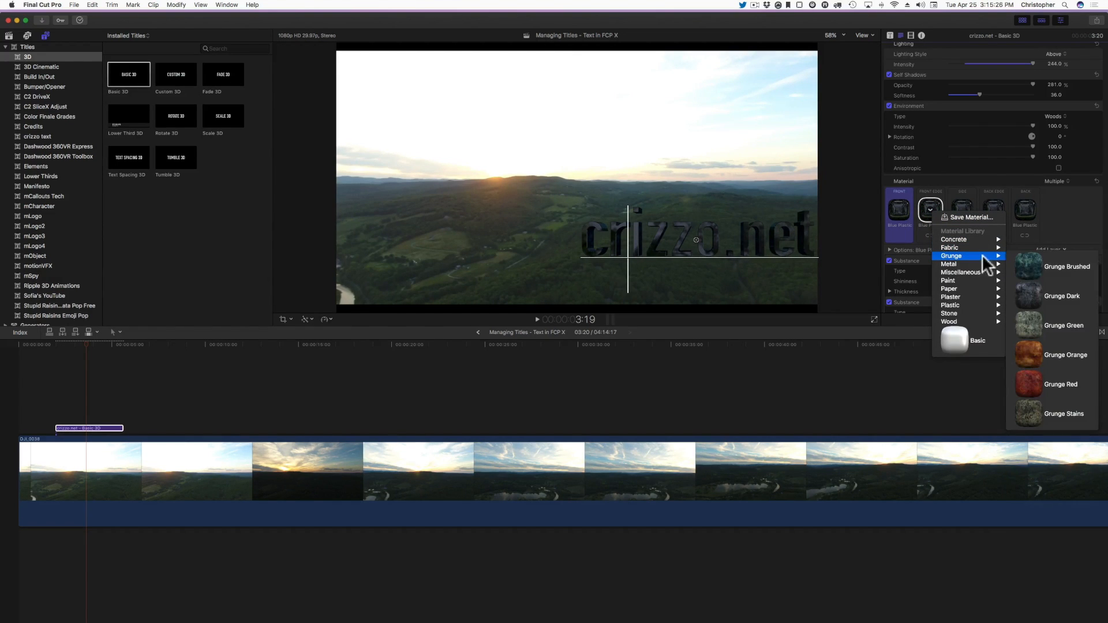
{"action": "left_click", "coordinate": [1019, 262]}
{"action": "left_click", "coordinate": [753, 184]}
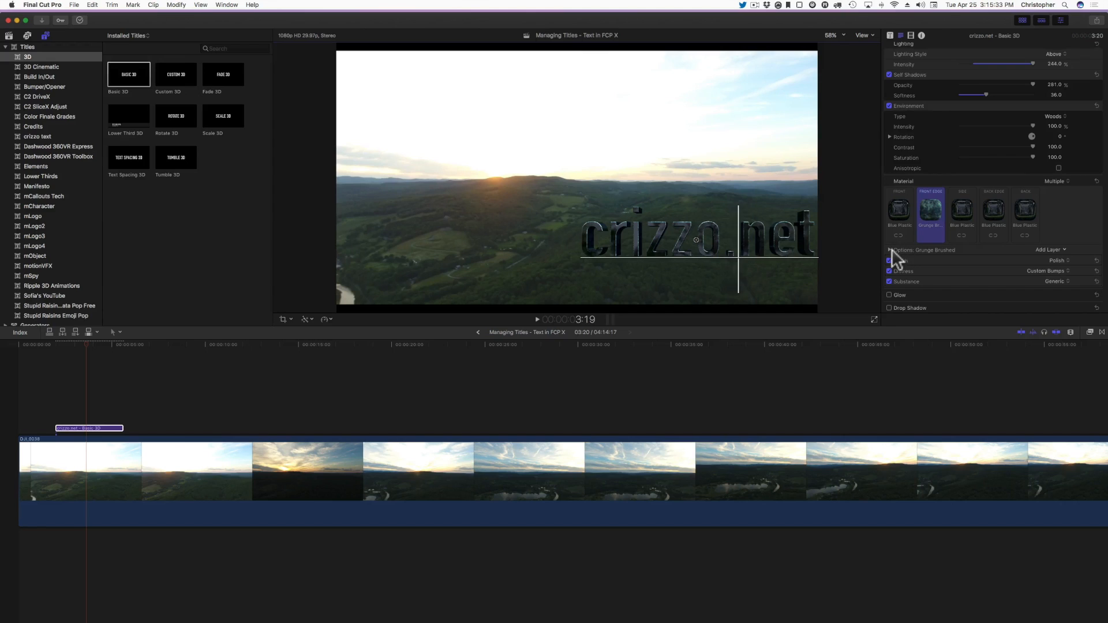
Step: Examine the Grunge Brushed material's options, including its shared and global placement settings
{"action": "left_click", "coordinate": [892, 251]}
{"action": "left_click", "coordinate": [890, 250]}
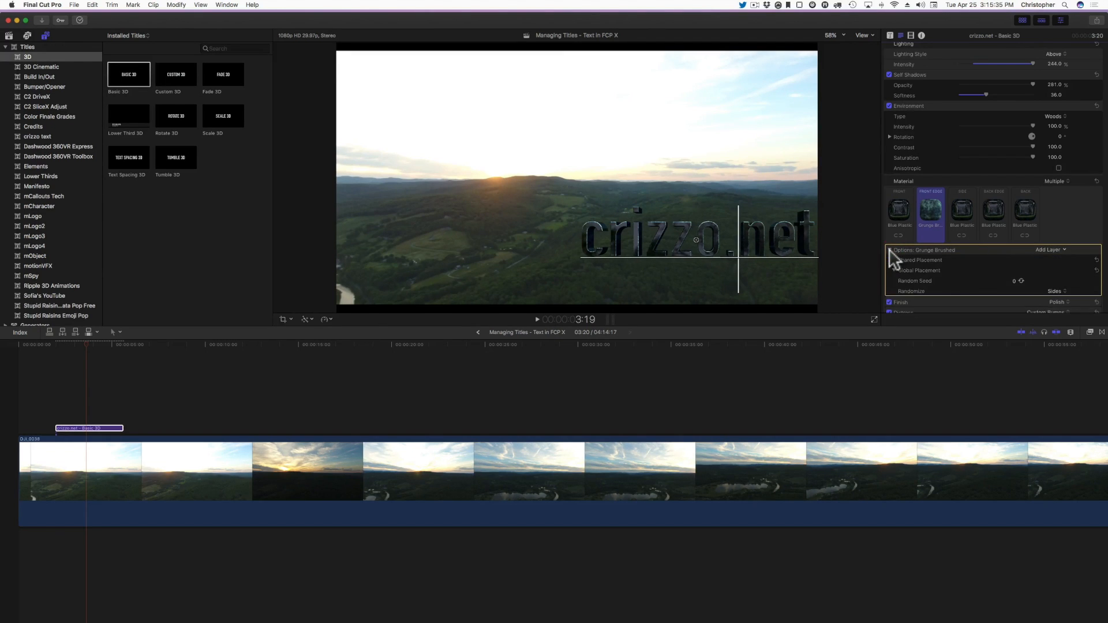
{"action": "scroll", "coordinate": [925, 261], "scroll_direction": "down", "scroll_amount": 1}
{"action": "left_click", "coordinate": [894, 248]}
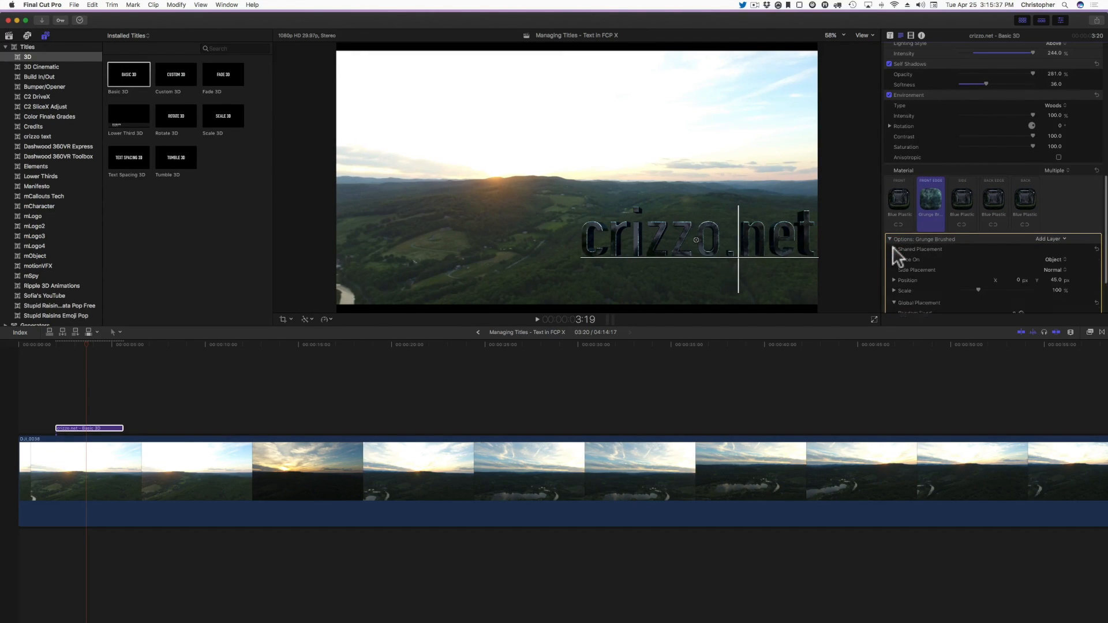
{"action": "scroll", "coordinate": [943, 248], "scroll_direction": "down", "scroll_amount": 3}
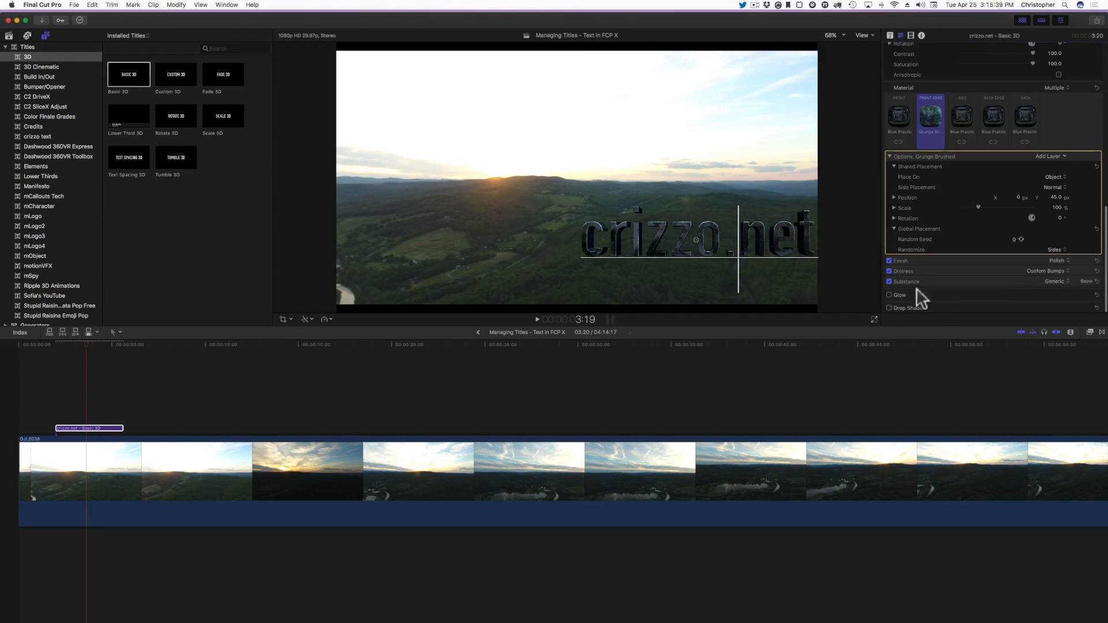
Step: Turn on a green glow for the title, increase its blur and set its radius to 25
{"action": "left_click", "coordinate": [889, 295]}
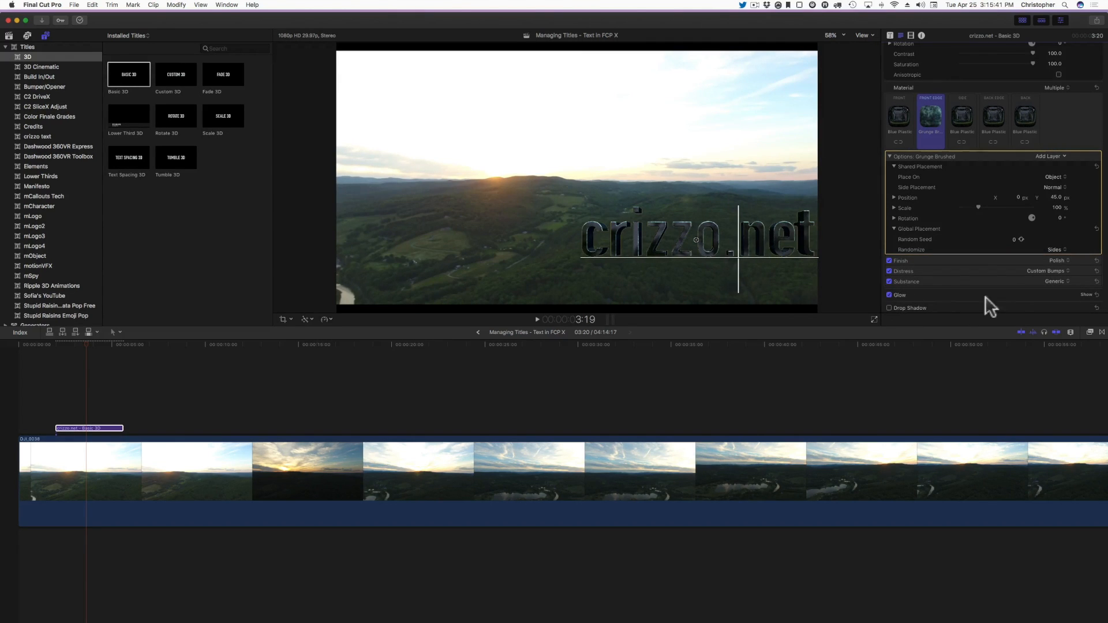
{"action": "left_click", "coordinate": [1086, 295]}
{"action": "scroll", "coordinate": [1088, 300], "scroll_direction": "down", "scroll_amount": 2}
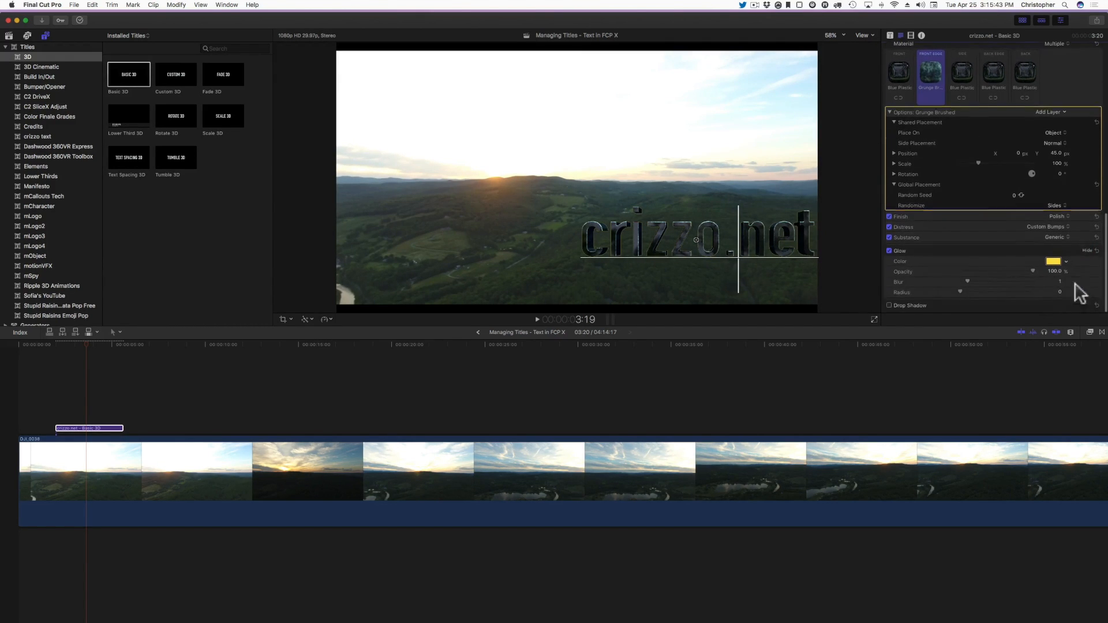
{"action": "left_click", "coordinate": [1065, 261]}
{"action": "left_click", "coordinate": [1048, 307]}
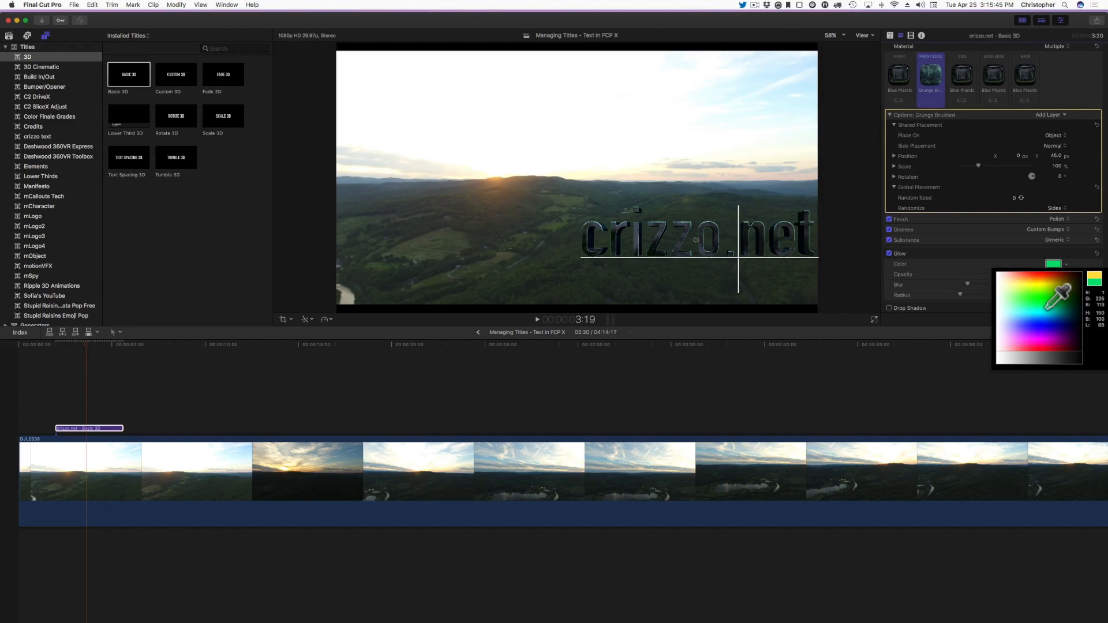
{"action": "left_click", "coordinate": [1044, 302]}
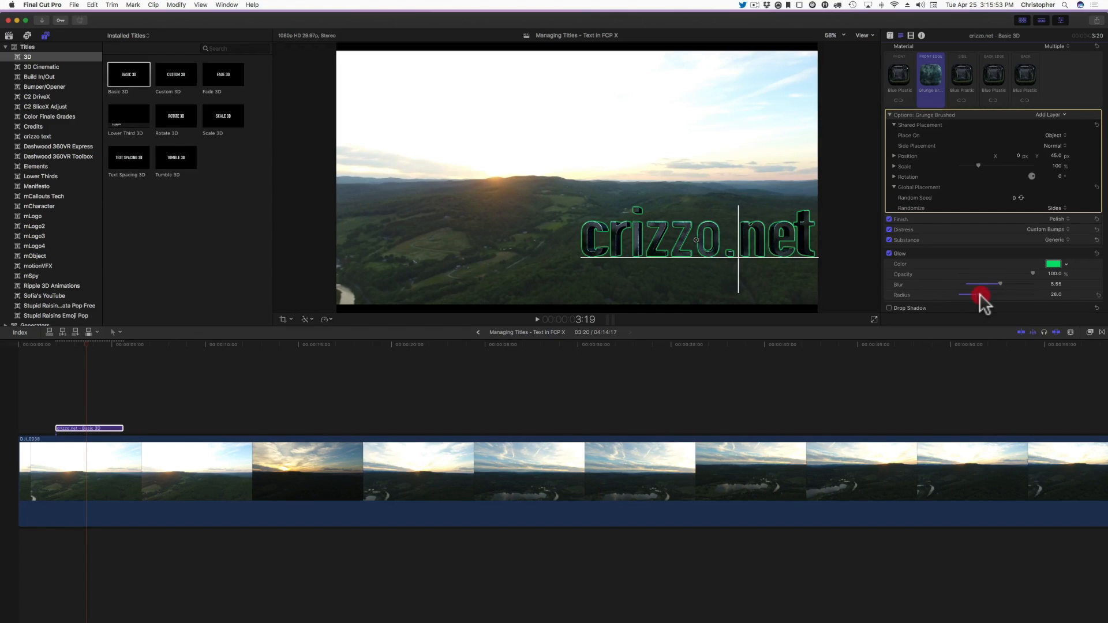
{"action": "left_click_drag", "start_coordinate": [978, 293], "coordinate": [976, 293]}
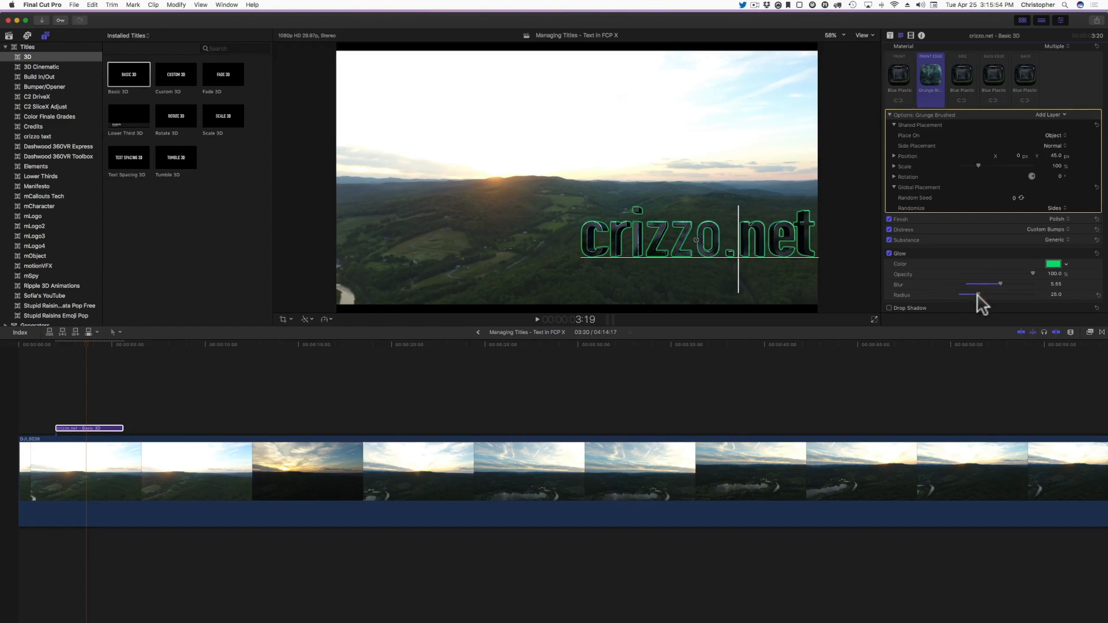
{"action": "left_click", "coordinate": [842, 203]}
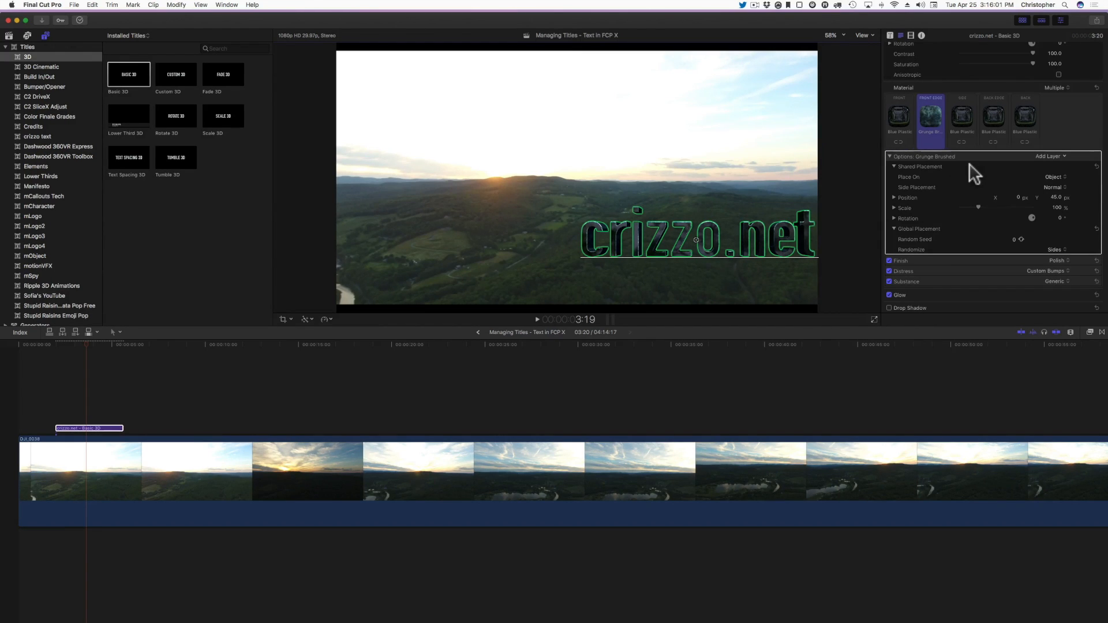
Step: Delete the Basic 3D title from the timeline
{"action": "scroll", "coordinate": [968, 164], "scroll_direction": "up", "scroll_amount": 15}
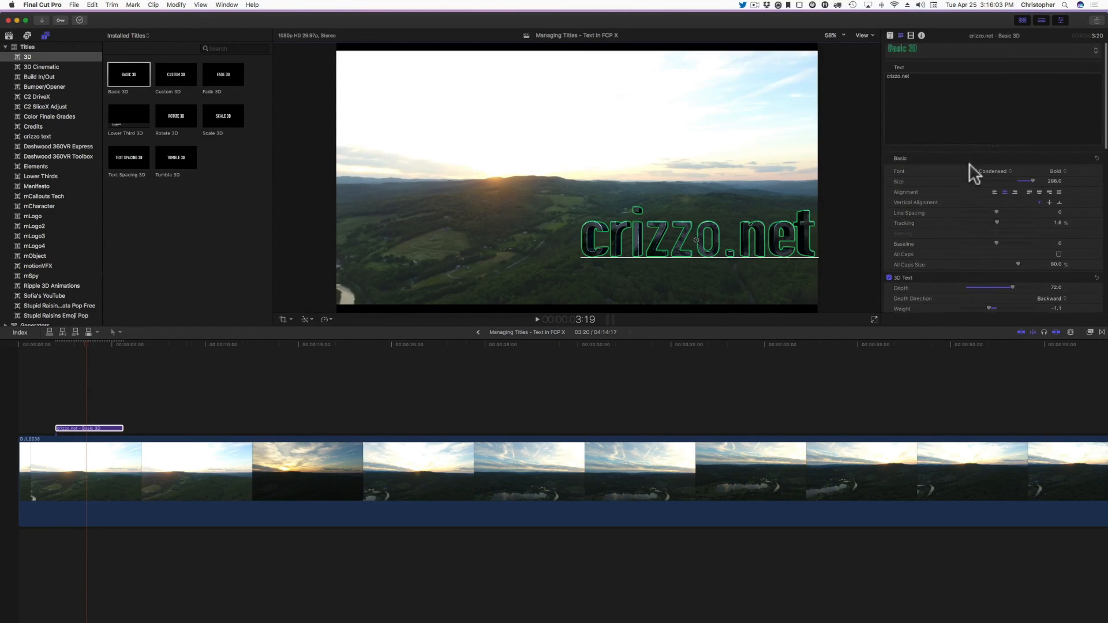
{"action": "left_click", "coordinate": [107, 430]}
{"action": "key", "text": "BackSpace"}
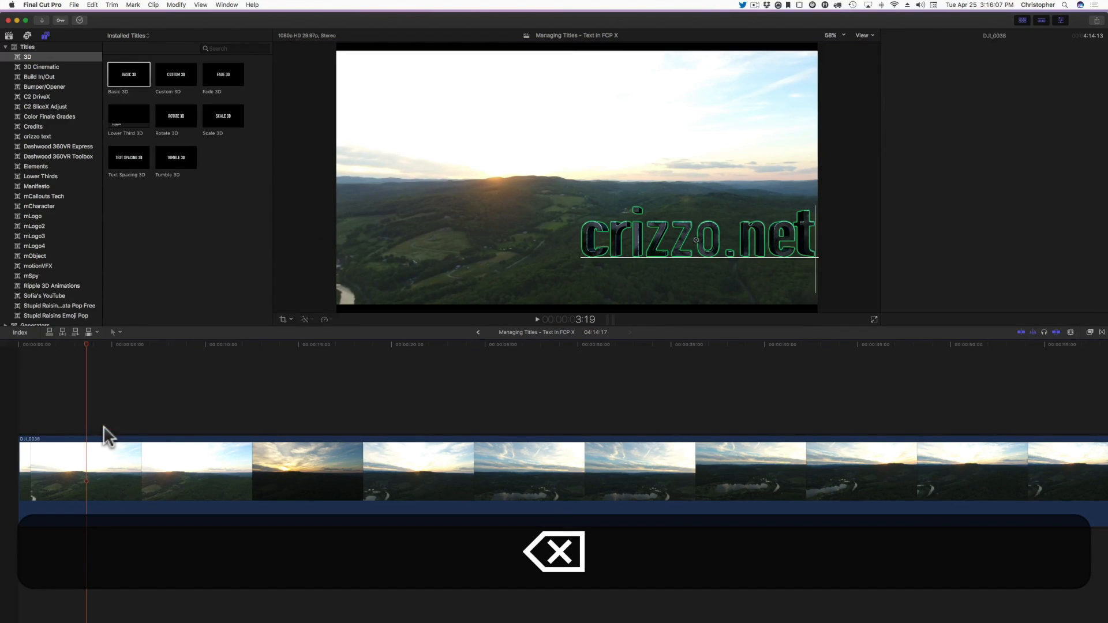
Step: From all installed titles, add a Basic Title above the aerial clip at the playhead and a second one starting slightly after it
{"action": "left_click", "coordinate": [25, 47]}
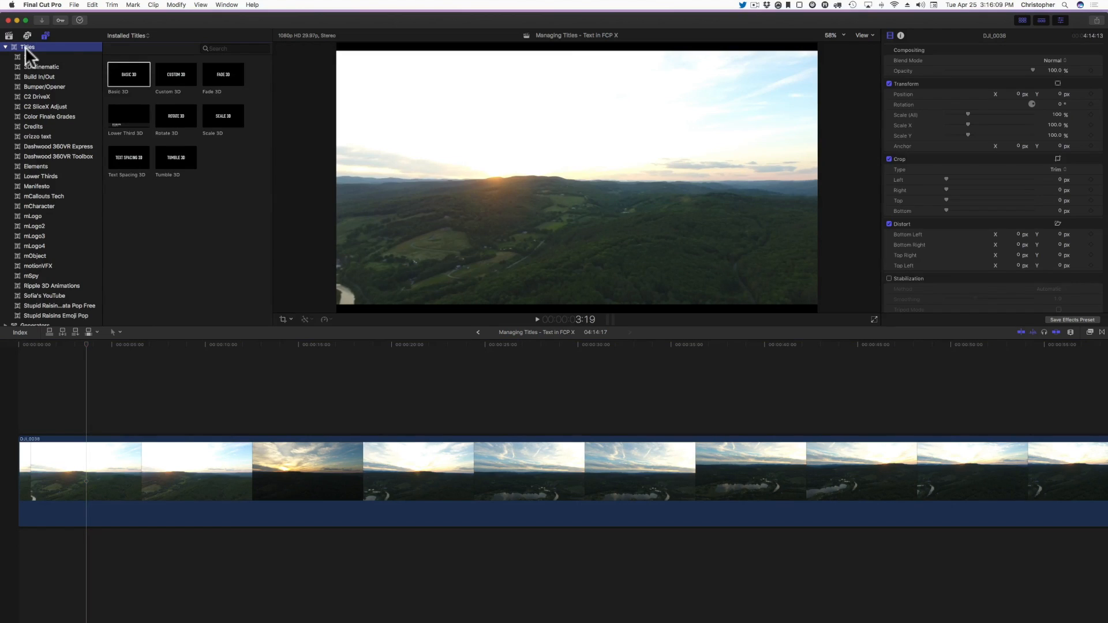
{"action": "scroll", "coordinate": [159, 208], "scroll_direction": "down", "scroll_amount": 3}
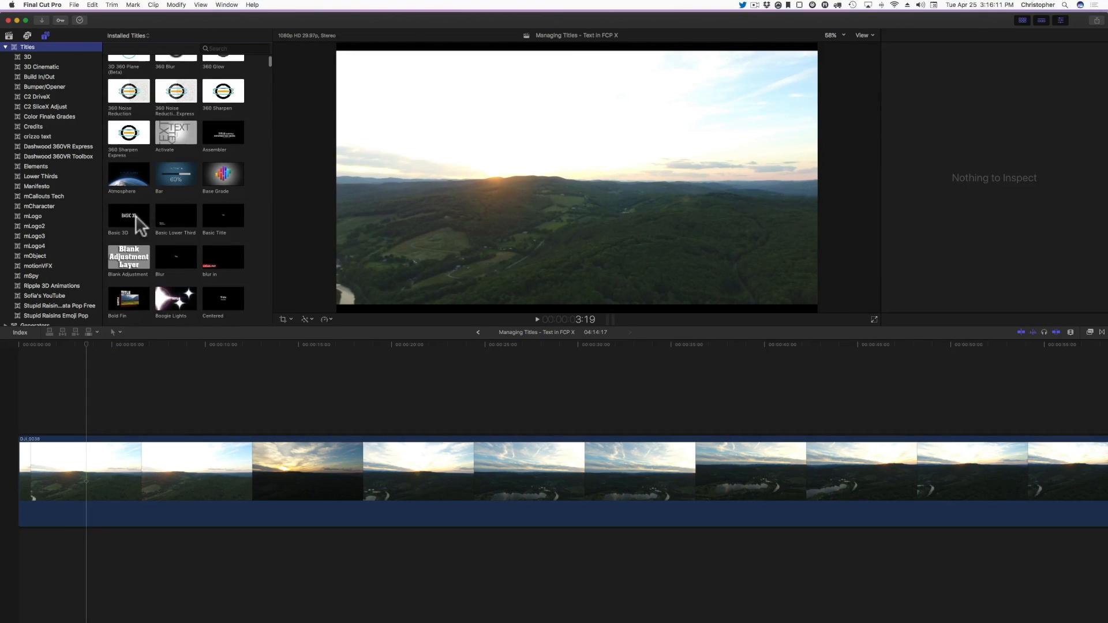
{"action": "scroll", "coordinate": [212, 261], "scroll_direction": "down", "scroll_amount": 1}
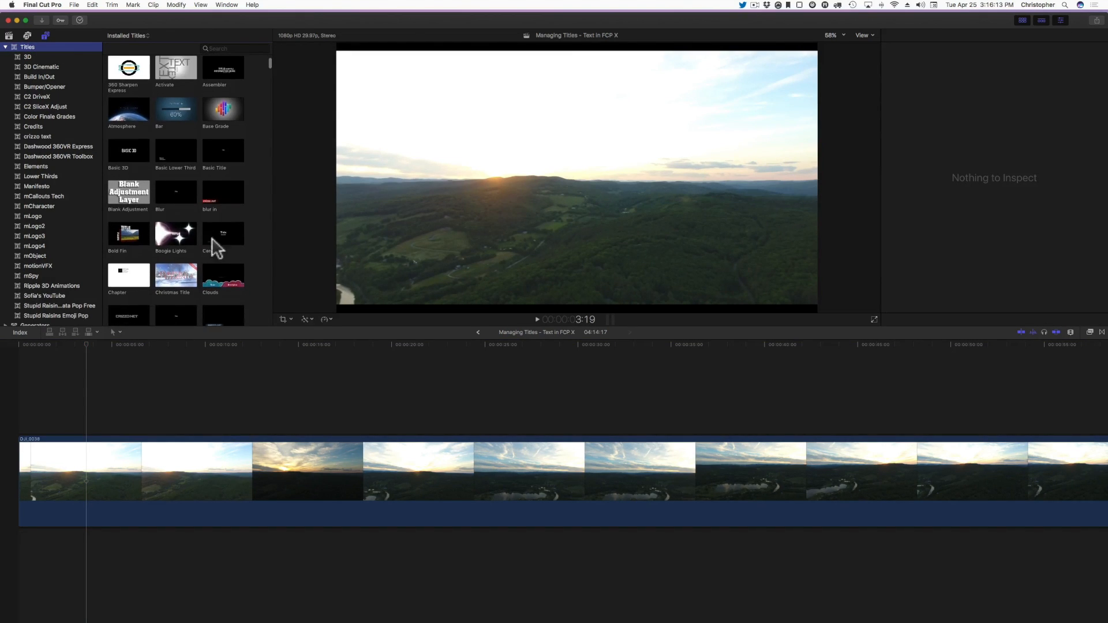
{"action": "left_click", "coordinate": [217, 147]}
{"action": "key", "text": "q"}
{"action": "left_click_drag", "start_coordinate": [221, 155], "coordinate": [99, 427]}
Step: Delete the lower Basic Title and move the remaining one earlier, to start about 2 seconds into the aerial clip
{"action": "left_click", "coordinate": [143, 429]}
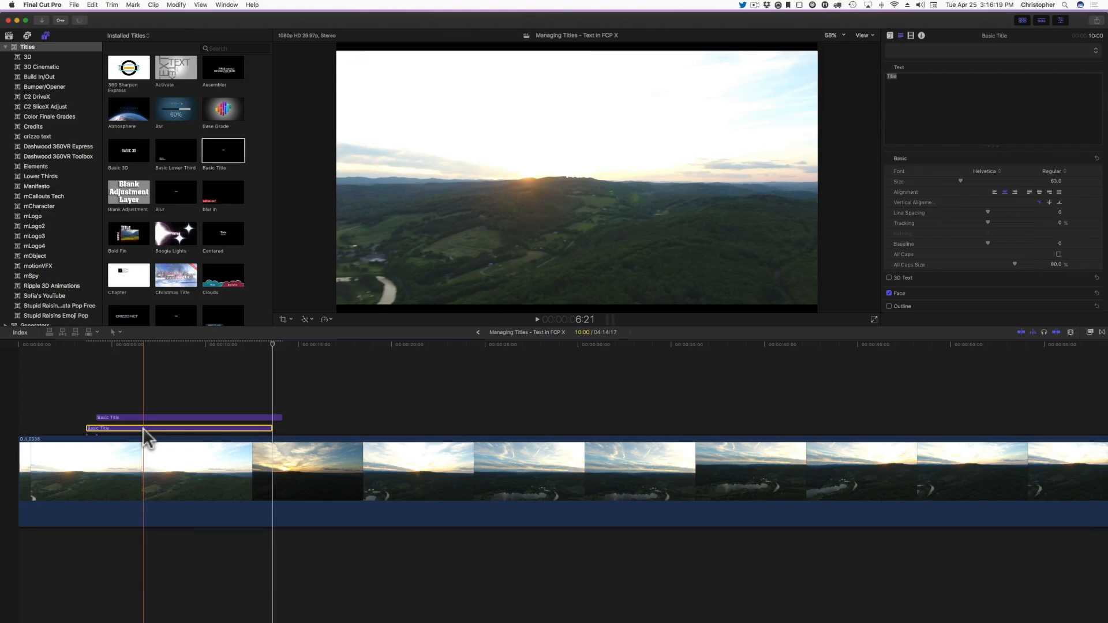
{"action": "key", "text": "BackSpace"}
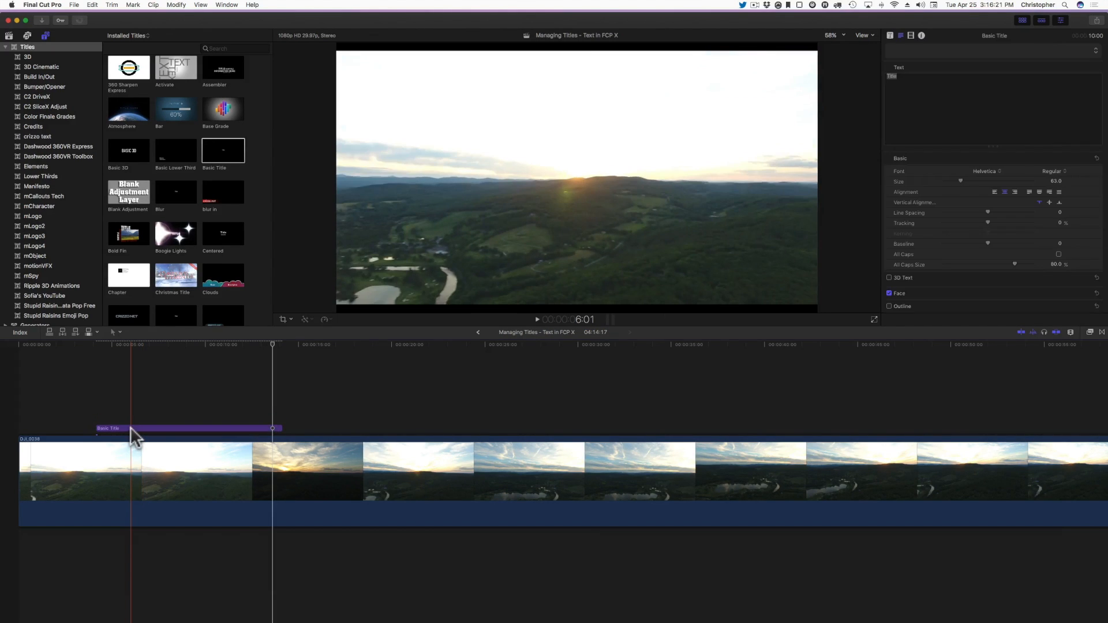
{"action": "left_click_drag", "start_coordinate": [130, 430], "coordinate": [99, 432]}
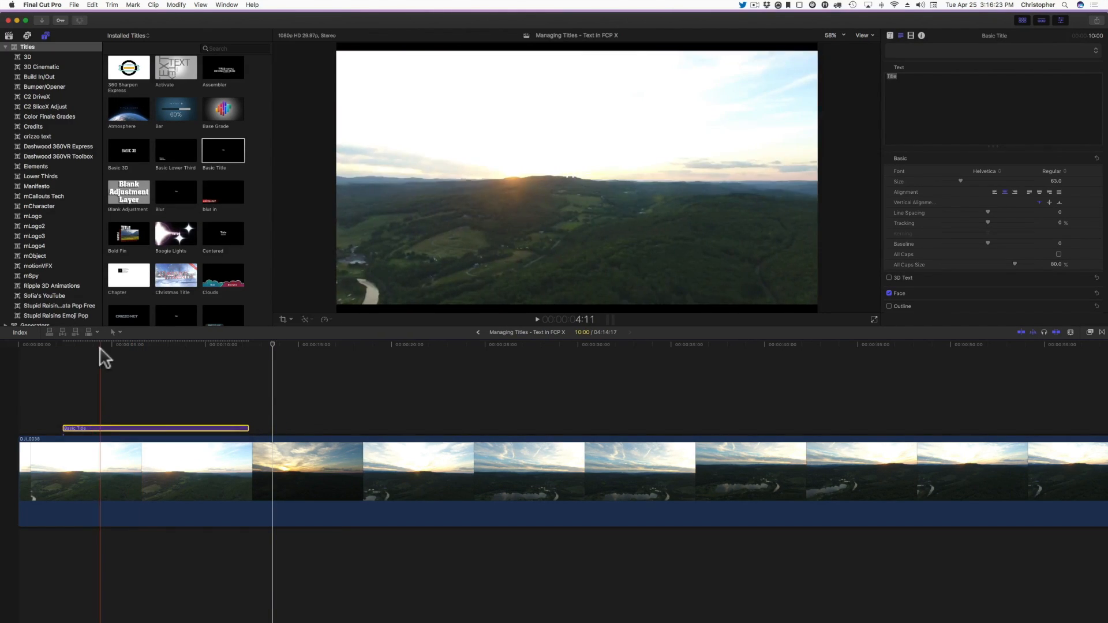
{"action": "left_click", "coordinate": [100, 344]}
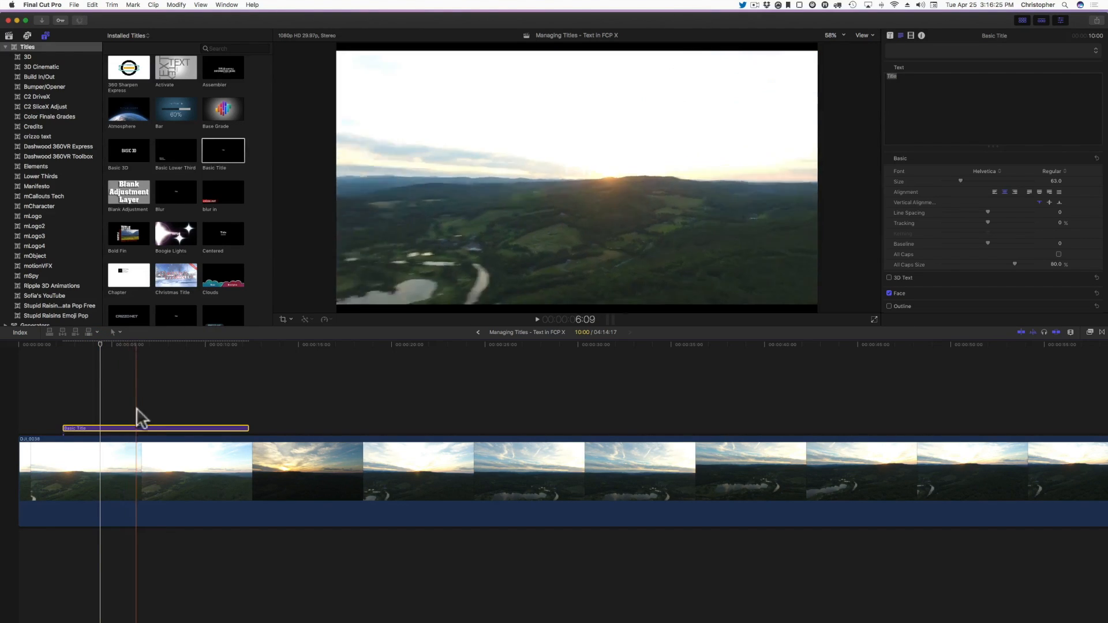
Step: Set the Basic Title's font size to 271 and replace its text with "crizzo.net"
{"action": "double_click", "coordinate": [109, 429]}
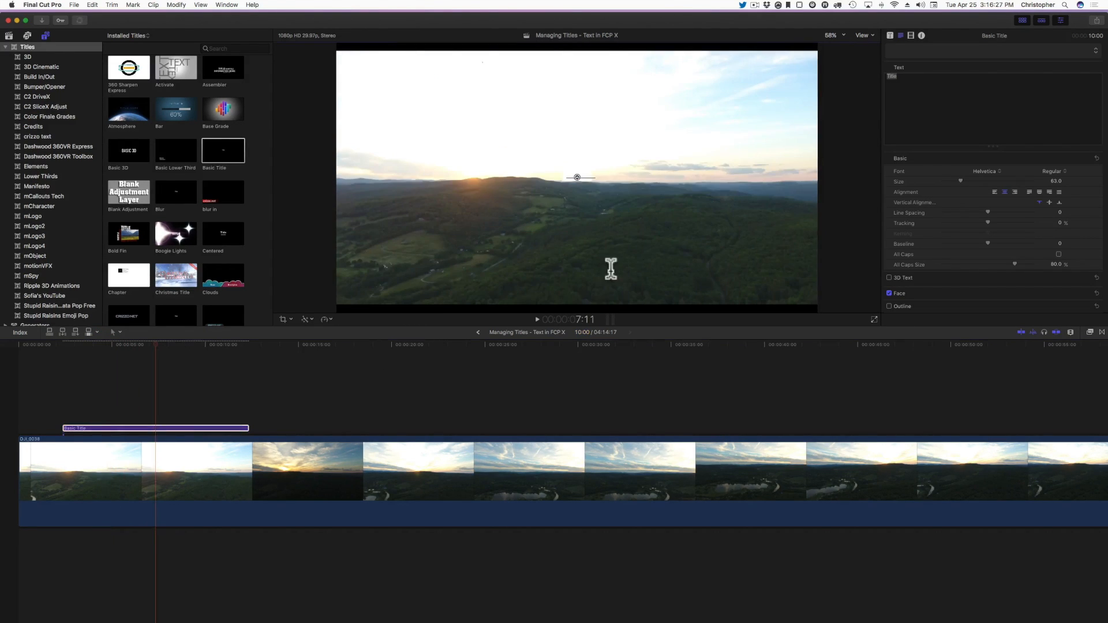
{"action": "left_click_drag", "start_coordinate": [961, 181], "coordinate": [1019, 175]}
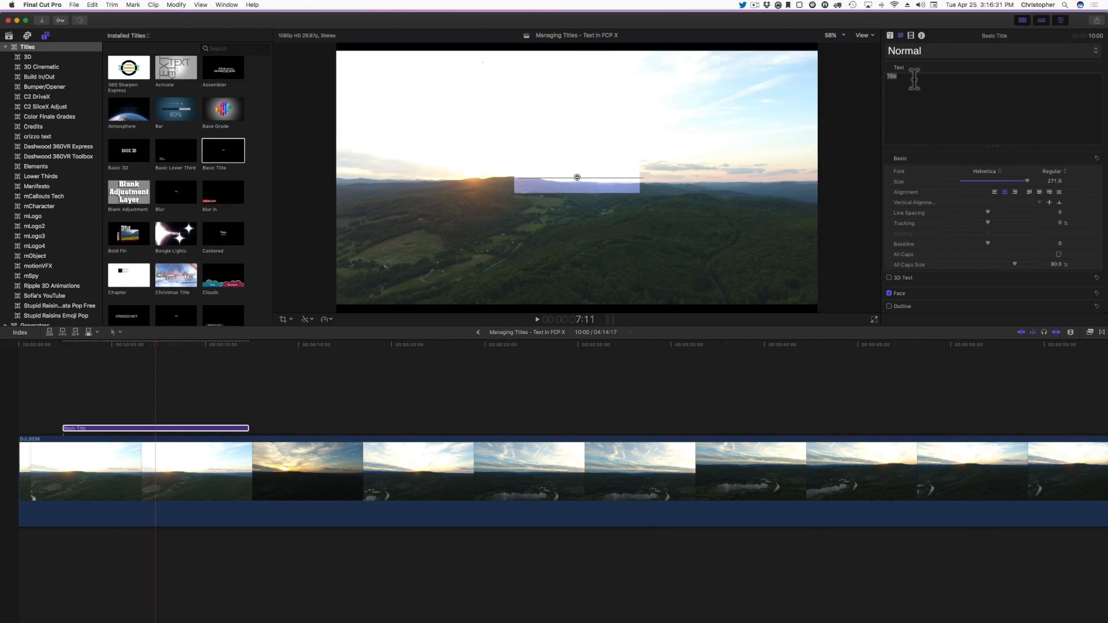
{"action": "type", "text": "cri"}
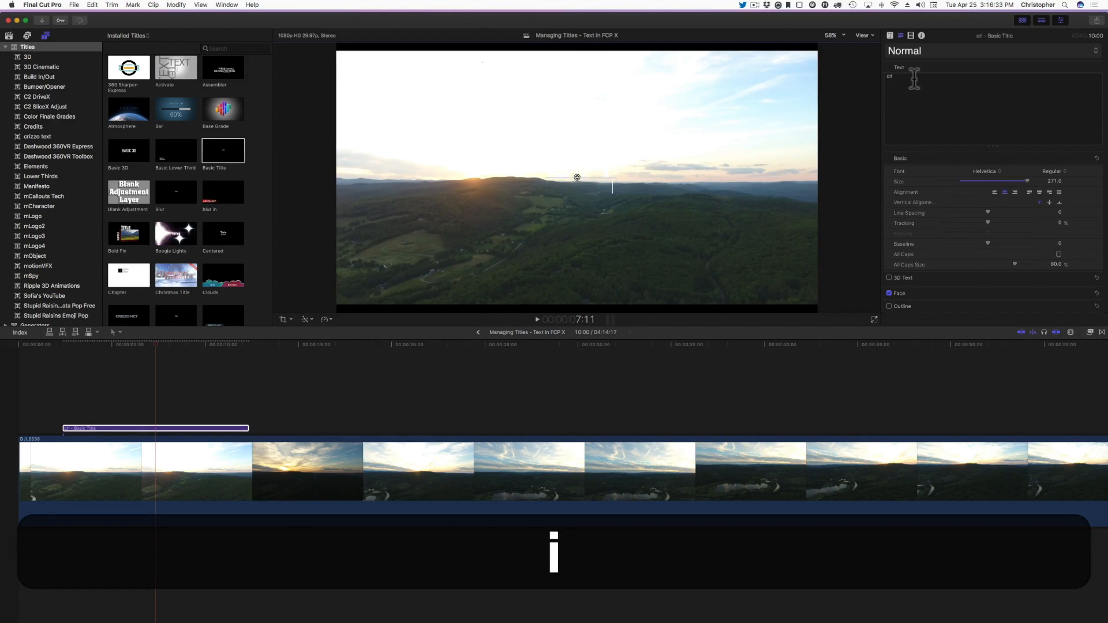
{"action": "type", "text": "zzo.net"}
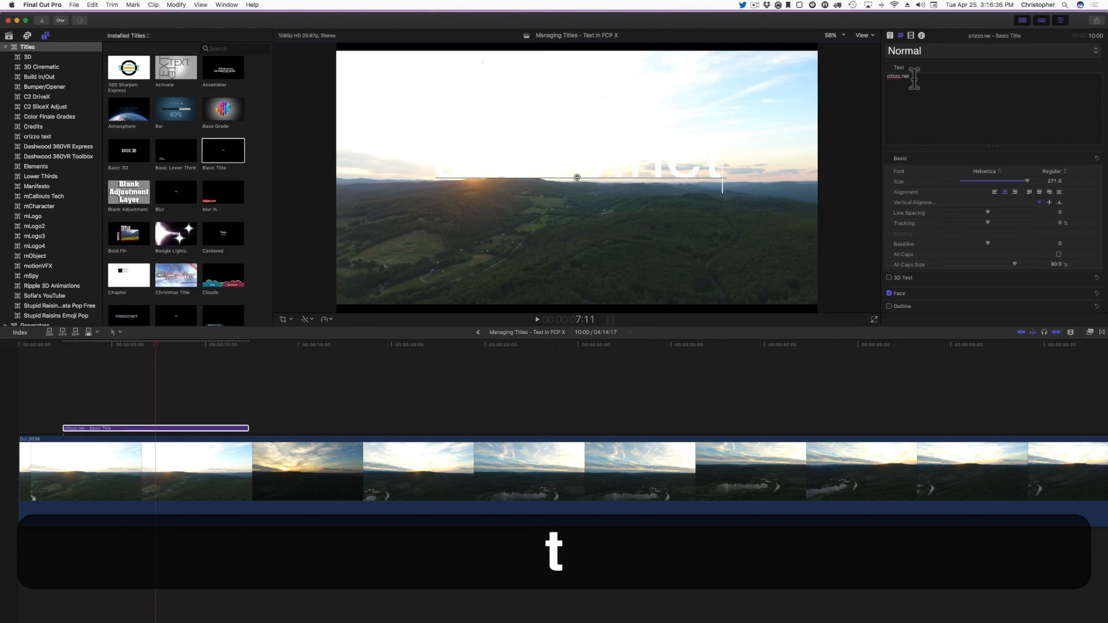
{"action": "key", "text": "Return"}
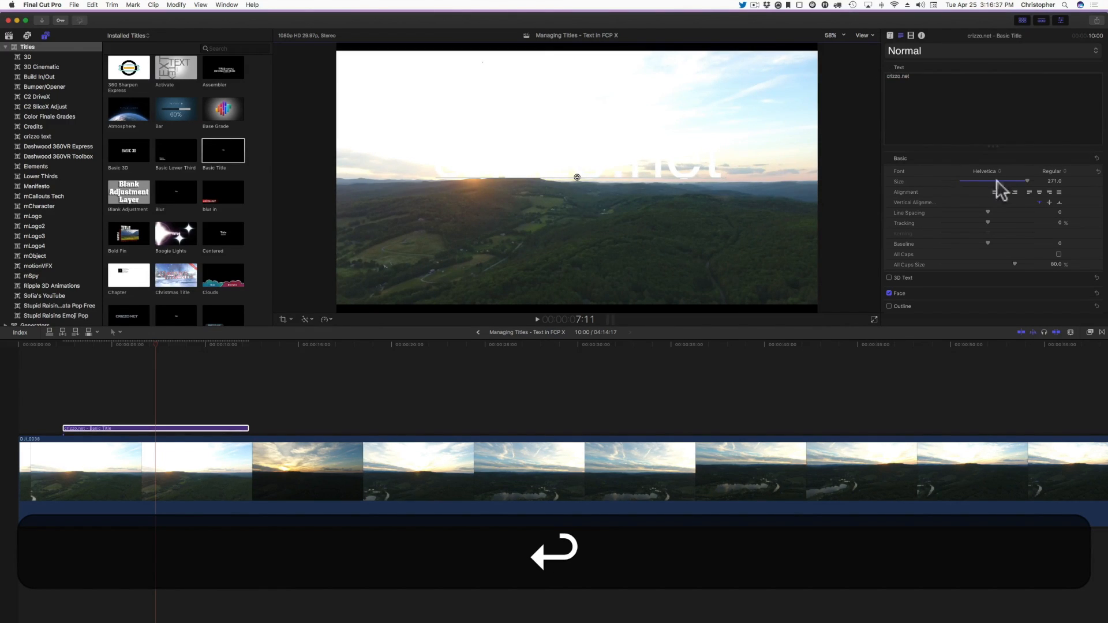
Step: Show the title's Face settings and change the text's fill colour to magenta
{"action": "scroll", "coordinate": [989, 241], "scroll_direction": "down", "scroll_amount": 2}
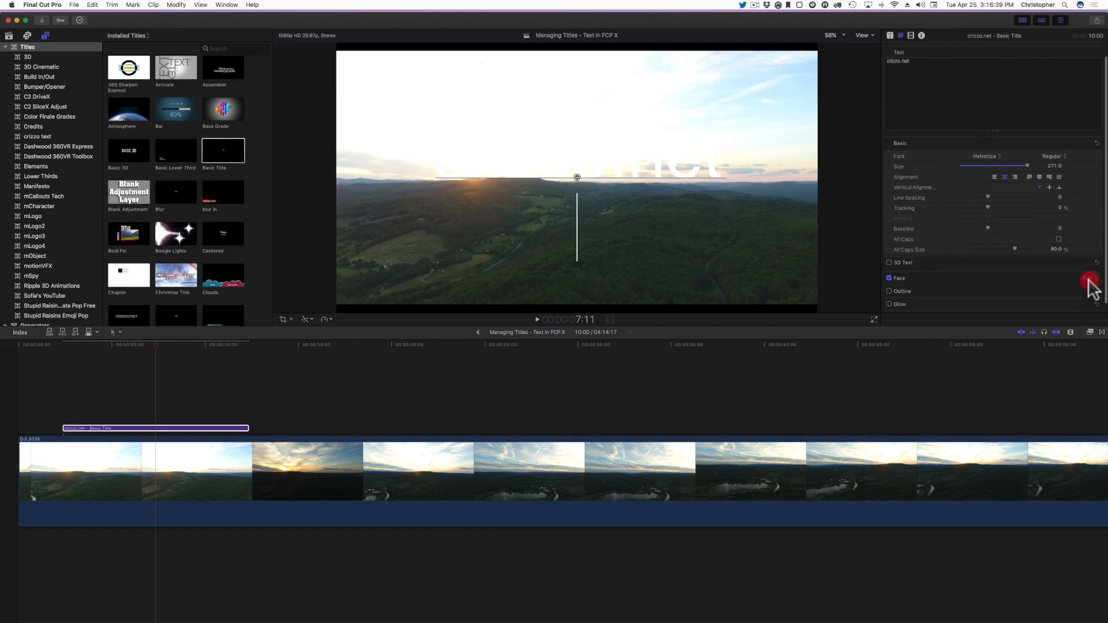
{"action": "left_click", "coordinate": [1088, 278]}
{"action": "left_click", "coordinate": [1064, 299]}
{"action": "left_click", "coordinate": [1042, 335]}
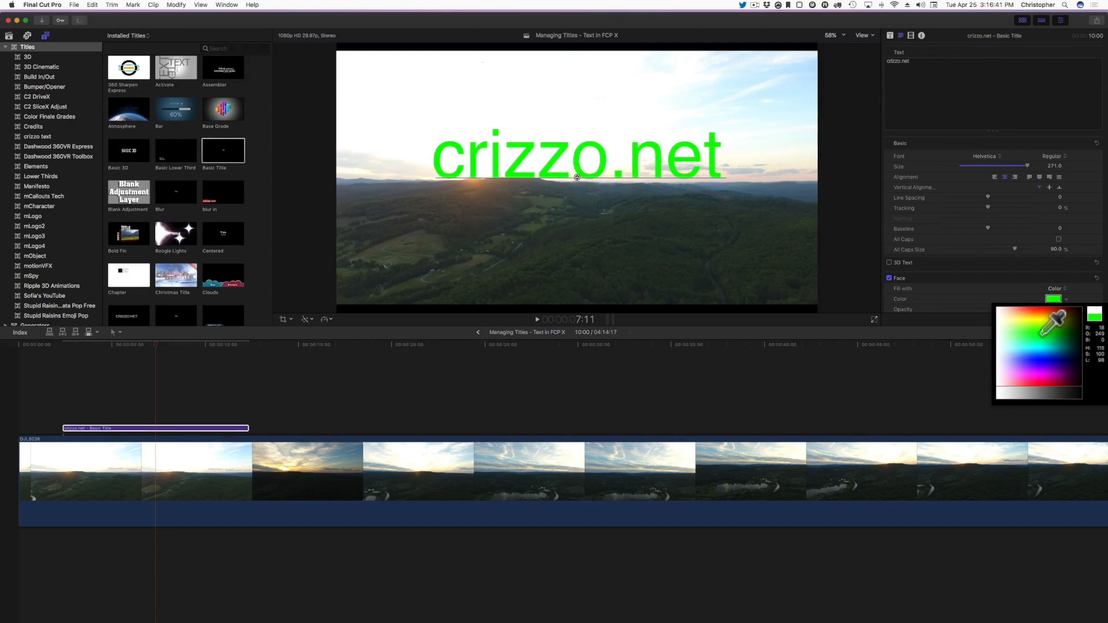
{"action": "left_click_drag", "start_coordinate": [1040, 335], "coordinate": [1051, 383]}
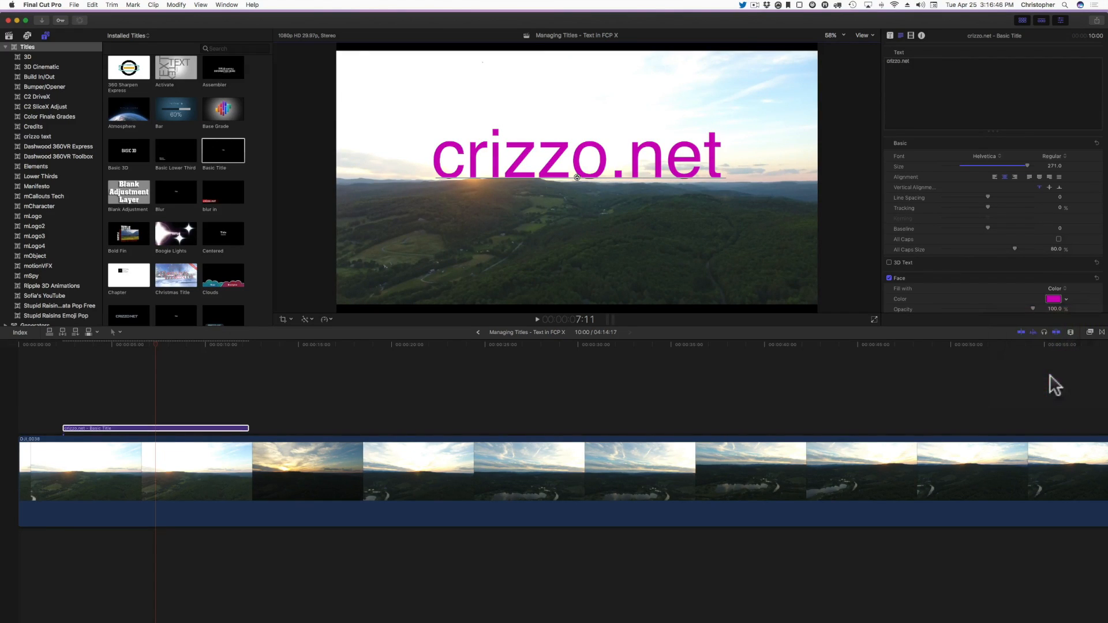
Step: Change the title's Face fill from a solid colour to a gradient
{"action": "left_click", "coordinate": [1056, 290]}
{"action": "left_click", "coordinate": [1056, 289]}
{"action": "left_click", "coordinate": [1056, 299]}
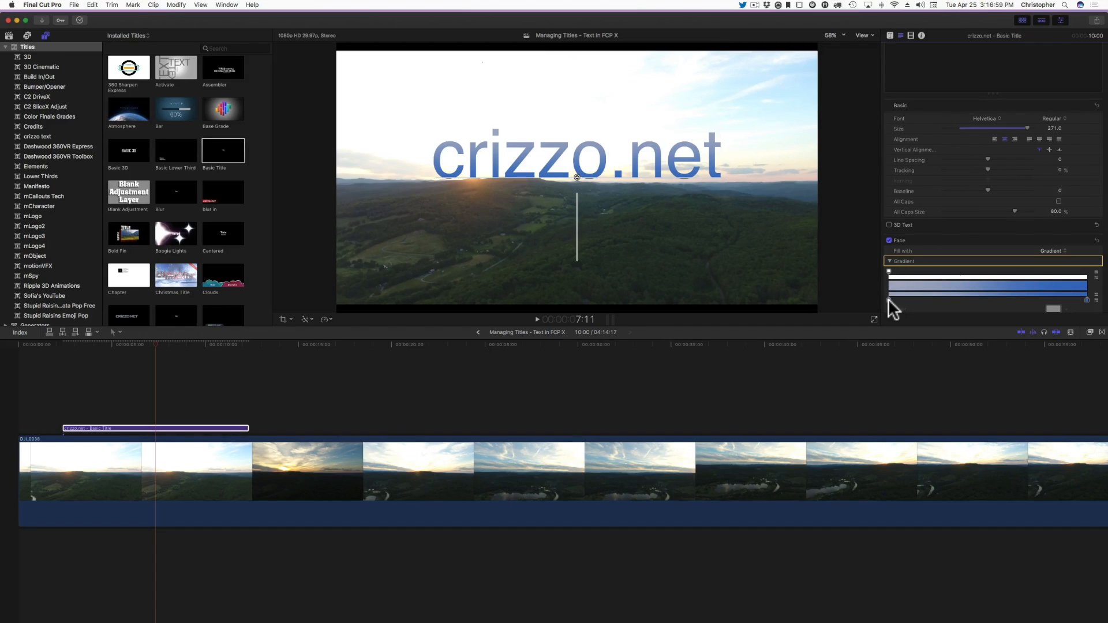
Step: Set the face gradient's start colour to a yellowish green, with its red value at 0.51
{"action": "double_click", "coordinate": [888, 298]}
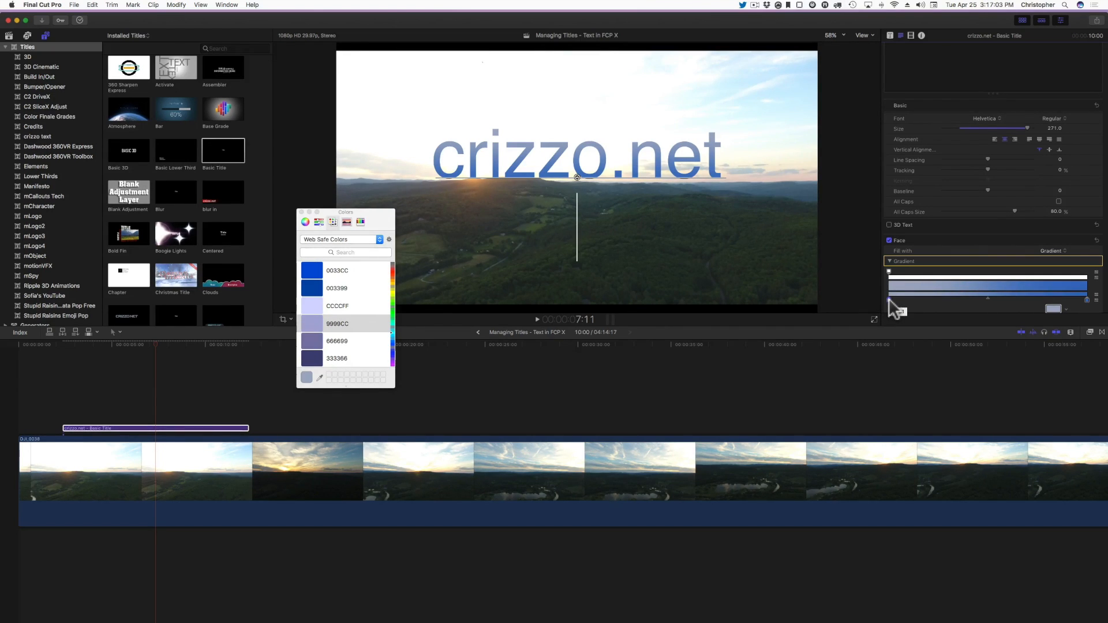
{"action": "left_click", "coordinate": [311, 270]}
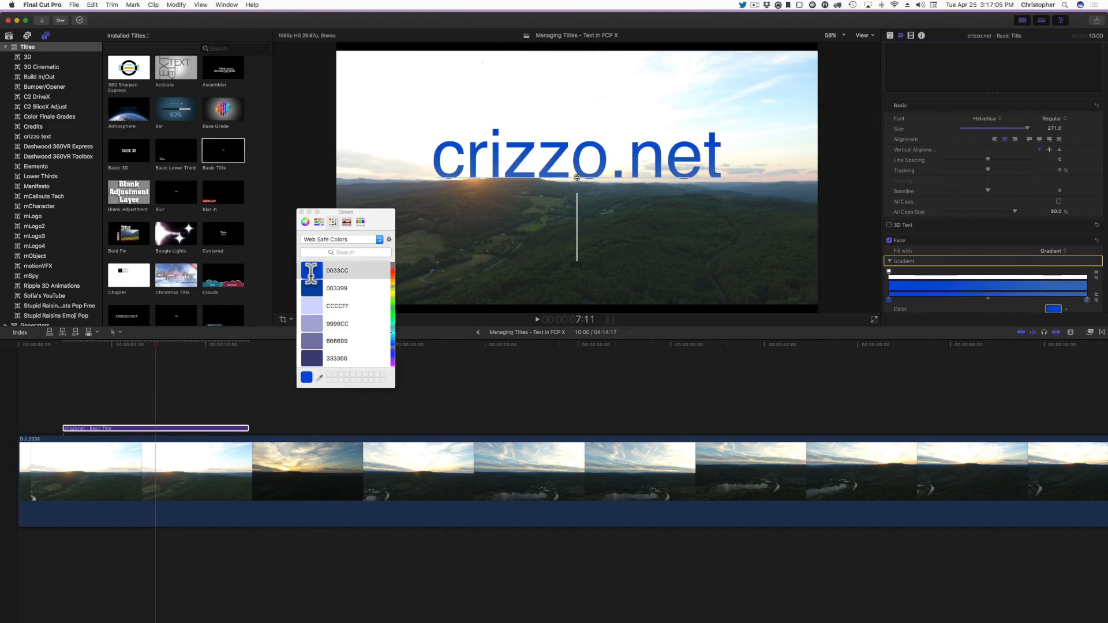
{"action": "left_click", "coordinate": [305, 222]}
{"action": "left_click", "coordinate": [372, 287]}
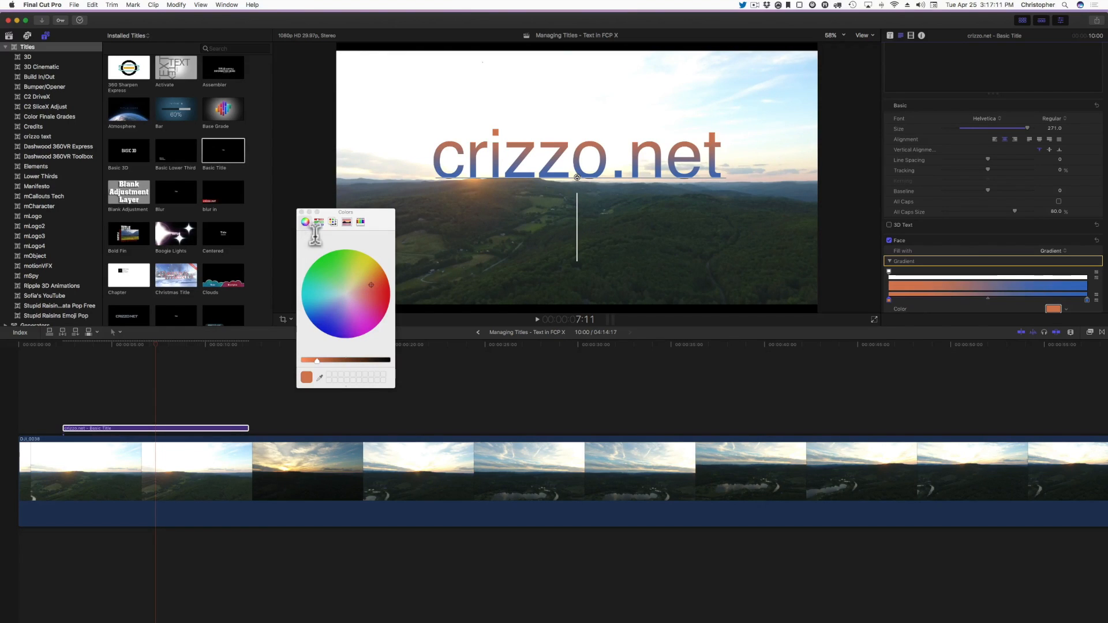
{"action": "left_click", "coordinate": [298, 213]}
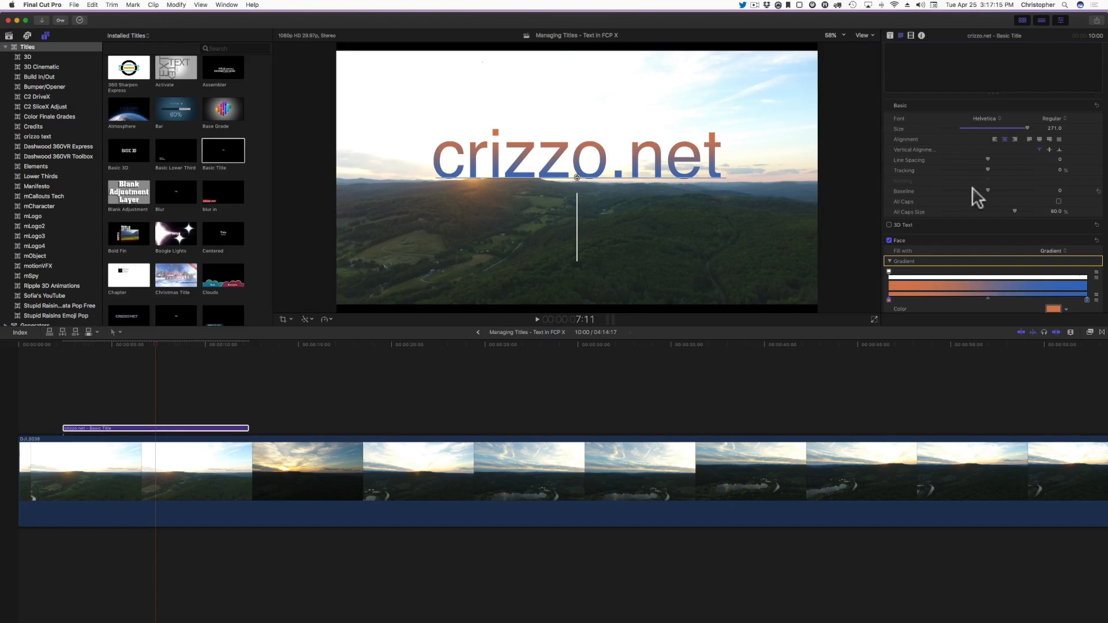
{"action": "scroll", "coordinate": [958, 245], "scroll_direction": "down", "scroll_amount": 4}
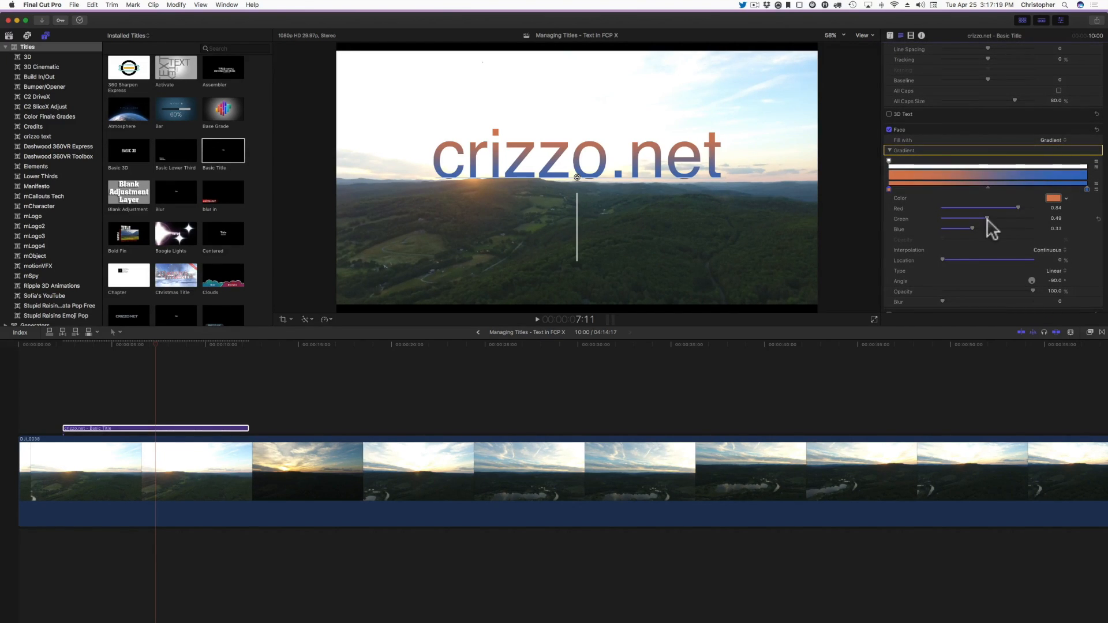
{"action": "mouse_move", "coordinate": [987, 220]}
{"action": "left_mouse_down"}
{"action": "mouse_move", "coordinate": [1024, 217]}
{"action": "mouse_move", "coordinate": [988, 207]}
{"action": "left_mouse_up"}
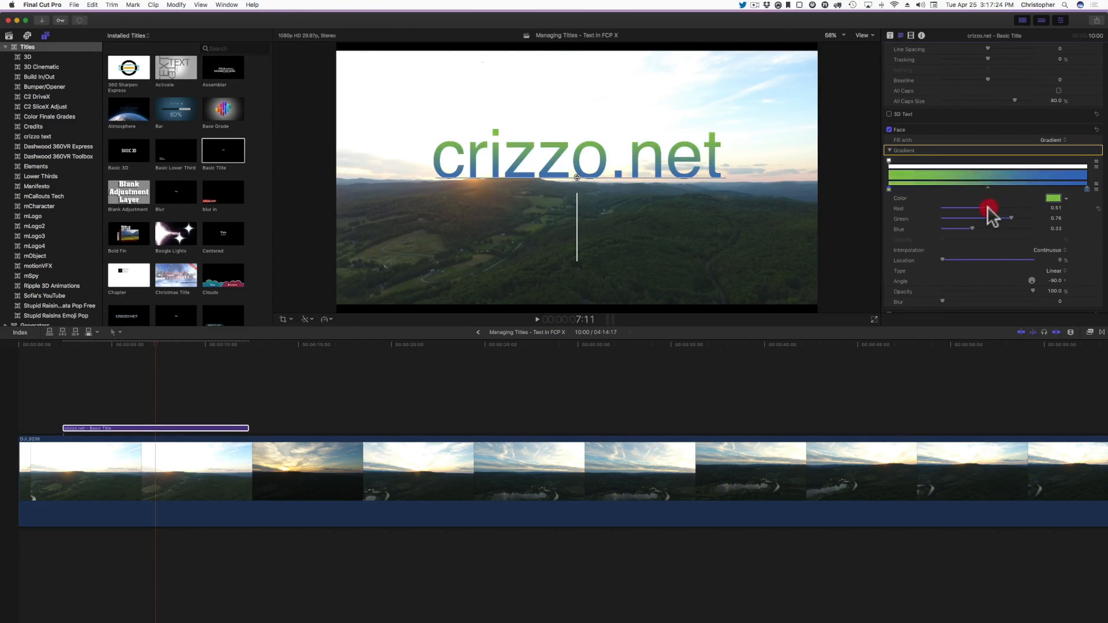
Step: Set the face gradient's end colour to a reddish brown, with red at 0.6 and green at 0.35
{"action": "double_click", "coordinate": [1087, 188]}
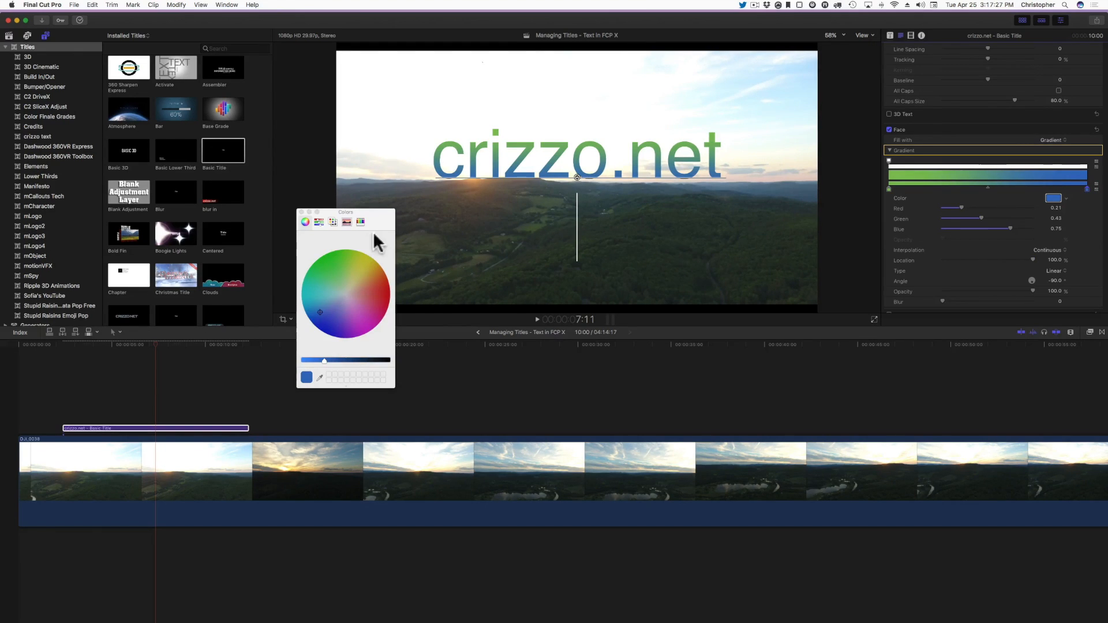
{"action": "left_click", "coordinate": [319, 269]}
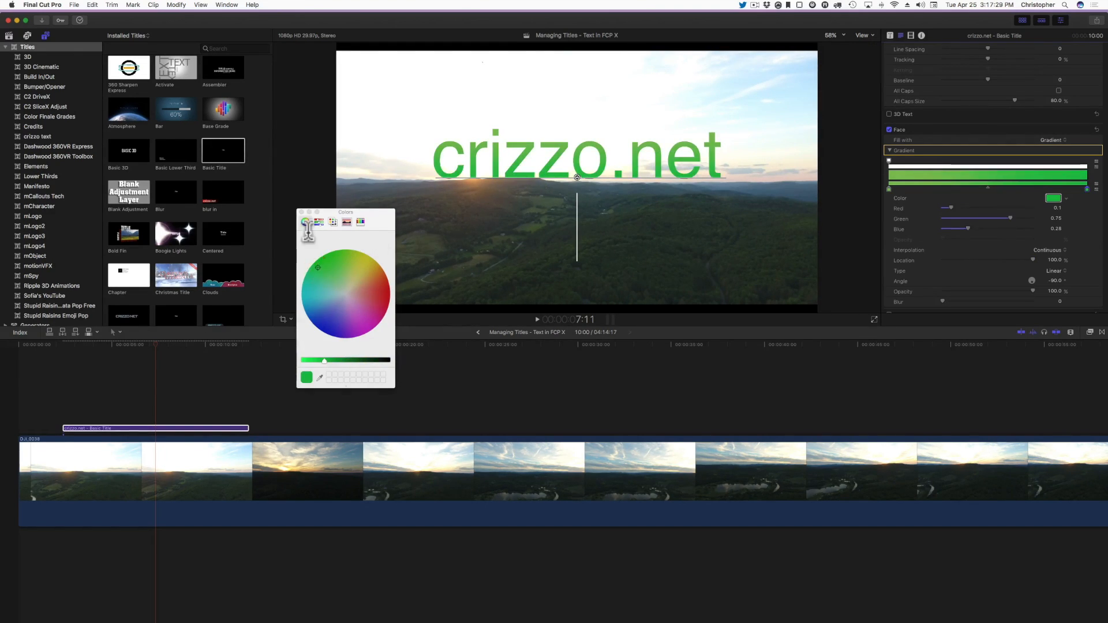
{"action": "left_click", "coordinate": [301, 212]}
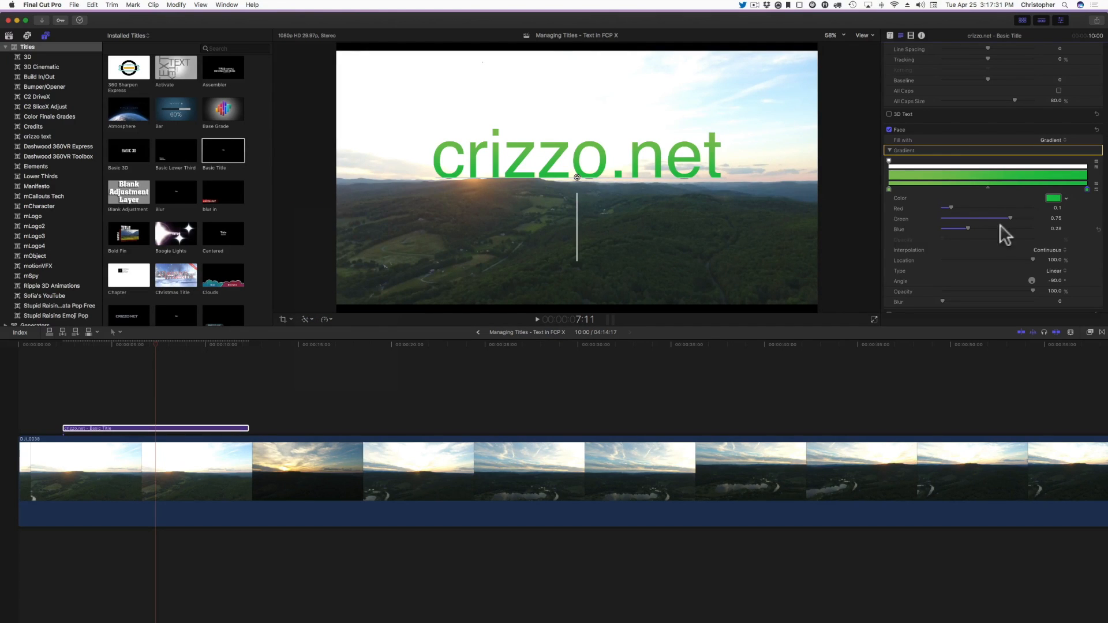
{"action": "mouse_move", "coordinate": [1008, 218]}
{"action": "left_mouse_down"}
{"action": "mouse_move", "coordinate": [974, 218]}
{"action": "mouse_move", "coordinate": [998, 204]}
{"action": "left_mouse_up"}
{"action": "left_click", "coordinate": [951, 208]}
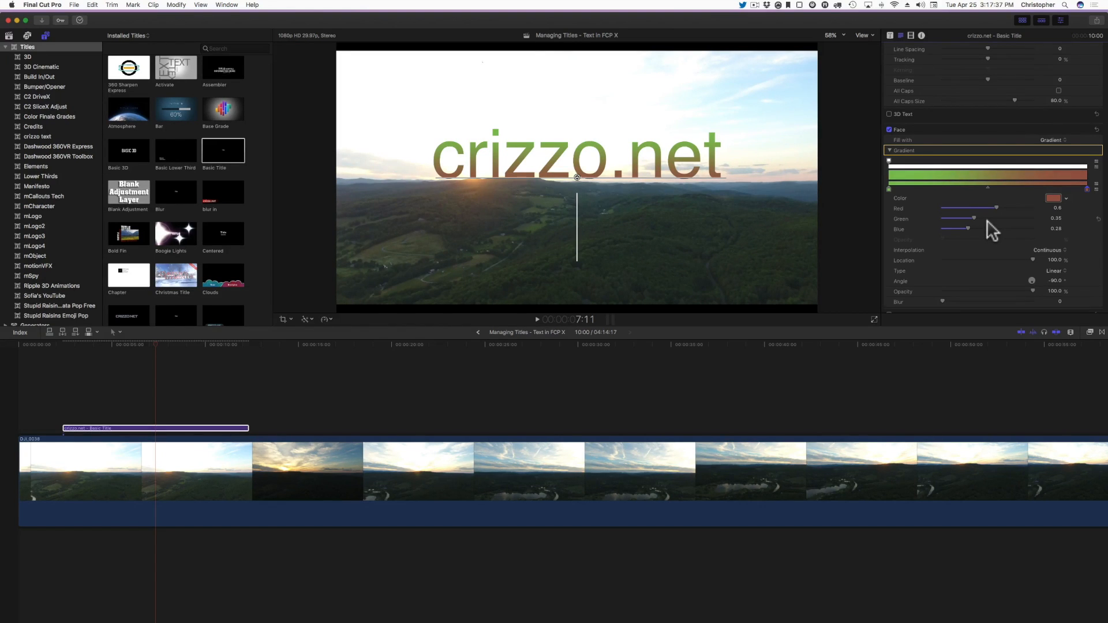
Step: Enable Outline, Glow and Drop Shadow for the title and show the Drop Shadow settings
{"action": "scroll", "coordinate": [987, 219], "scroll_direction": "down", "scroll_amount": 2}
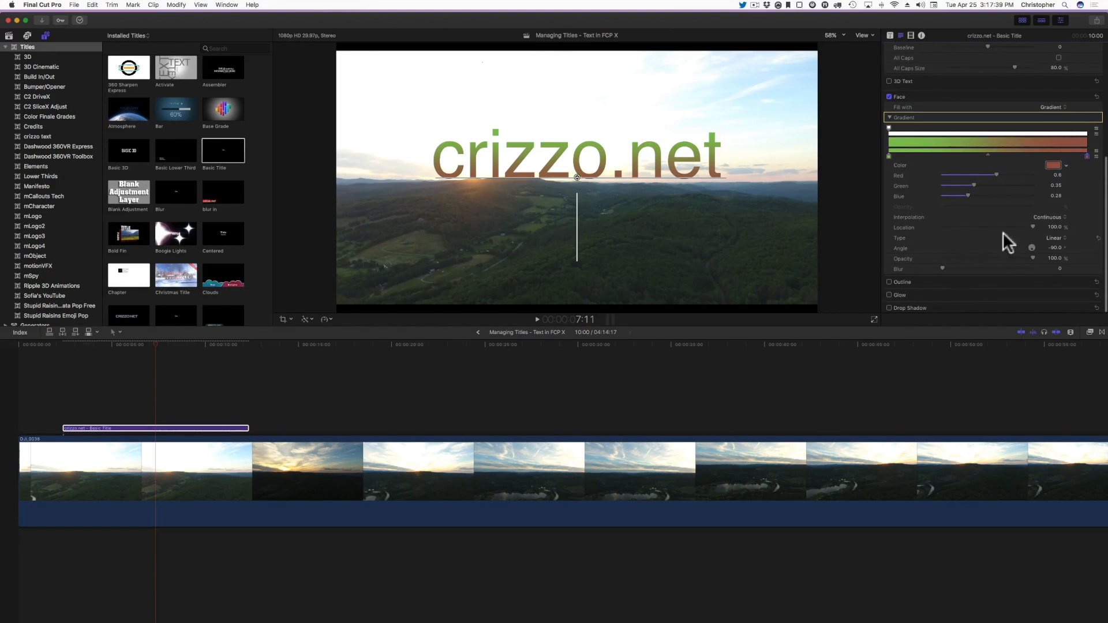
{"action": "left_click", "coordinate": [888, 282]}
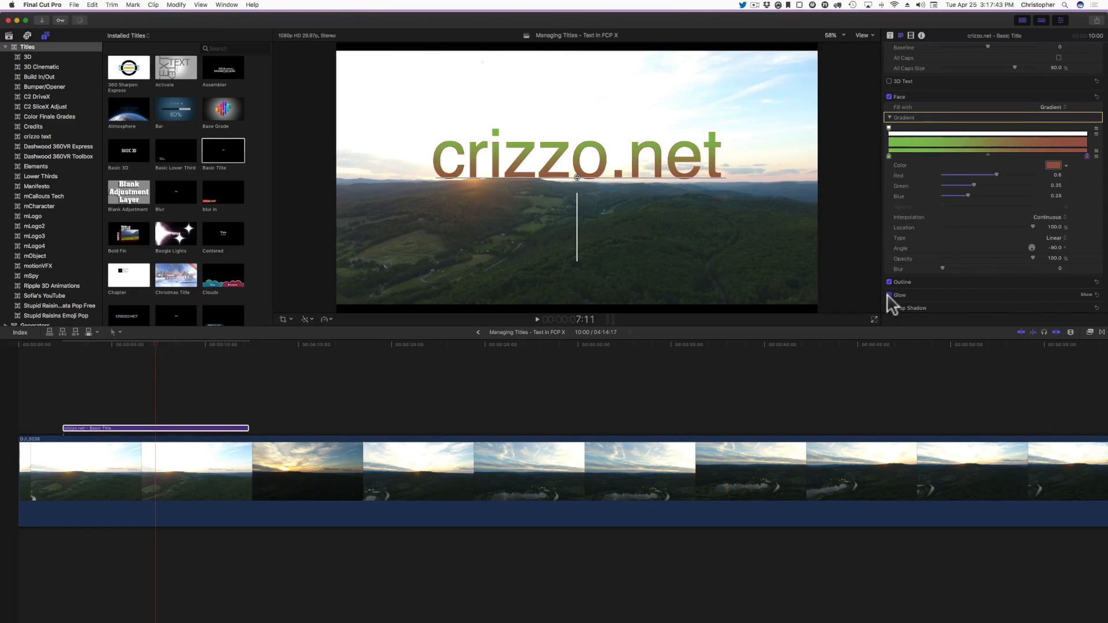
{"action": "left_click", "coordinate": [889, 295]}
{"action": "left_click", "coordinate": [889, 308]}
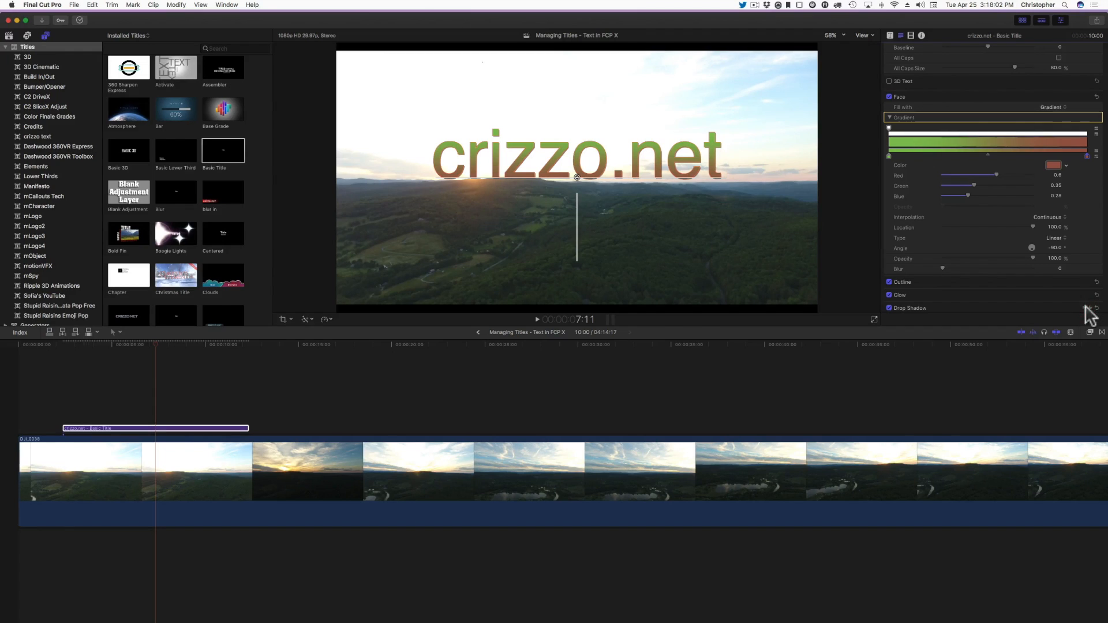
{"action": "scroll", "coordinate": [998, 262], "scroll_direction": "down", "scroll_amount": 3}
Step: Try a texture as the drop shadow's fill and return the fill to a plain colour
{"action": "left_click", "coordinate": [1056, 256]}
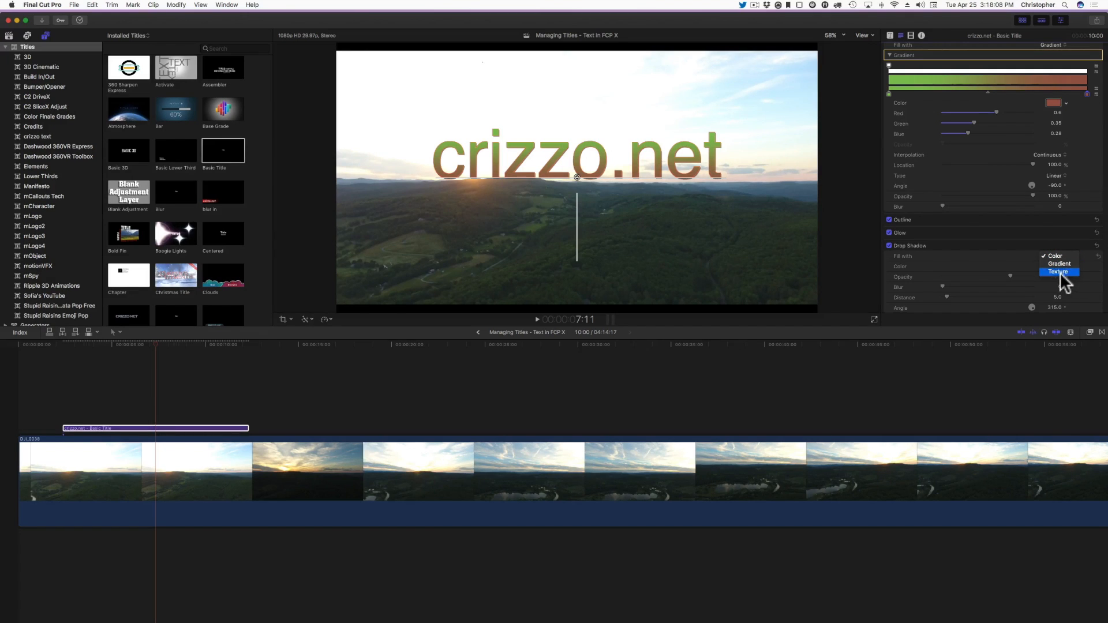
{"action": "left_click", "coordinate": [1060, 271]}
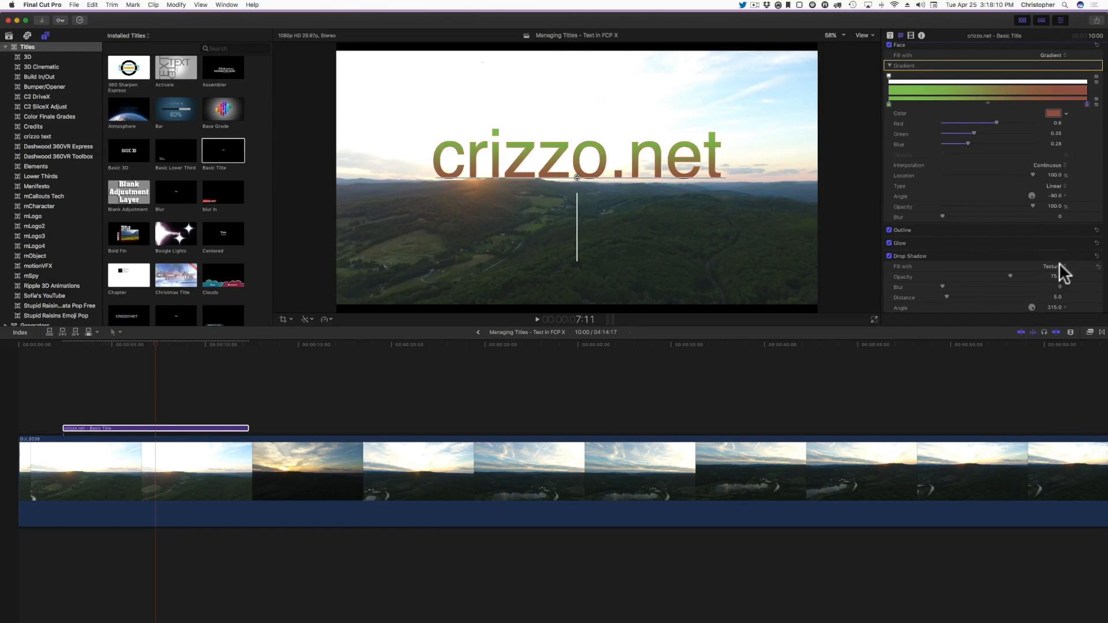
{"action": "left_click", "coordinate": [1050, 251]}
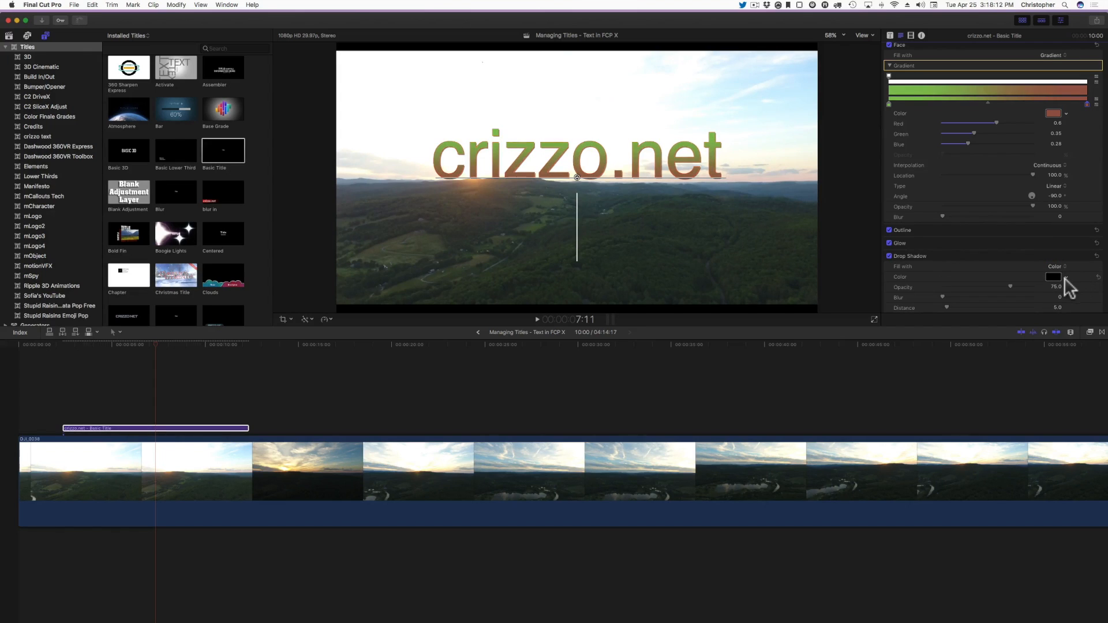
Step: Change the drop shadow's colour to bright magenta
{"action": "left_click", "coordinate": [1065, 278]}
{"action": "left_click", "coordinate": [1047, 315]}
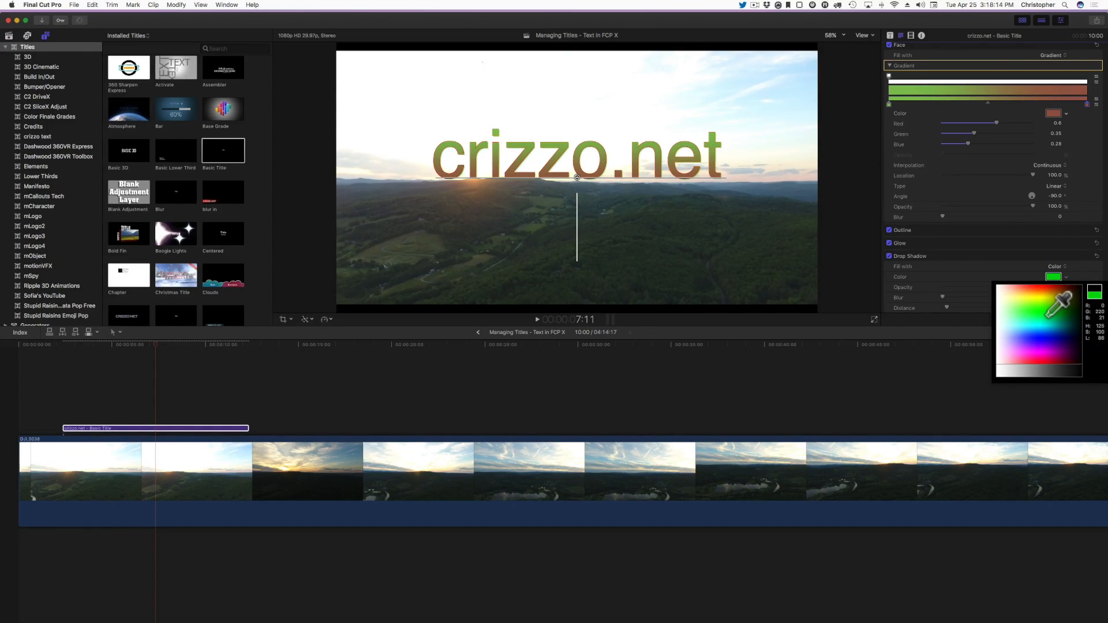
{"action": "left_click_drag", "start_coordinate": [1047, 317], "coordinate": [1036, 356]}
{"action": "left_click", "coordinate": [1036, 355]}
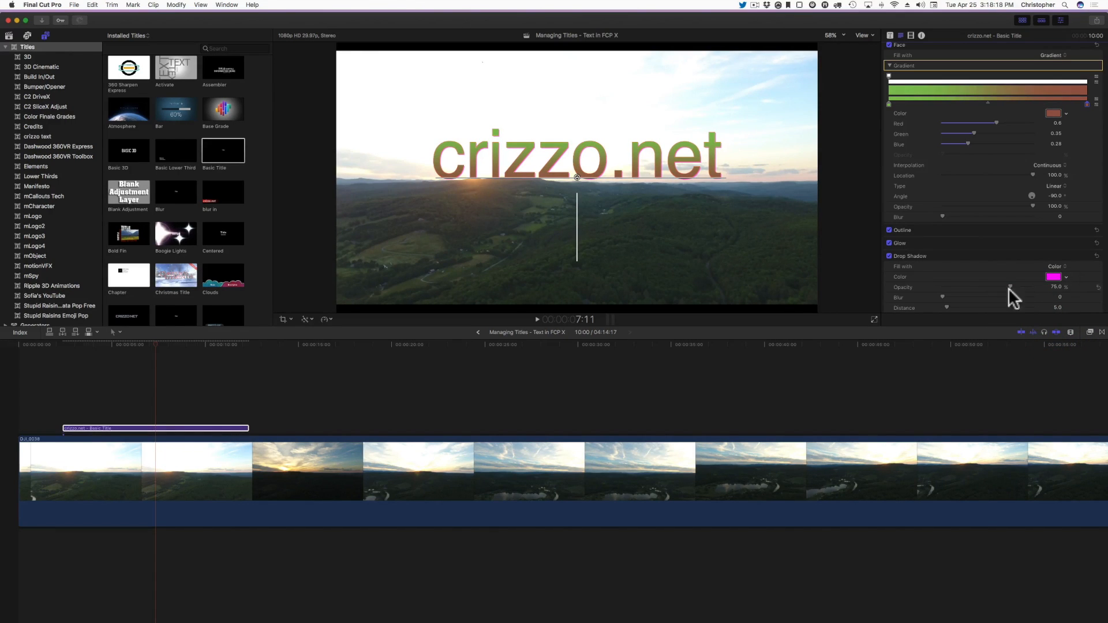
Step: Adjust the magenta drop shadow to a distance of 37, a blur of 2.21 and an opacity of 19.93%
{"action": "left_click_drag", "start_coordinate": [1012, 287], "coordinate": [1062, 286]}
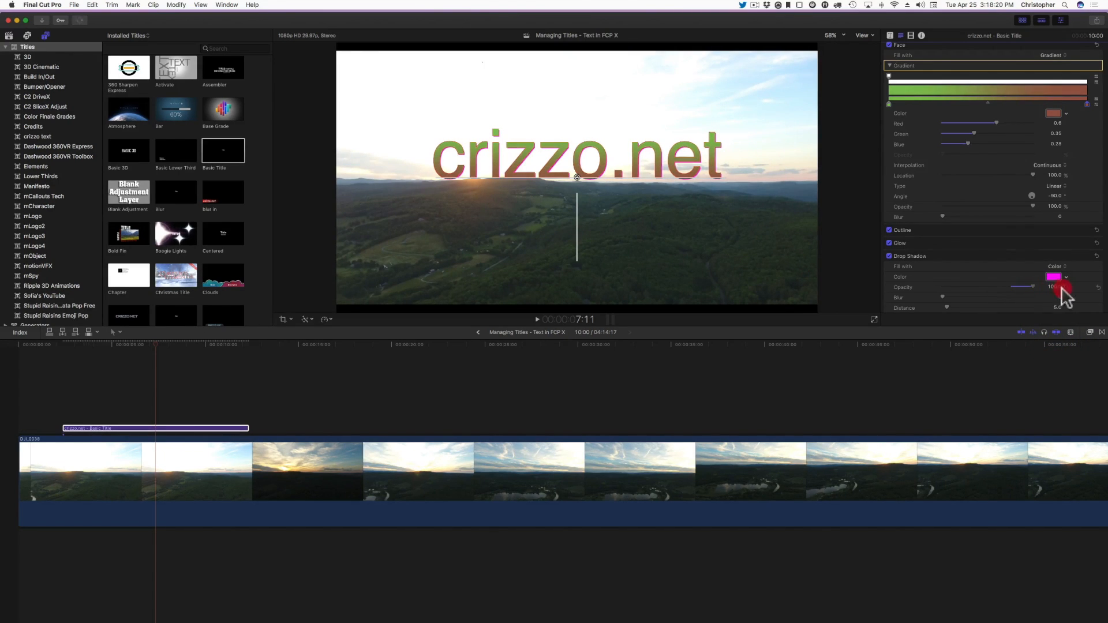
{"action": "left_click_drag", "start_coordinate": [947, 306], "coordinate": [1011, 285]}
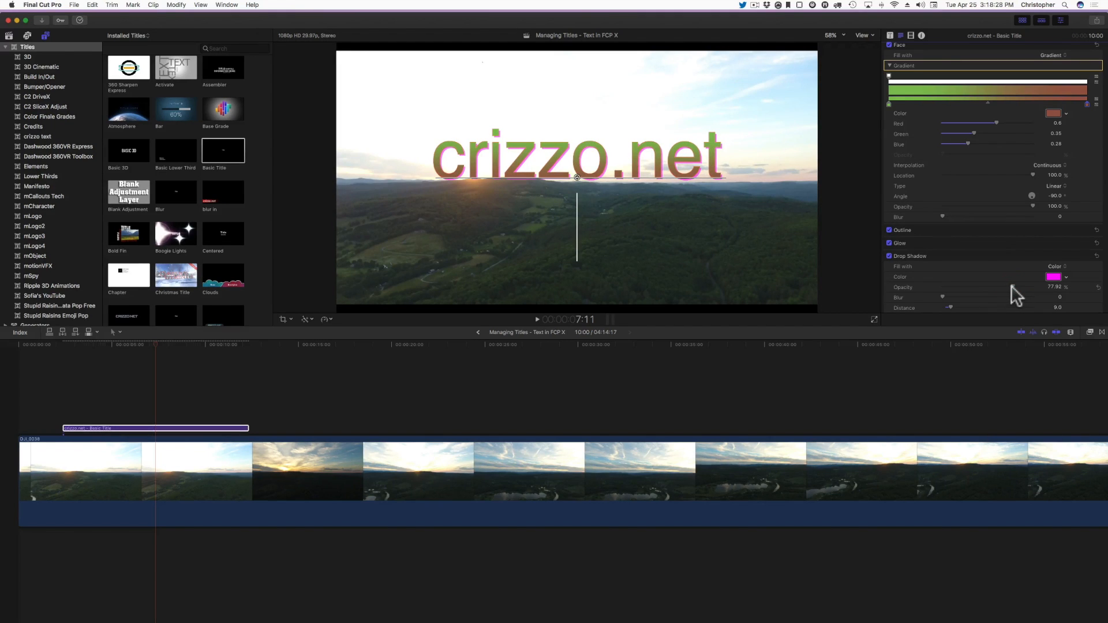
{"action": "left_click", "coordinate": [994, 286]}
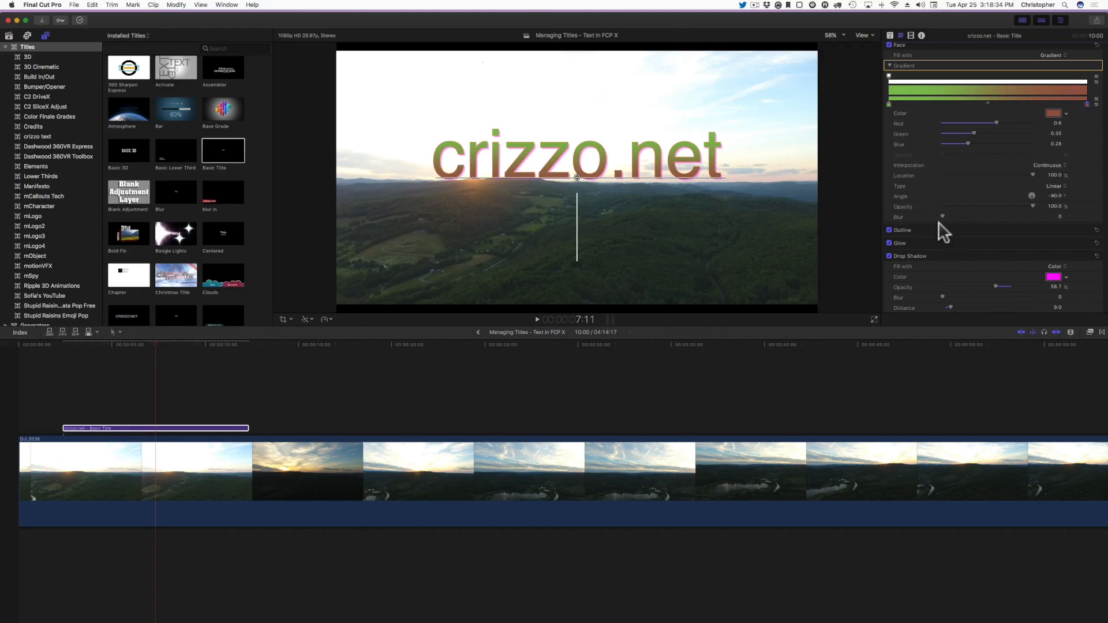
{"action": "left_click_drag", "start_coordinate": [943, 297], "coordinate": [995, 295]}
{"action": "left_click_drag", "start_coordinate": [959, 305], "coordinate": [975, 308]}
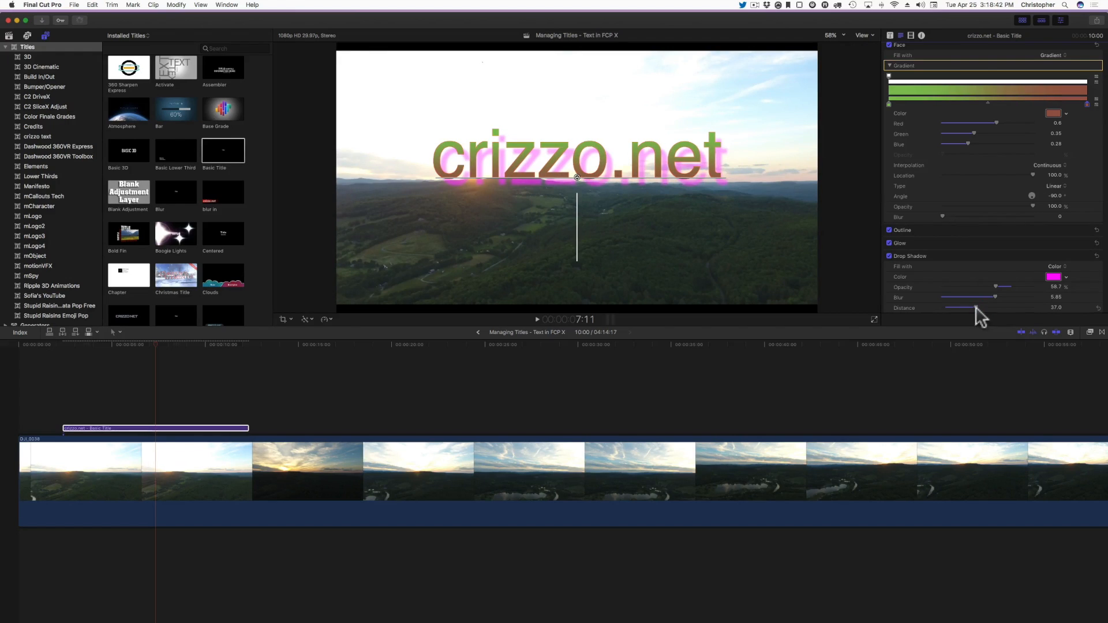
{"action": "left_click", "coordinate": [995, 295]}
{"action": "left_click_drag", "start_coordinate": [1020, 296], "coordinate": [942, 287]}
{"action": "left_click", "coordinate": [961, 286]}
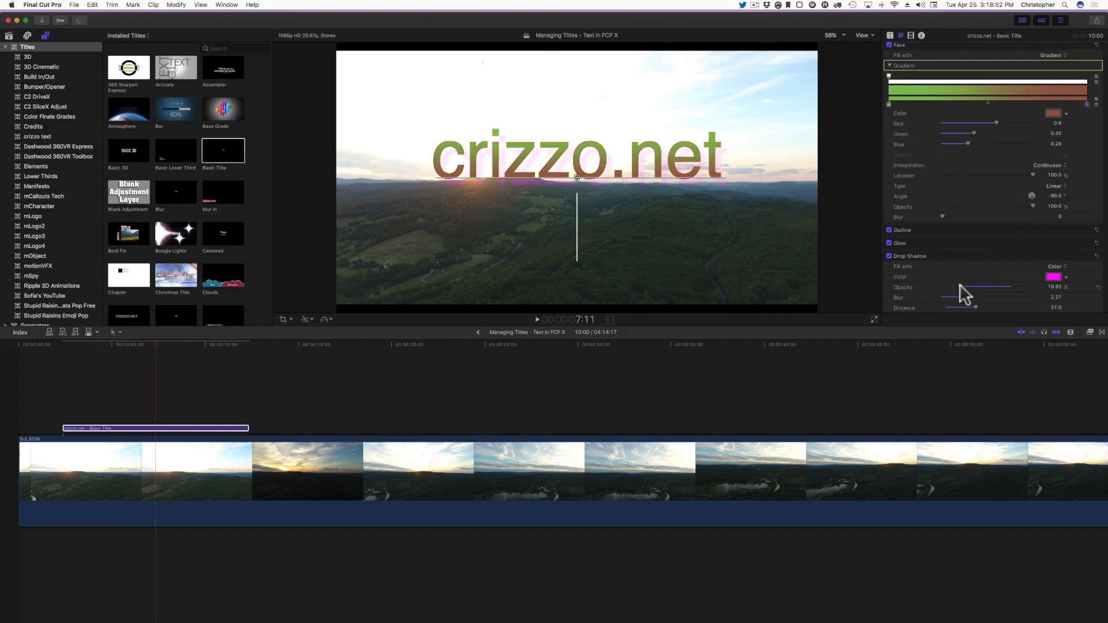
Step: Apply the 2D preset text style Retro Neue to the title
{"action": "scroll", "coordinate": [1003, 229], "scroll_direction": "up", "scroll_amount": 10}
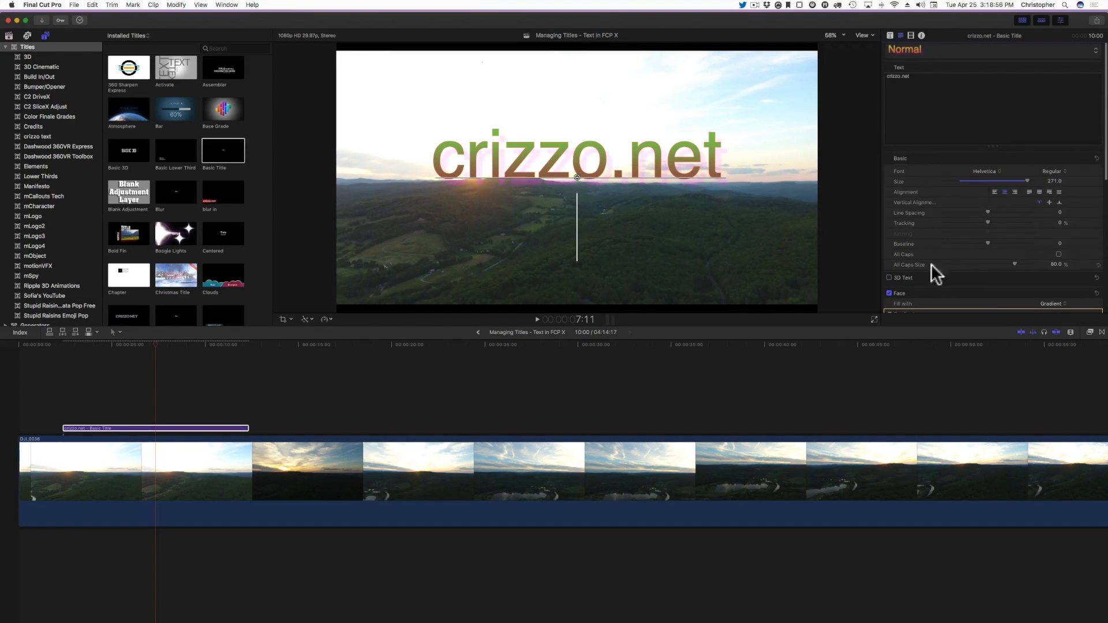
{"action": "left_click", "coordinate": [1054, 48]}
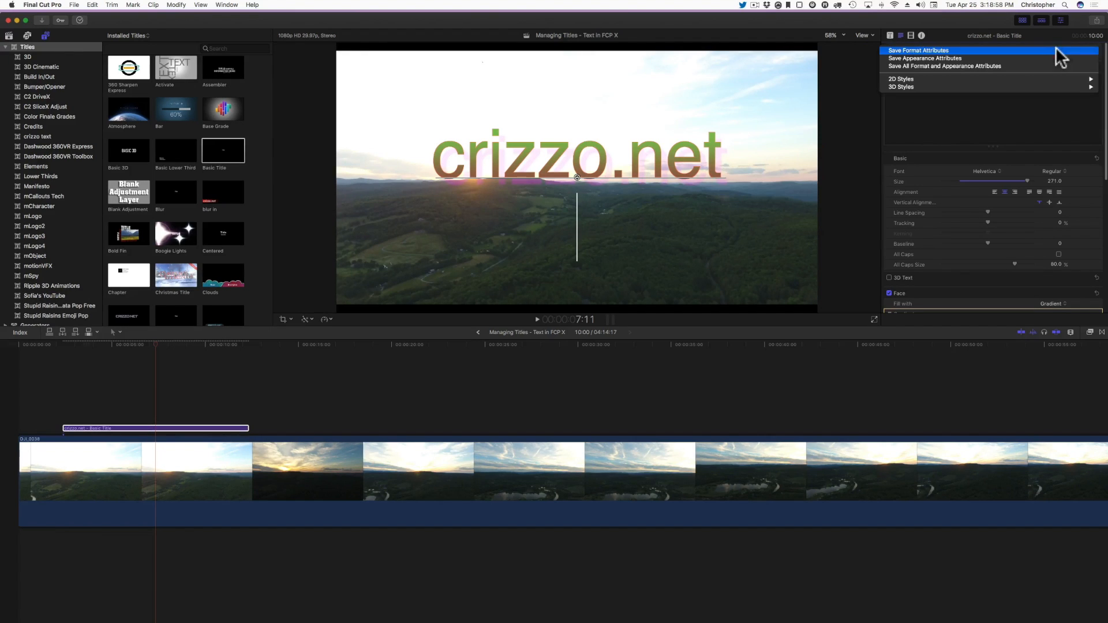
{"action": "mouse_move", "coordinate": [905, 75]}
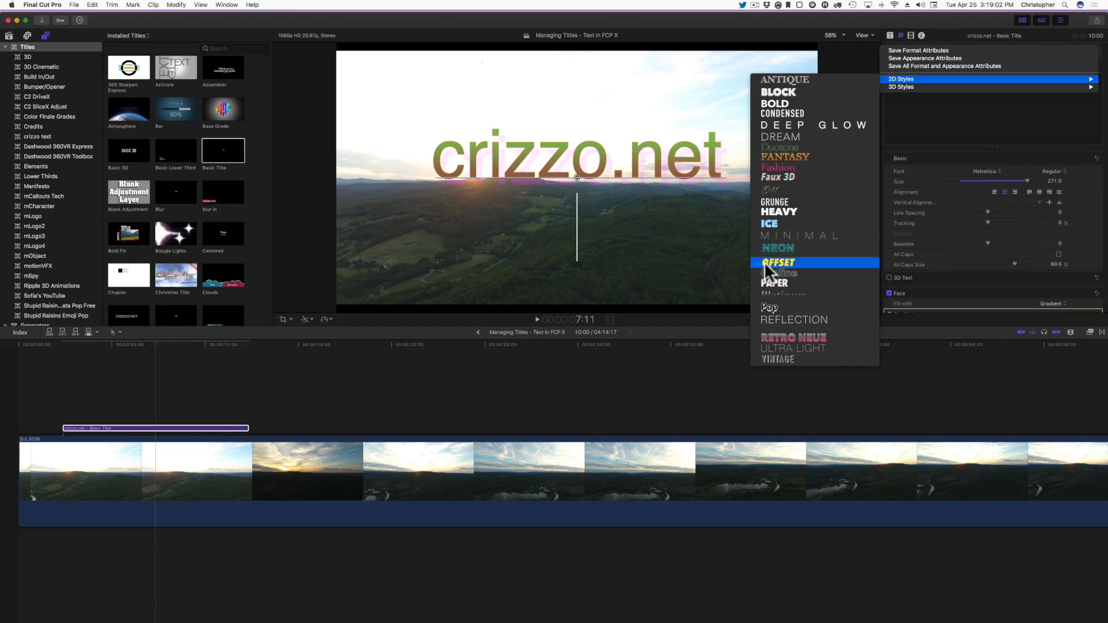
{"action": "left_click", "coordinate": [788, 333]}
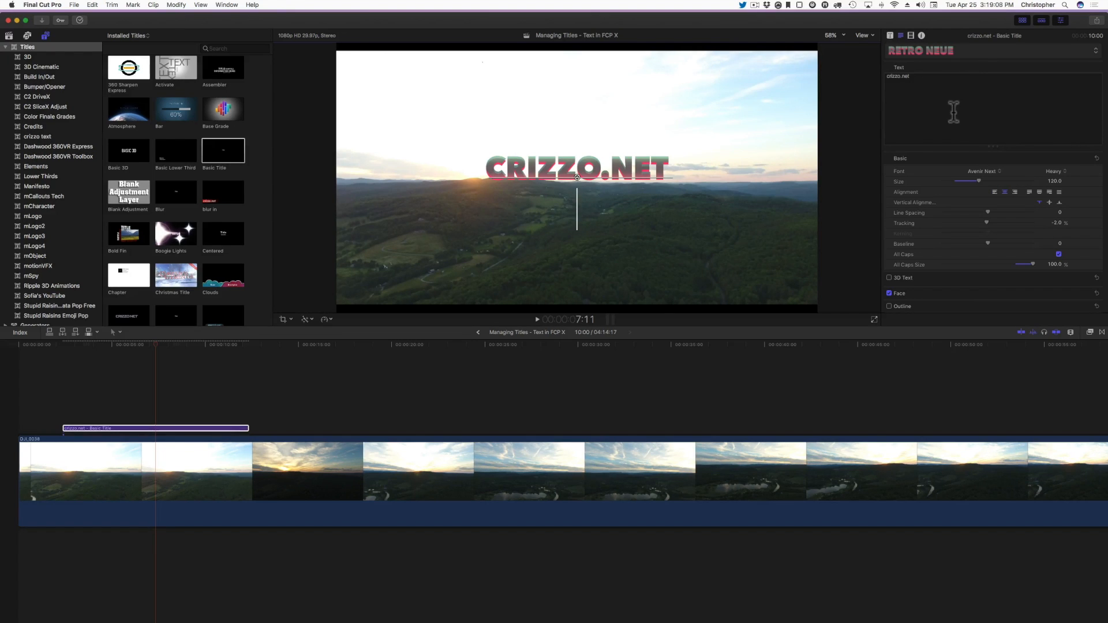
Step: Change the title's font to BLACK OPS 2 and set its size to 149
{"action": "left_click", "coordinate": [994, 169]}
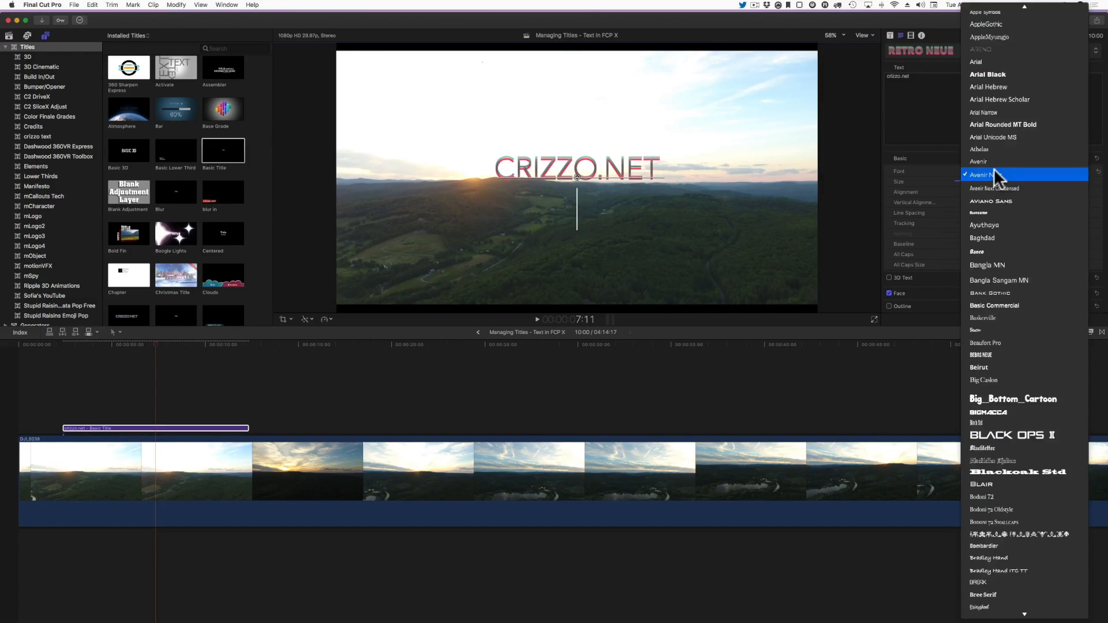
{"action": "scroll", "coordinate": [1005, 222], "scroll_direction": "up", "scroll_amount": 5}
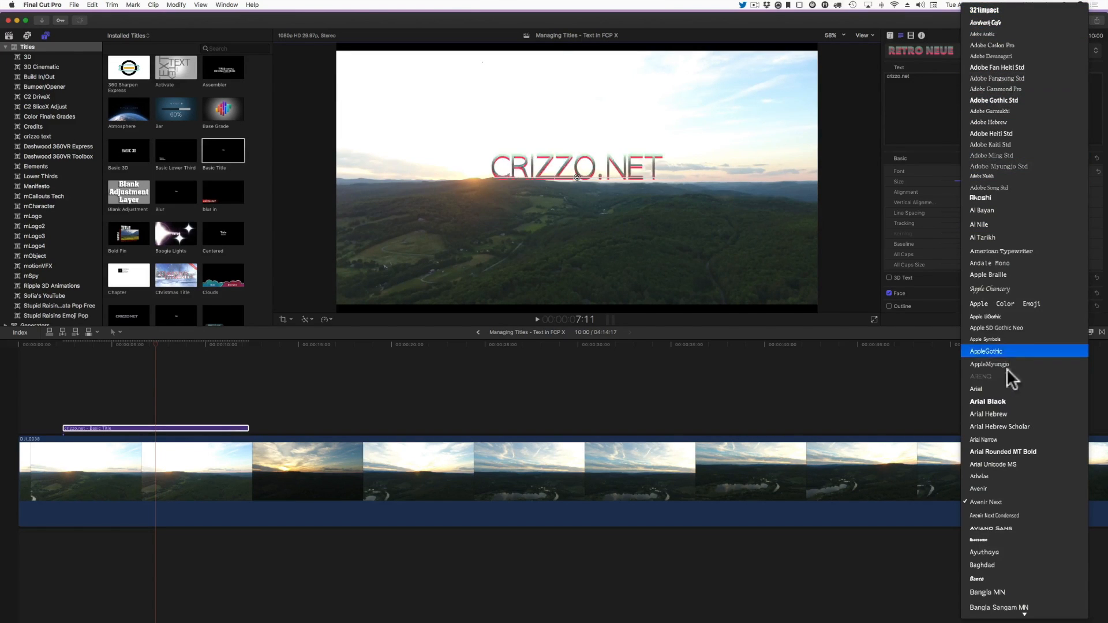
{"action": "scroll", "coordinate": [998, 399], "scroll_direction": "down", "scroll_amount": 15}
{"action": "scroll", "coordinate": [998, 399], "scroll_direction": "up", "scroll_amount": 5}
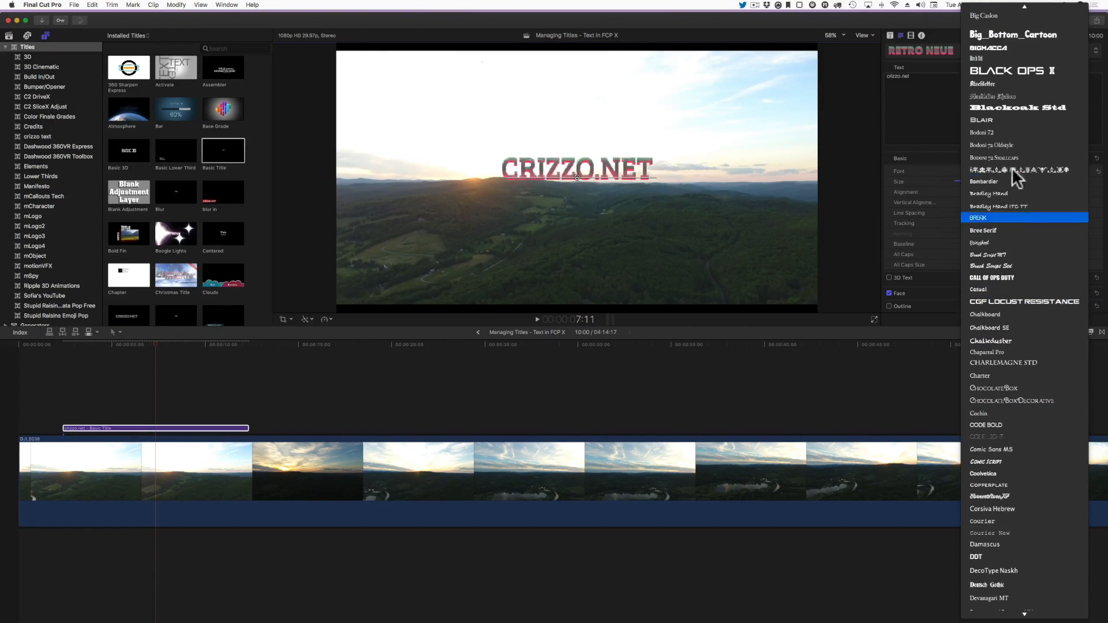
{"action": "left_click", "coordinate": [1006, 71]}
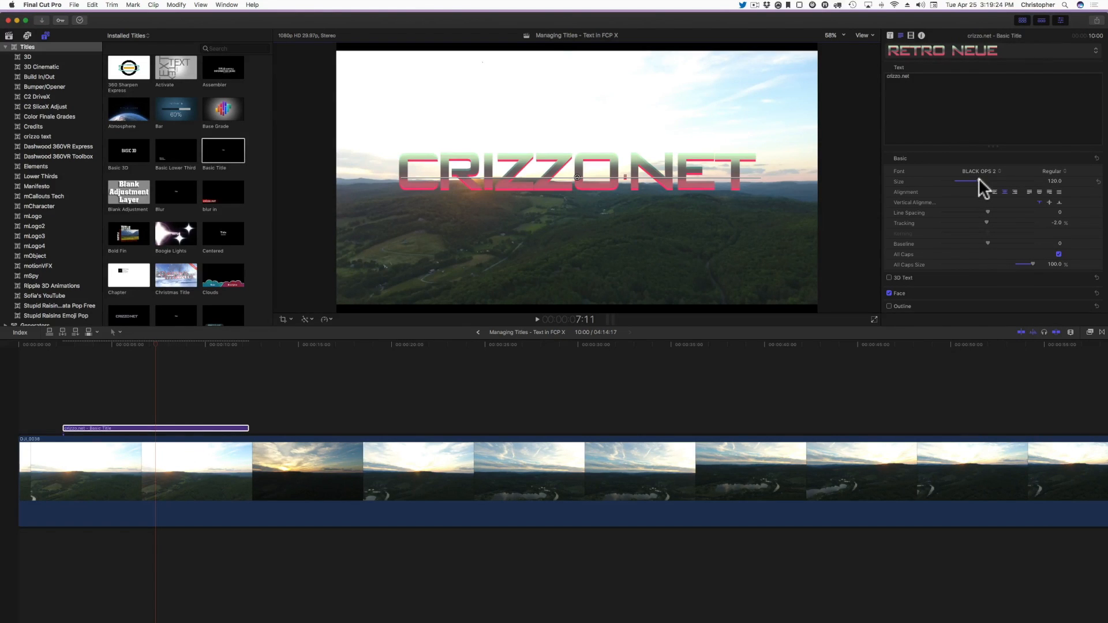
{"action": "left_click_drag", "start_coordinate": [979, 181], "coordinate": [987, 177]}
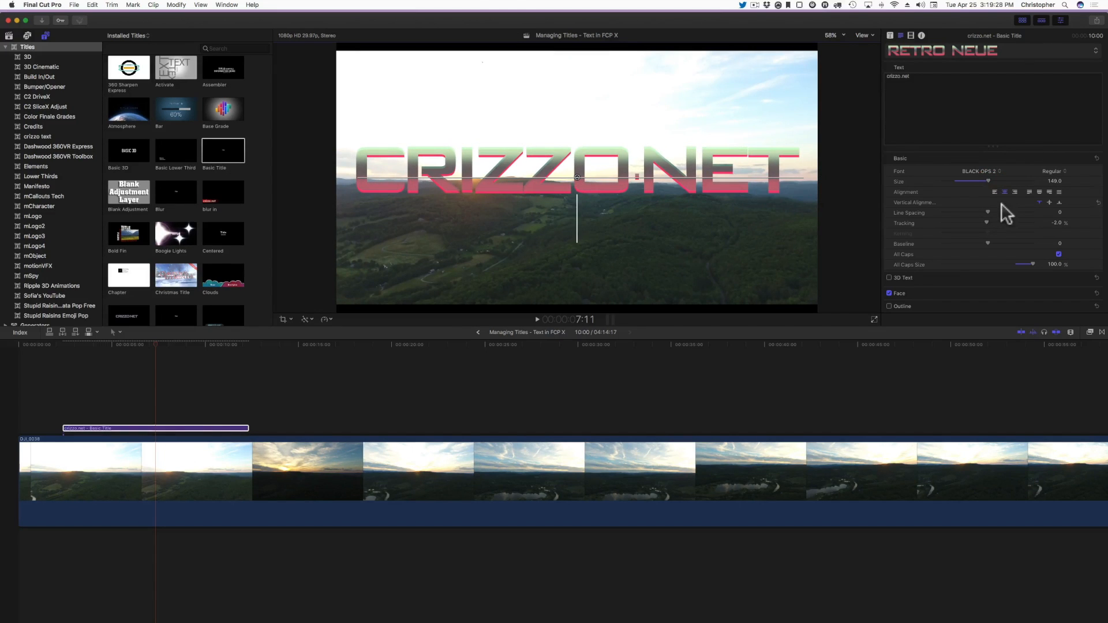
Step: Look through the title's published parameters and show its compositing, Transform, Crop and Distort settings
{"action": "left_click", "coordinate": [889, 35]}
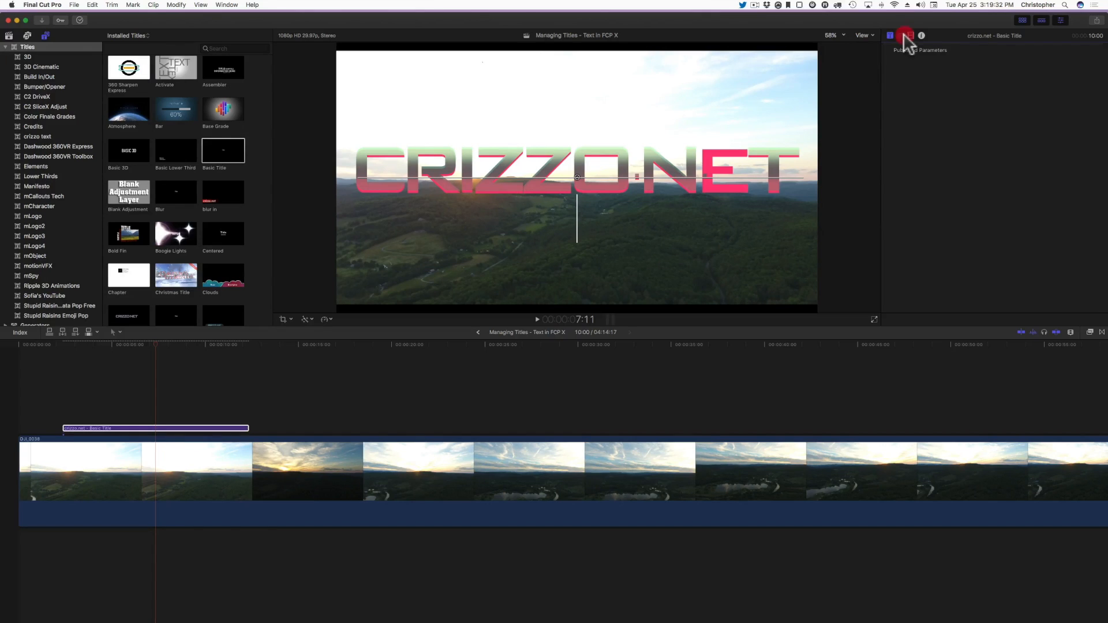
{"action": "left_click", "coordinate": [901, 35]}
{"action": "left_click", "coordinate": [911, 35]}
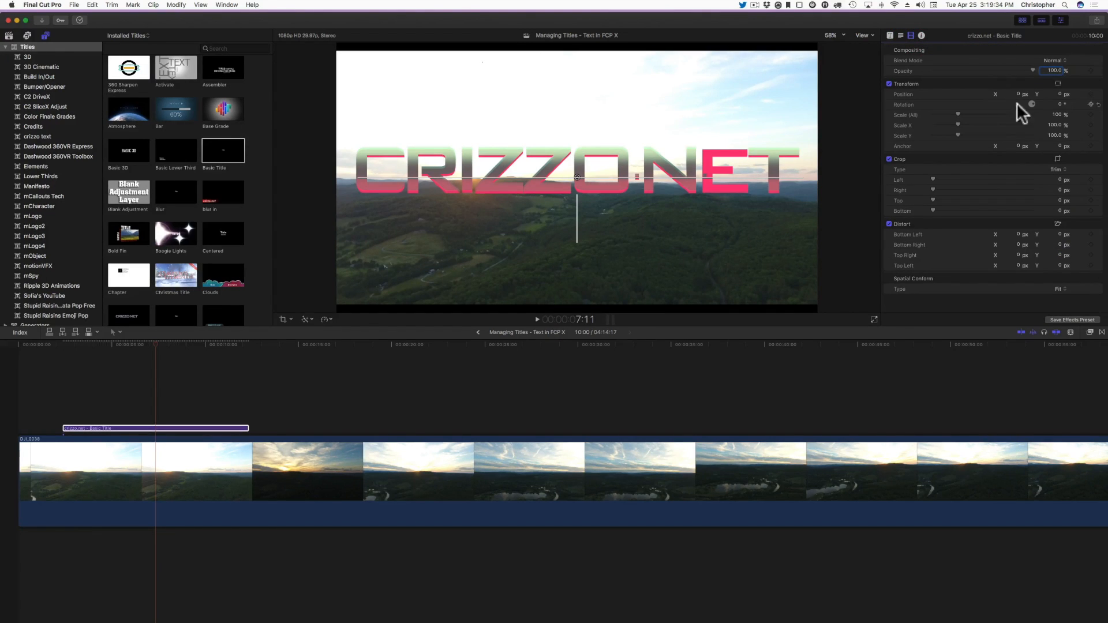
Step: Move the title down to the lower edge of the frame, at about X 46 px and Y -444 px
{"action": "left_click_drag", "start_coordinate": [1018, 94], "coordinate": [1076, 97]}
{"action": "left_click_drag", "start_coordinate": [589, 175], "coordinate": [588, 288]}
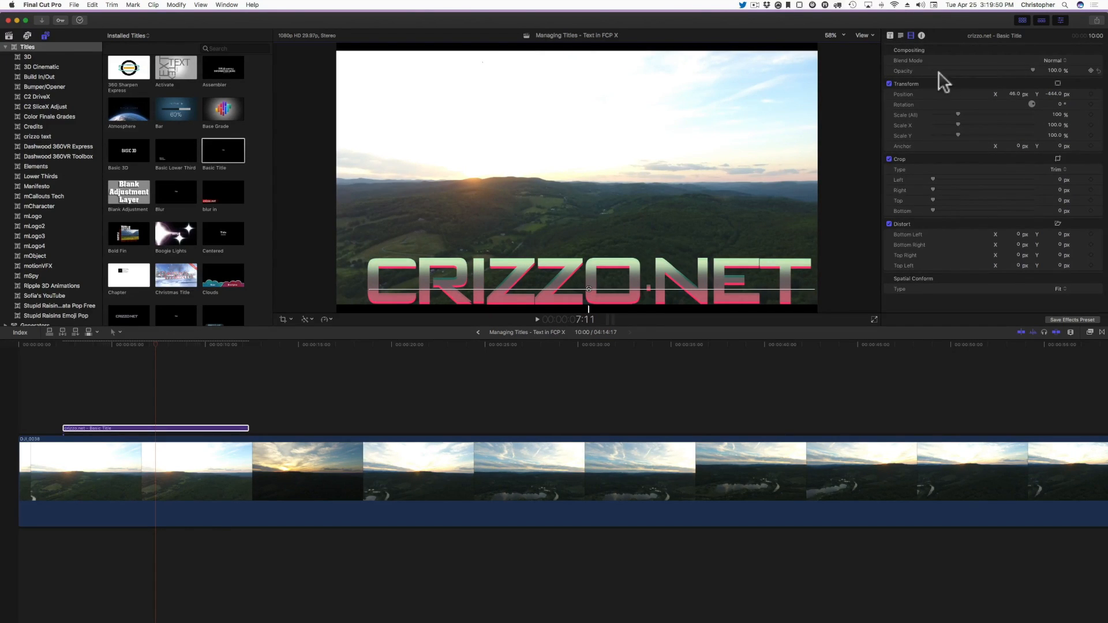
Step: Try the Hard Light blend mode on the title, then set its blend mode to Overlay
{"action": "left_click", "coordinate": [1054, 60]}
{"action": "left_click", "coordinate": [1055, 177]}
{"action": "left_click", "coordinate": [1040, 55]}
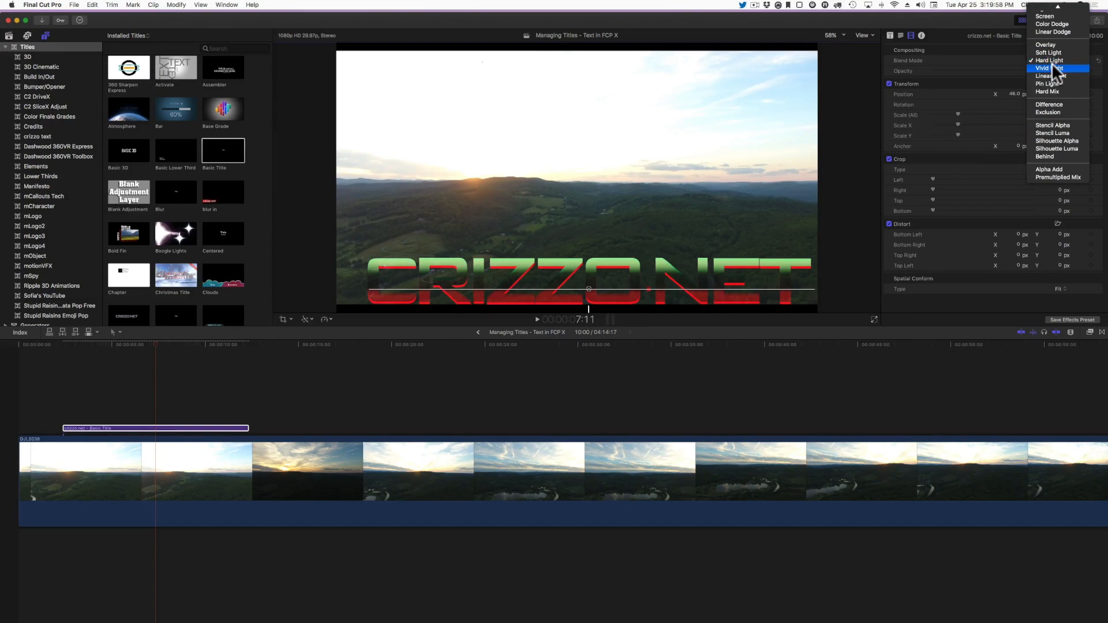
{"action": "left_click", "coordinate": [1046, 46]}
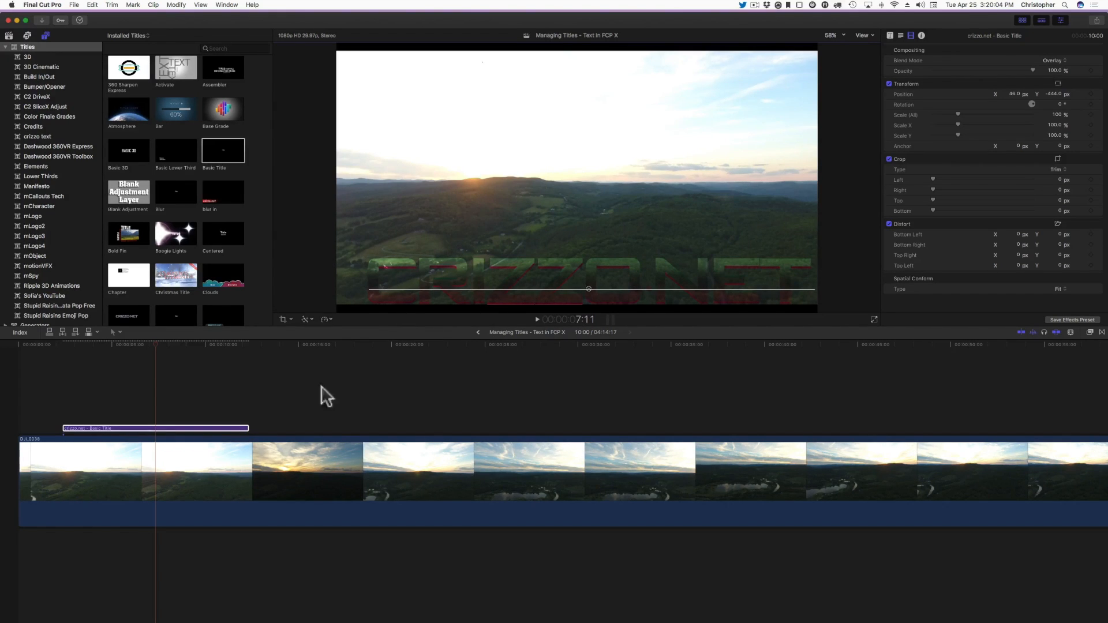
Step: Play the timeline from just before the title to check how it blends with the moving aerial footage
{"action": "left_click", "coordinate": [46, 344]}
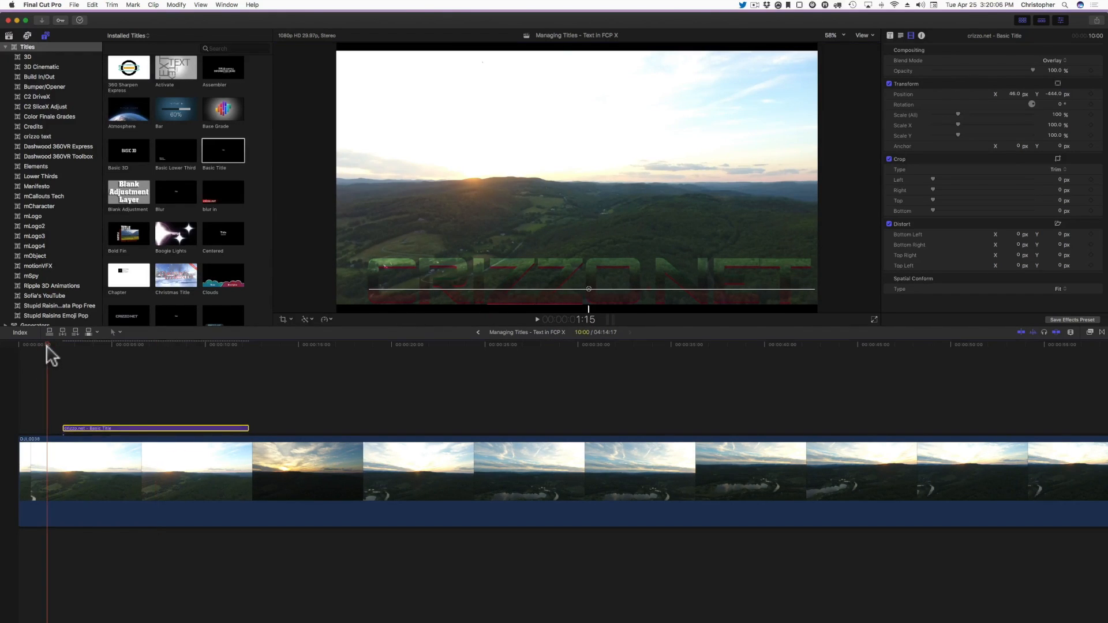
{"action": "key", "text": "space"}
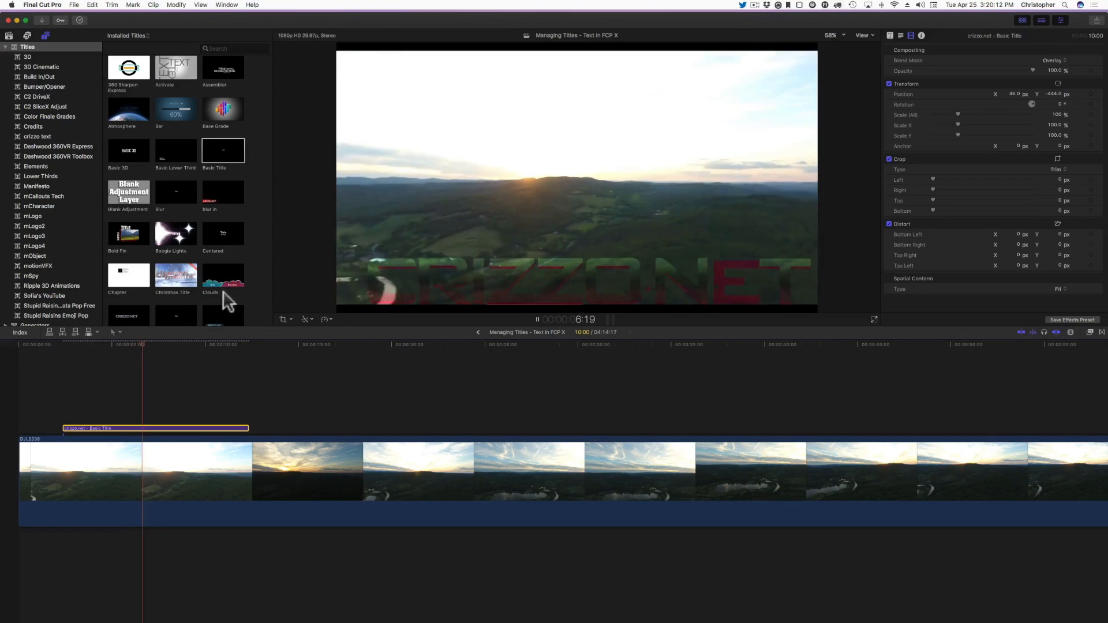
{"action": "left_click", "coordinate": [536, 320]}
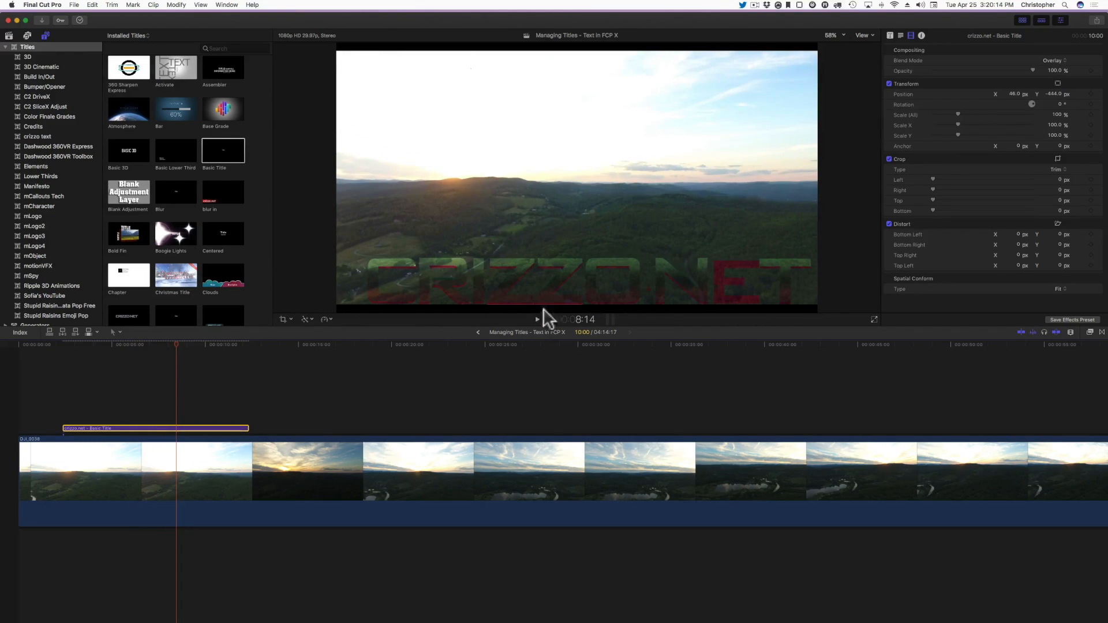
Step: Open the title's blend mode choices again and go to the beginning of the list
{"action": "left_click", "coordinate": [1047, 58]}
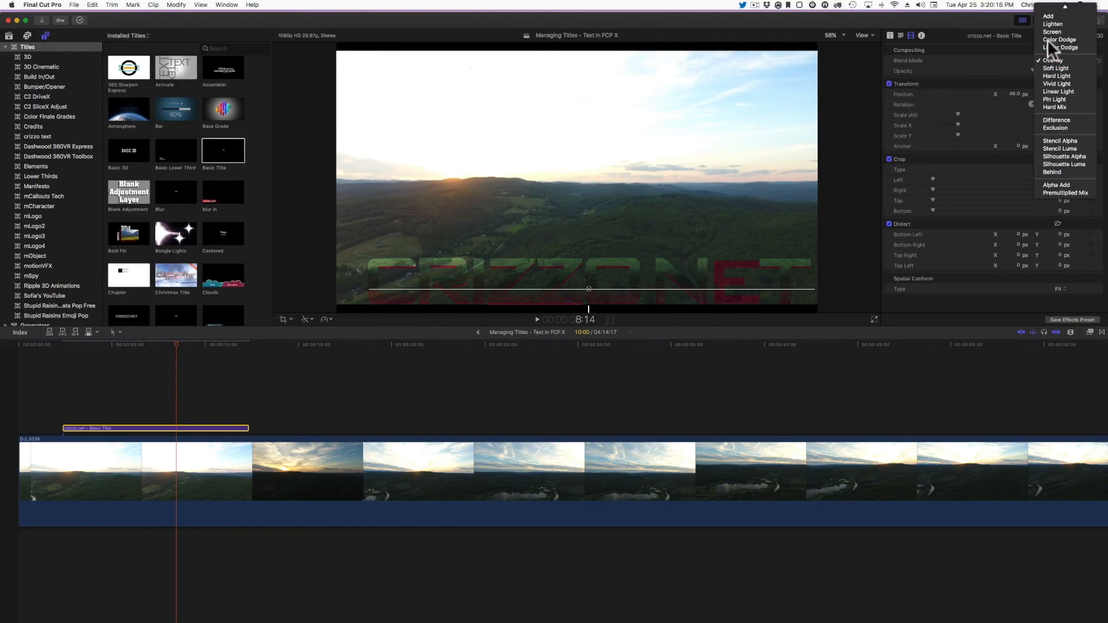
{"action": "left_click", "coordinate": [1065, 8]}
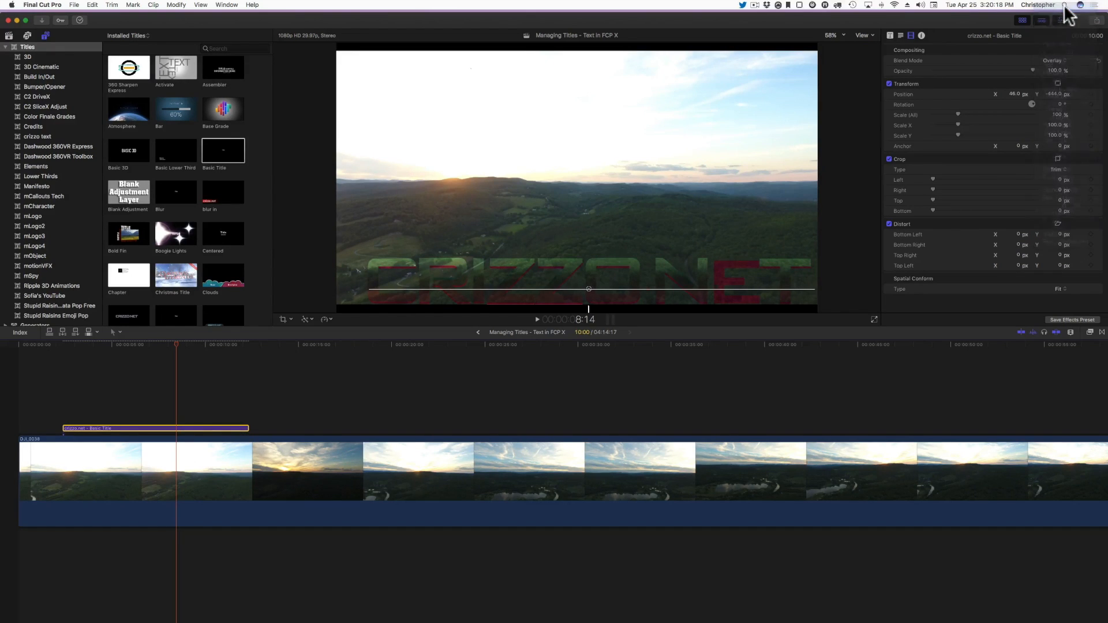